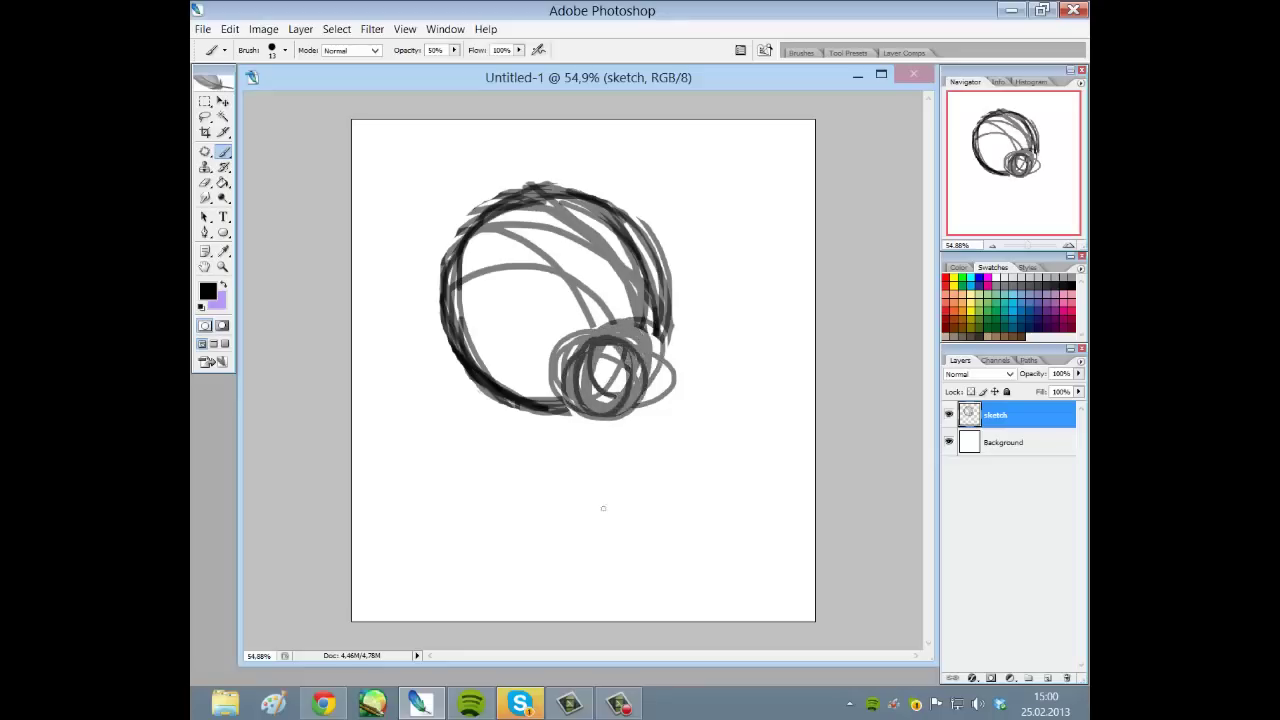
Show the hidden palettes and create an empty Layer 1 above the sketch layer
{"action": "left_click", "coordinate": [916, 704]}
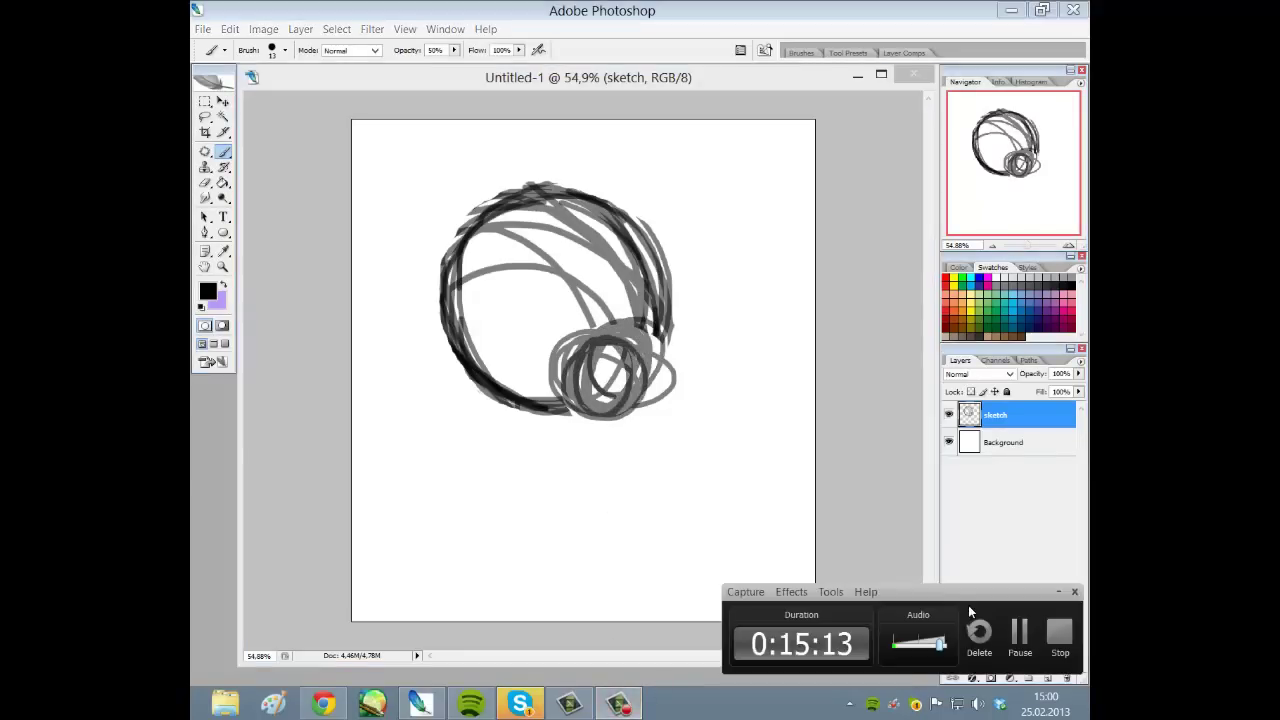
{"action": "left_click", "coordinate": [1020, 640]}
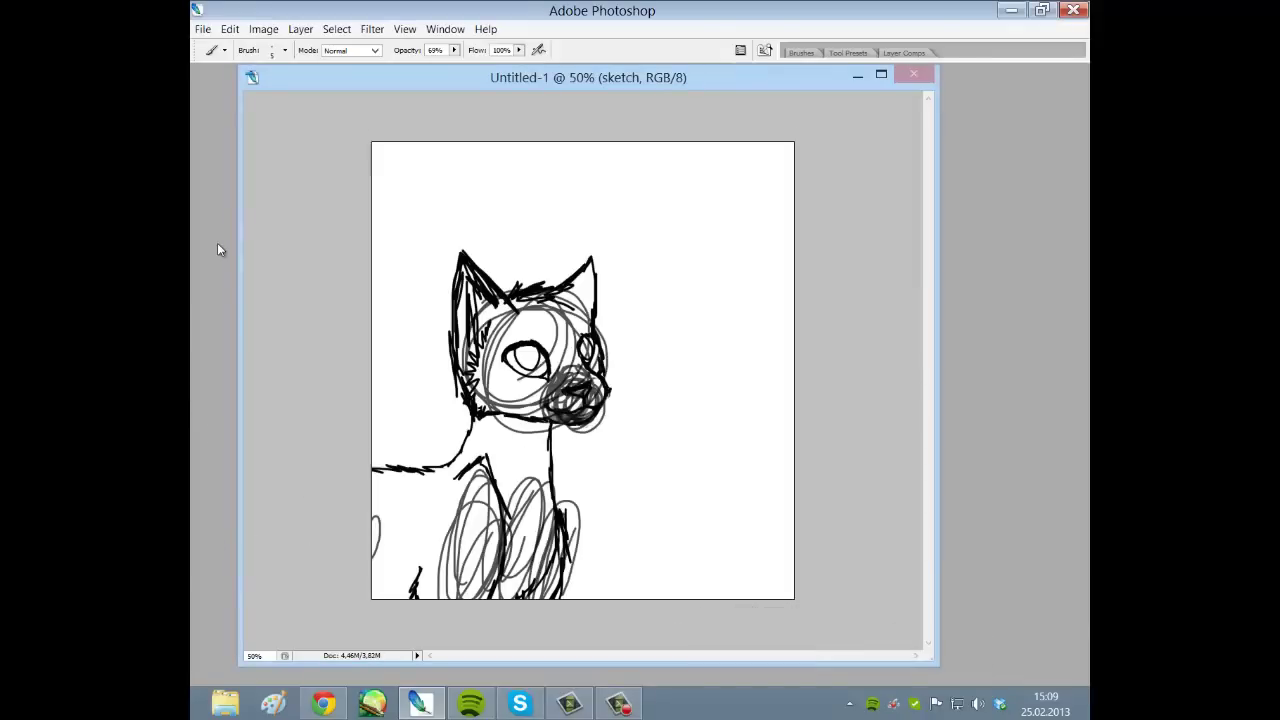
{"action": "key", "text": "Tab"}
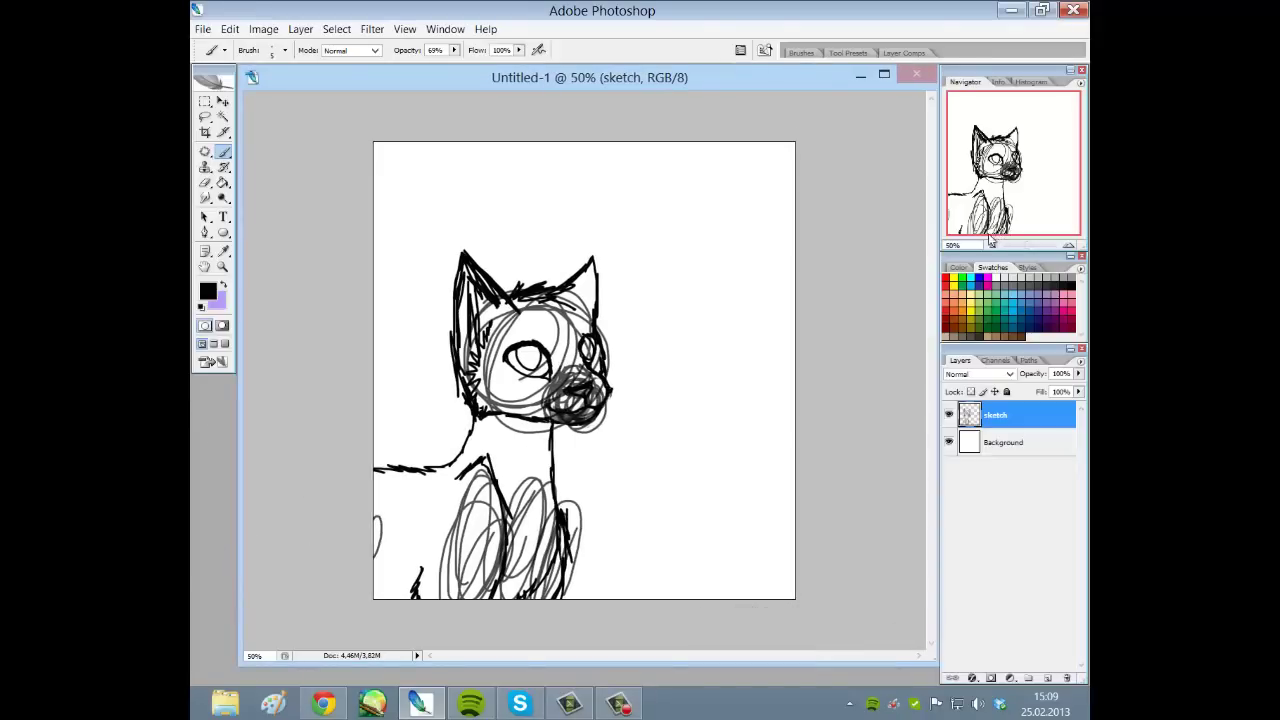
{"action": "left_click", "coordinate": [620, 704]}
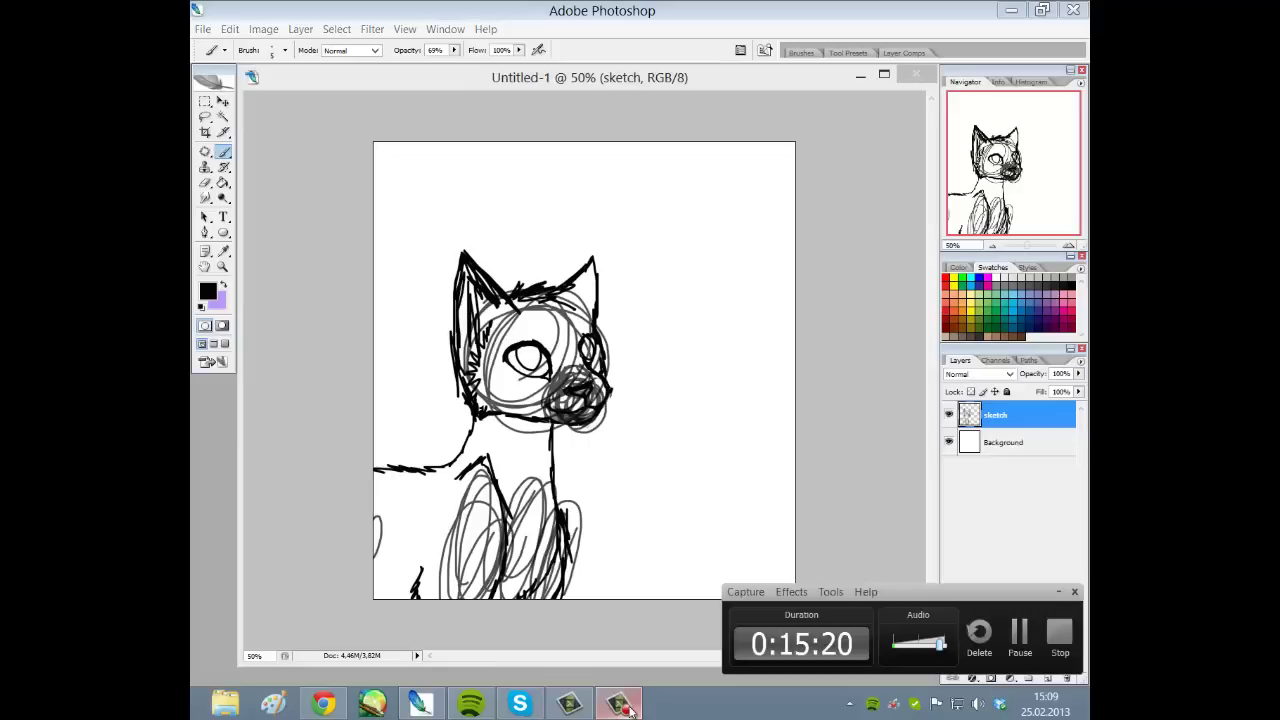
{"action": "left_click", "coordinate": [845, 88]}
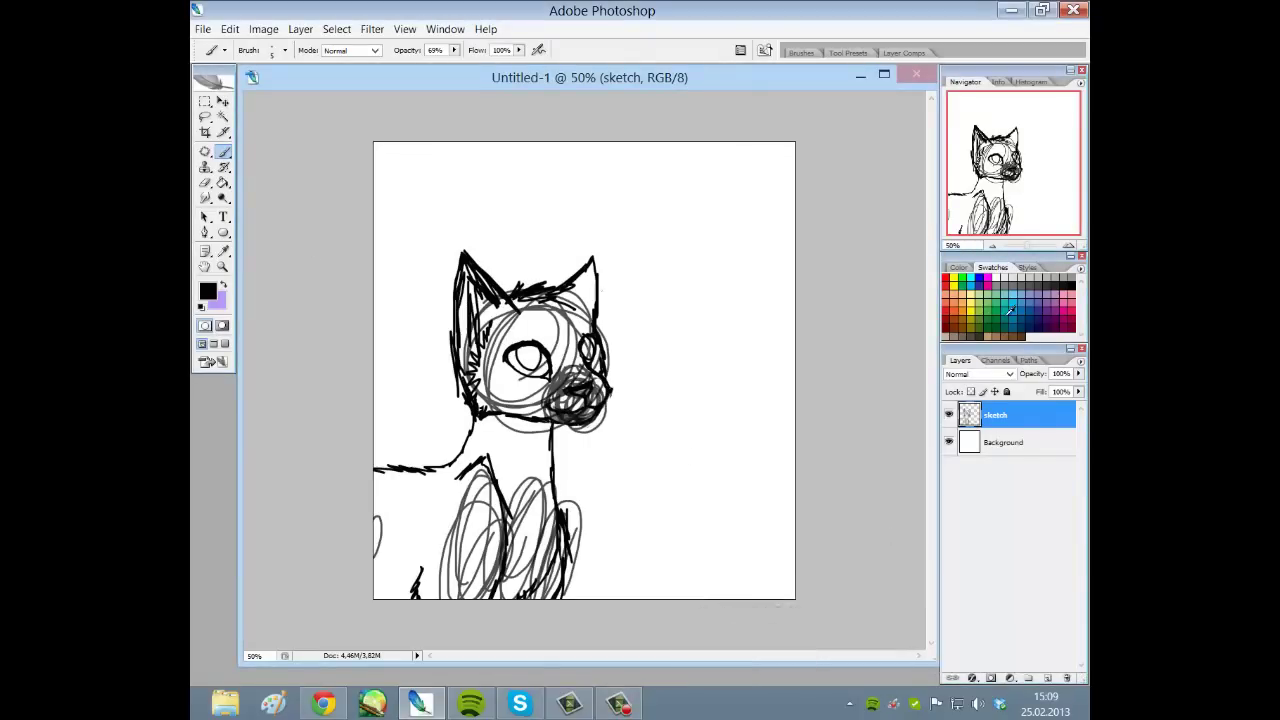
Add an empty layer above the sketch and set the brush size to 153 px
{"action": "left_click", "coordinate": [1047, 678]}
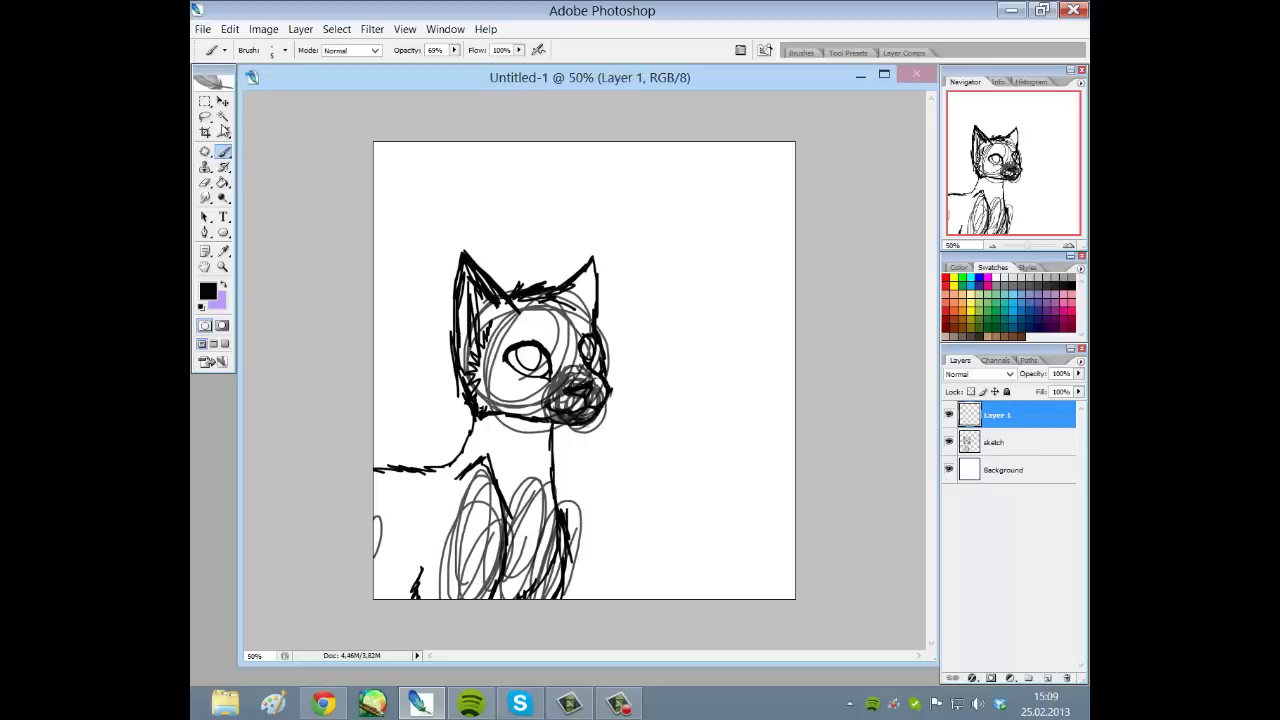
{"action": "left_click", "coordinate": [285, 50]}
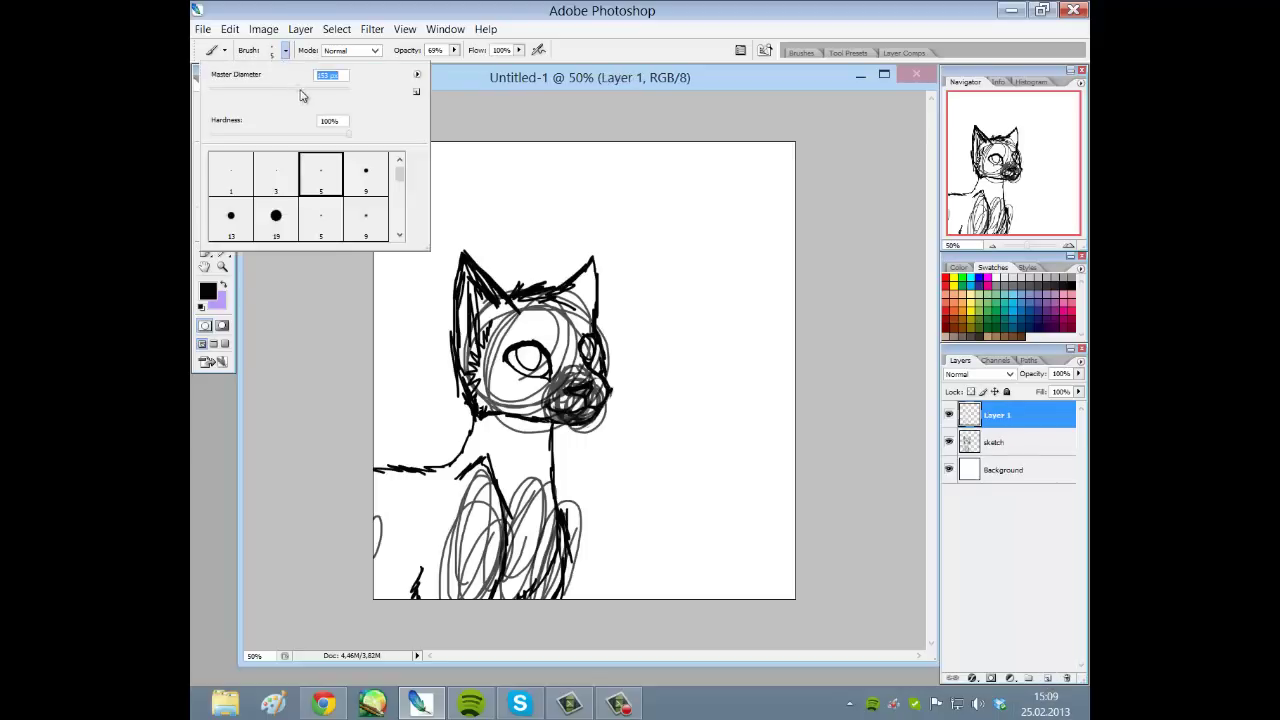
{"action": "key", "text": "Return"}
{"action": "key", "text": "Tab"}
Paint trial grey strokes, clear them all from Layer 1, and show the sketch again
{"action": "mouse_move", "coordinate": [600, 180]}
{"action": "left_mouse_down"}
{"action": "mouse_move", "coordinate": [491, 150]}
{"action": "mouse_move", "coordinate": [686, 366]}
{"action": "mouse_move", "coordinate": [748, 634]}
{"action": "mouse_move", "coordinate": [700, 250]}
{"action": "left_mouse_up"}
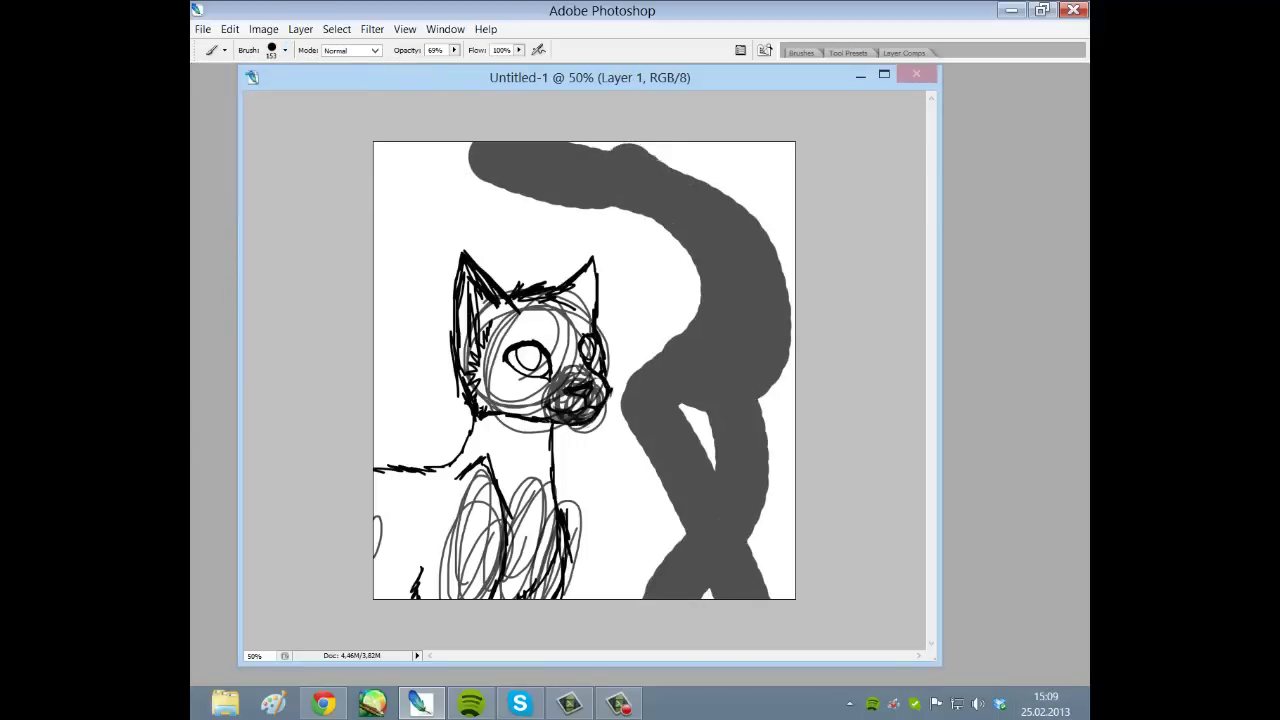
{"action": "mouse_move", "coordinate": [640, 152]}
{"action": "left_mouse_down"}
{"action": "mouse_move", "coordinate": [343, 171]}
{"action": "mouse_move", "coordinate": [780, 214]}
{"action": "mouse_move", "coordinate": [677, 137]}
{"action": "mouse_move", "coordinate": [680, 622]}
{"action": "mouse_move", "coordinate": [757, 374]}
{"action": "mouse_move", "coordinate": [663, 266]}
{"action": "mouse_move", "coordinate": [709, 349]}
{"action": "mouse_move", "coordinate": [682, 551]}
{"action": "mouse_move", "coordinate": [720, 467]}
{"action": "left_mouse_up"}
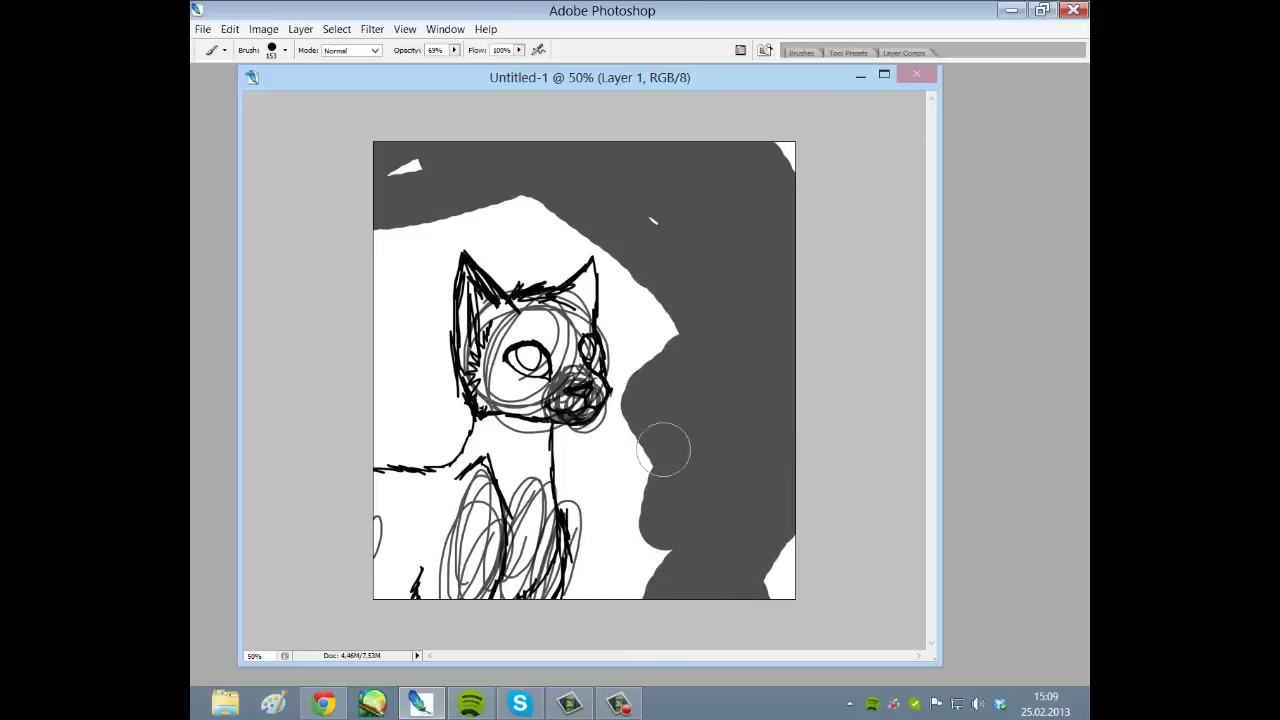
{"action": "mouse_move", "coordinate": [450, 186]}
{"action": "left_mouse_down"}
{"action": "mouse_move", "coordinate": [388, 230]}
{"action": "mouse_move", "coordinate": [649, 414]}
{"action": "mouse_move", "coordinate": [371, 220]}
{"action": "mouse_move", "coordinate": [590, 385]}
{"action": "mouse_move", "coordinate": [578, 395]}
{"action": "left_mouse_up"}
{"action": "key", "text": "ctrl+alt+z"}
{"action": "key", "text": "ctrl+alt+z"}
{"action": "key", "text": "ctrl+alt+z"}
{"action": "key", "text": "ctrl+alt+z"}
{"action": "key", "text": "Tab"}
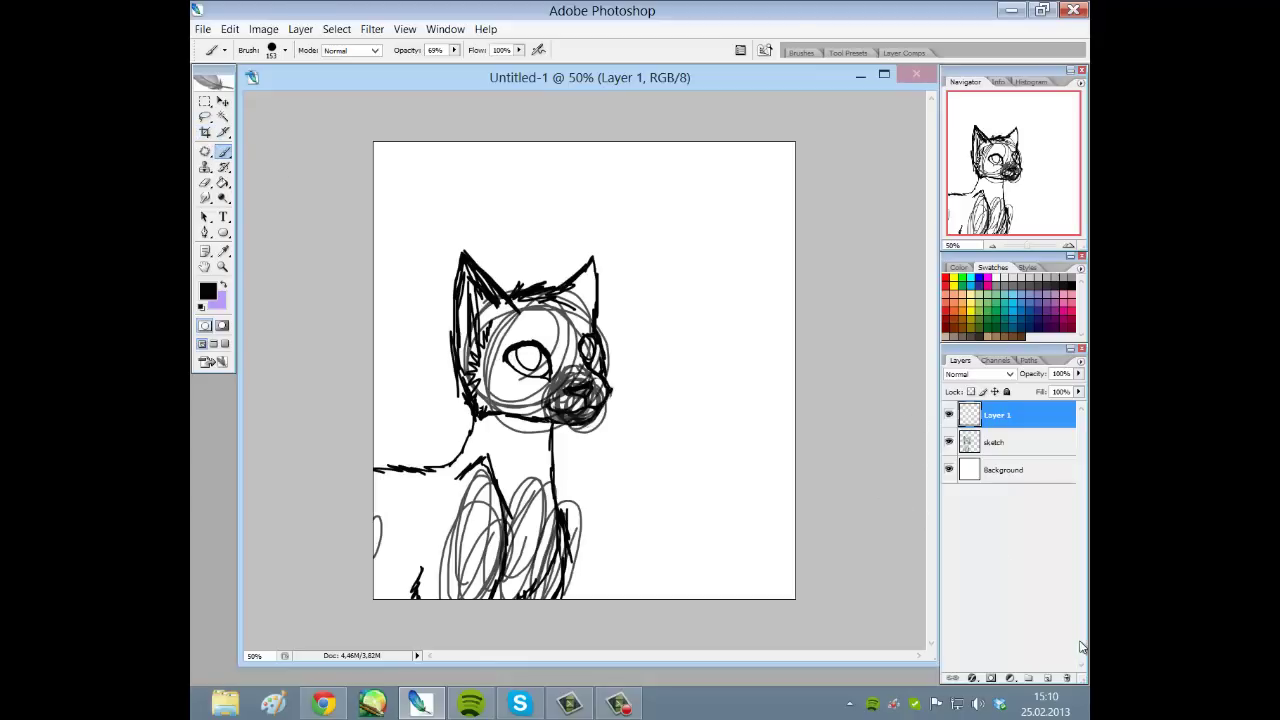
{"action": "left_click", "coordinate": [949, 441]}
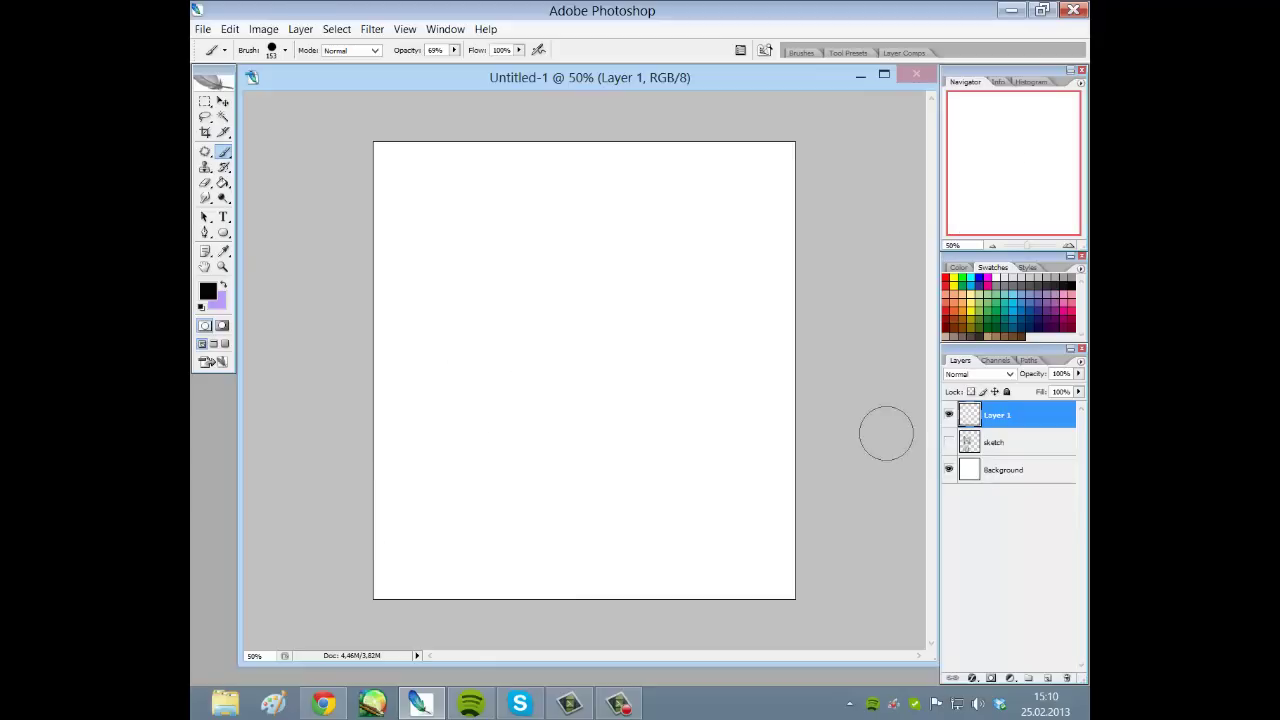
{"action": "mouse_move", "coordinate": [718, 518]}
{"action": "left_mouse_down"}
{"action": "mouse_move", "coordinate": [720, 540]}
{"action": "mouse_move", "coordinate": [700, 535]}
{"action": "mouse_move", "coordinate": [715, 545]}
{"action": "mouse_move", "coordinate": [700, 550]}
{"action": "mouse_move", "coordinate": [725, 540]}
{"action": "mouse_move", "coordinate": [730, 555]}
{"action": "left_mouse_up"}
{"action": "mouse_move", "coordinate": [706, 182]}
{"action": "left_mouse_down"}
{"action": "mouse_move", "coordinate": [494, 211]}
{"action": "mouse_move", "coordinate": [380, 409]}
{"action": "mouse_move", "coordinate": [440, 505]}
{"action": "mouse_move", "coordinate": [529, 134]}
{"action": "mouse_move", "coordinate": [431, 511]}
{"action": "mouse_move", "coordinate": [551, 177]}
{"action": "left_mouse_up"}
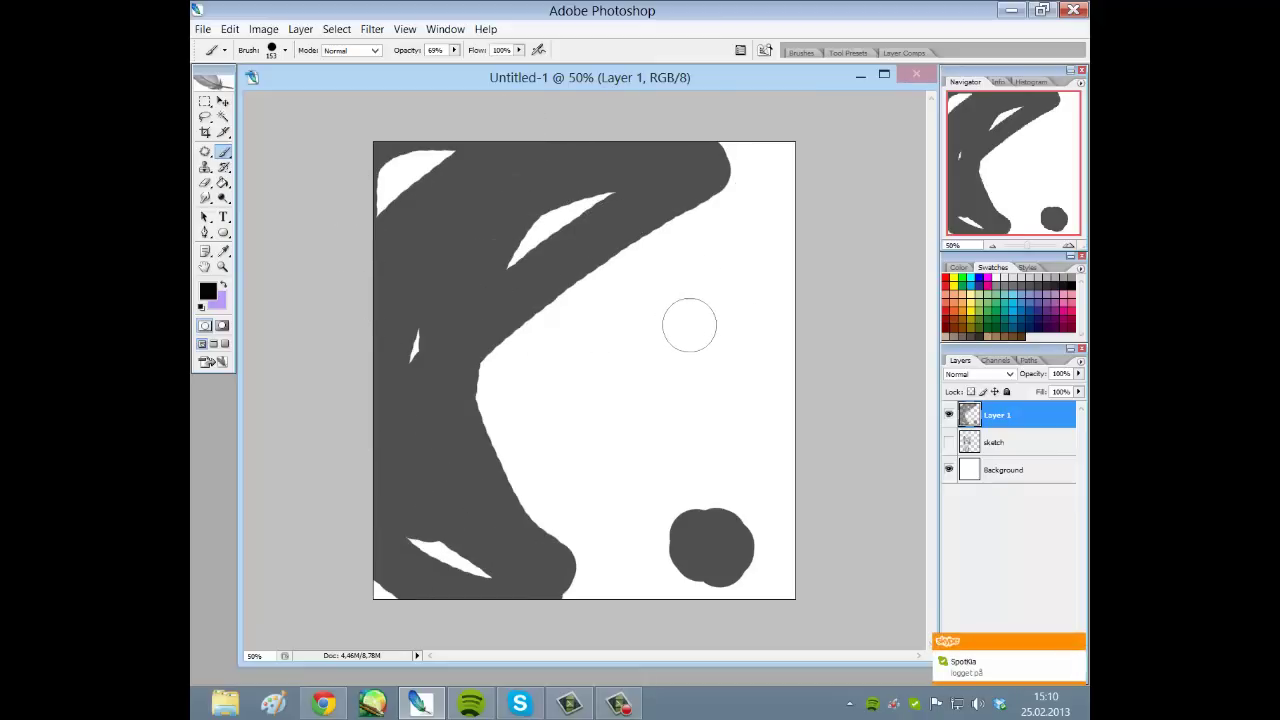
{"action": "key", "text": "Delete"}
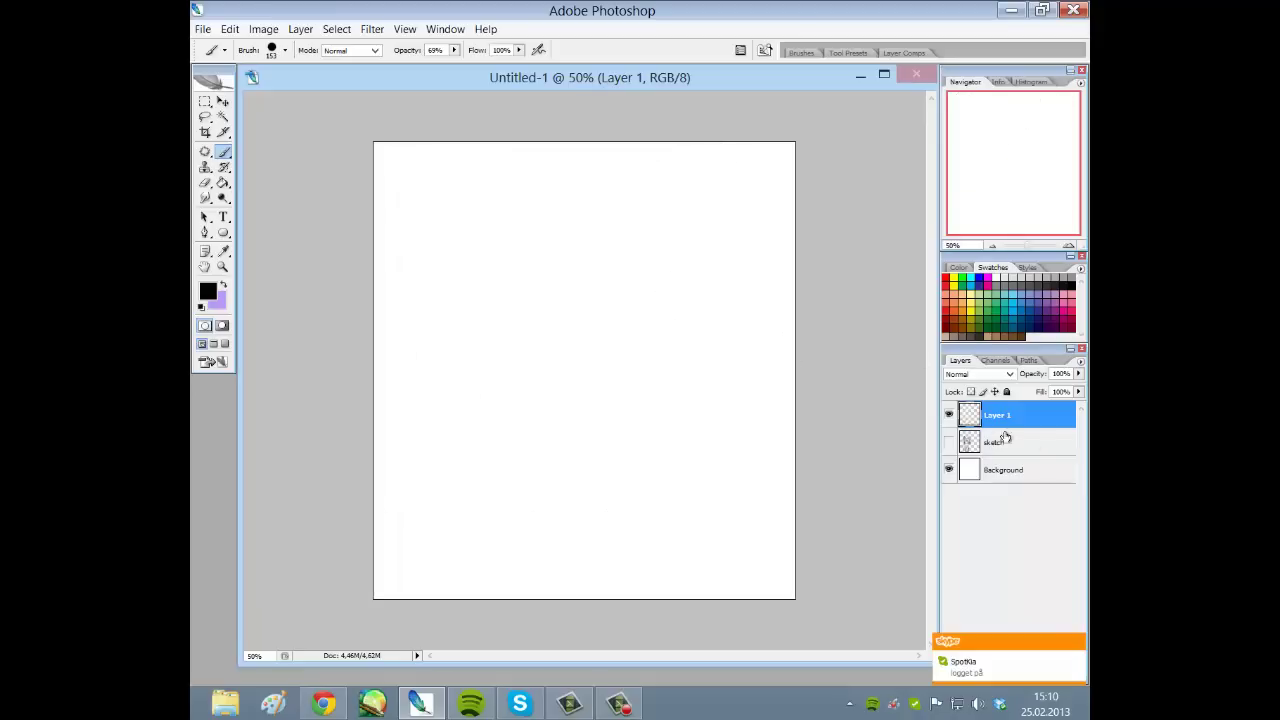
{"action": "left_click", "coordinate": [949, 442]}
Crop the canvas to trim away the empty strip on the right
{"action": "left_click", "coordinate": [1004, 445]}
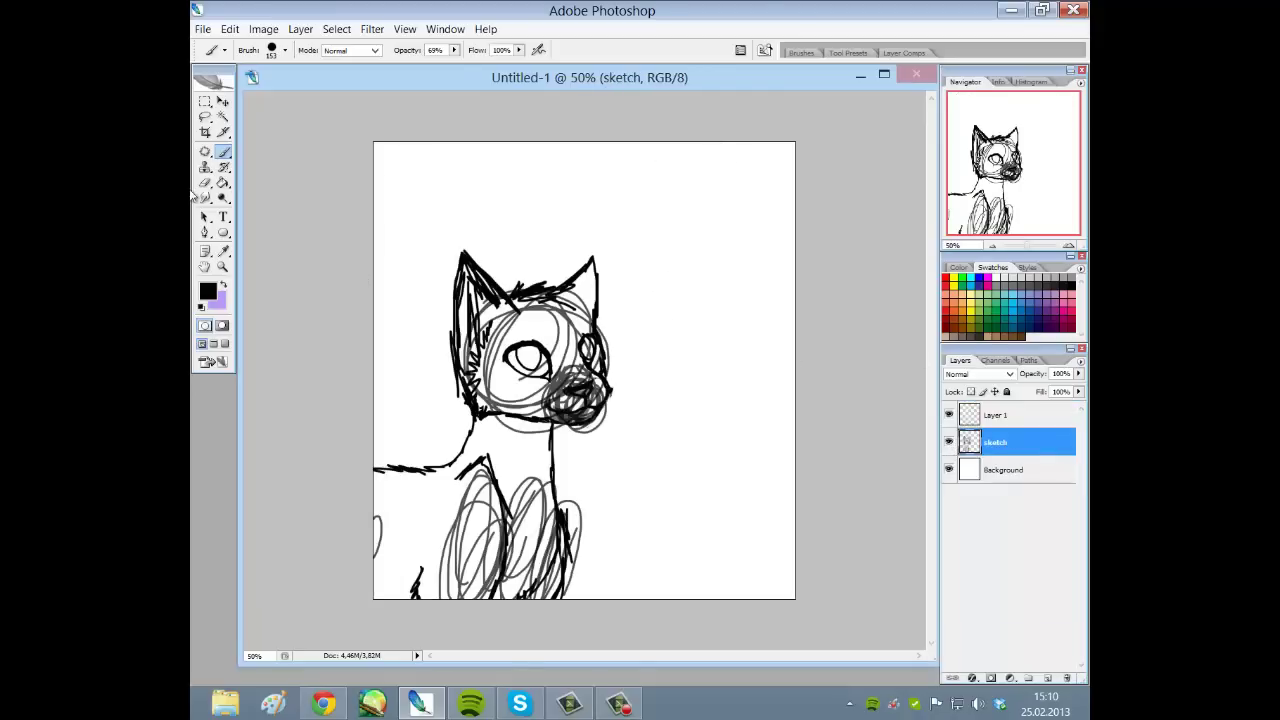
{"action": "left_click", "coordinate": [205, 133]}
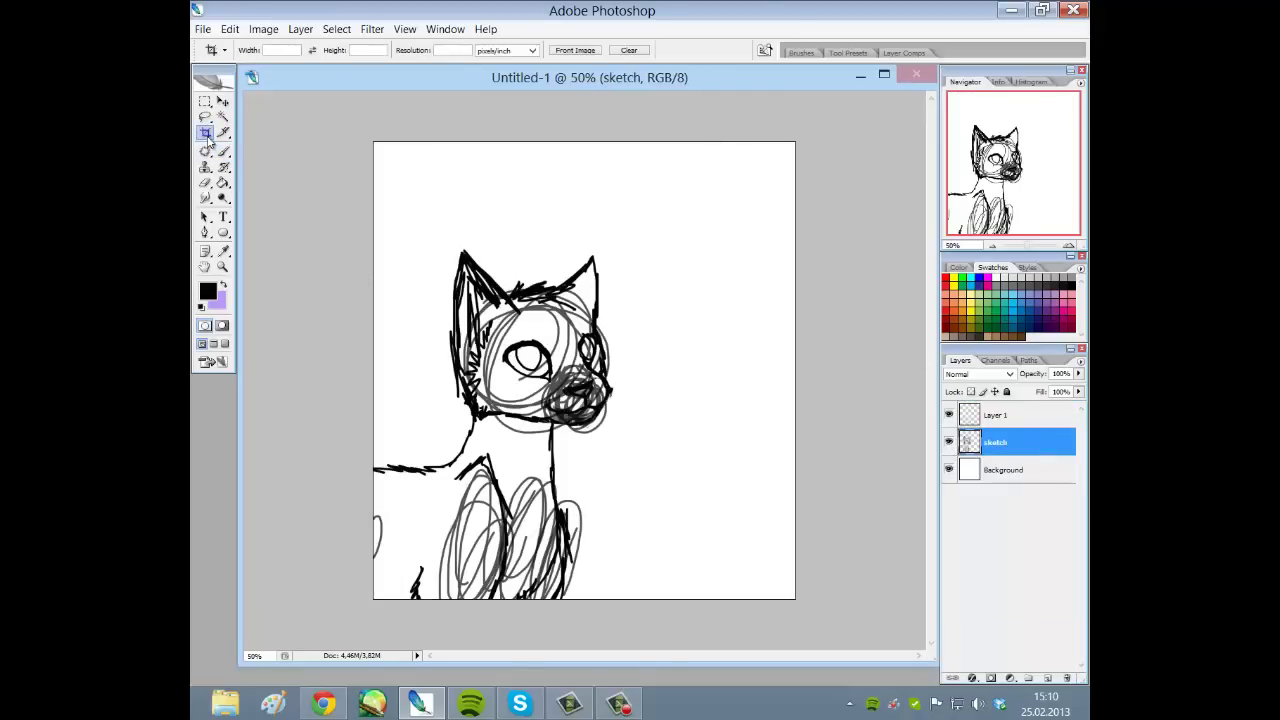
{"action": "left_click_drag", "start_coordinate": [370, 145], "coordinate": [662, 648]}
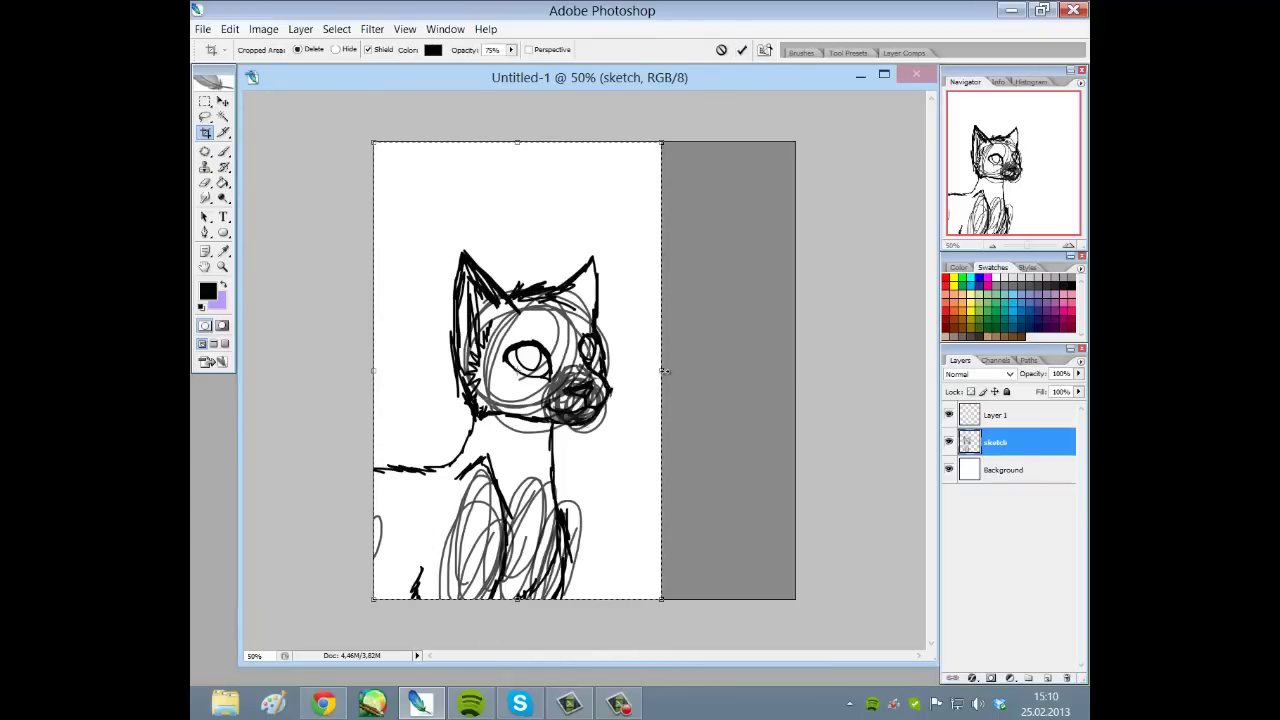
{"action": "left_click_drag", "start_coordinate": [661, 373], "coordinate": [670, 370]}
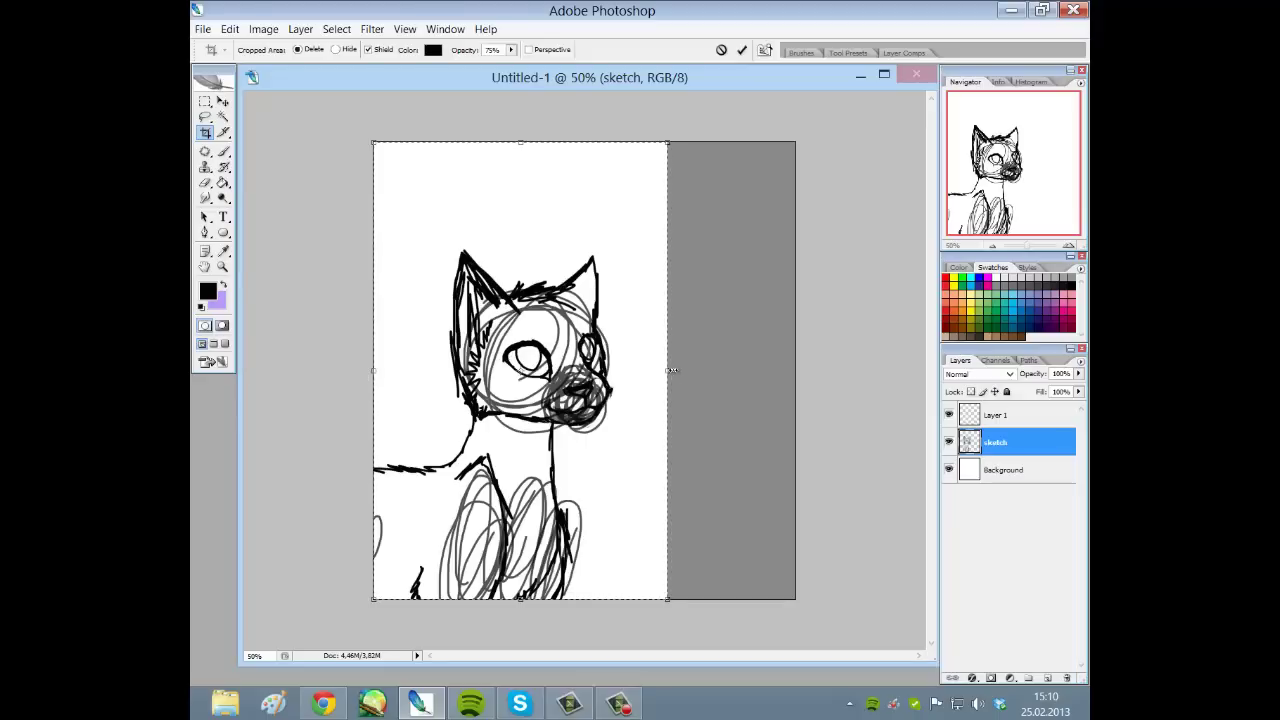
{"action": "left_click", "coordinate": [741, 49]}
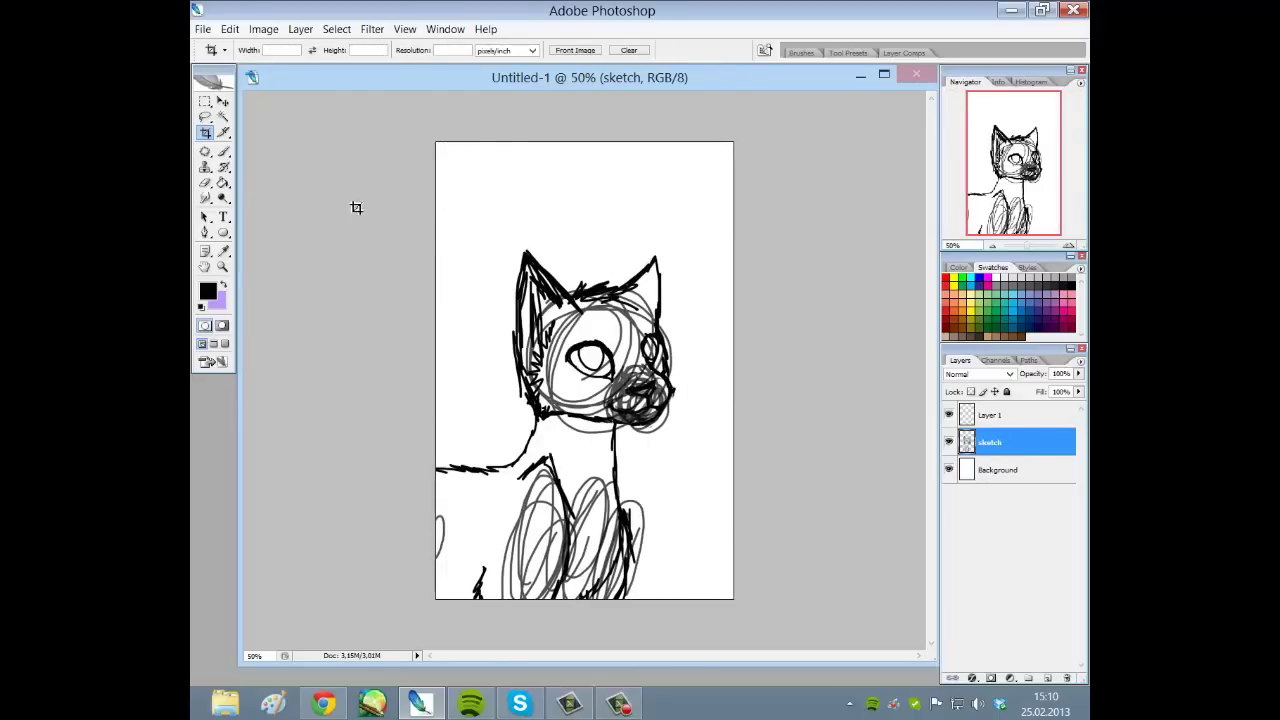
Crop again with the top edge lowered to remove the blank top band
{"action": "left_click_drag", "start_coordinate": [436, 182], "coordinate": [748, 660]}
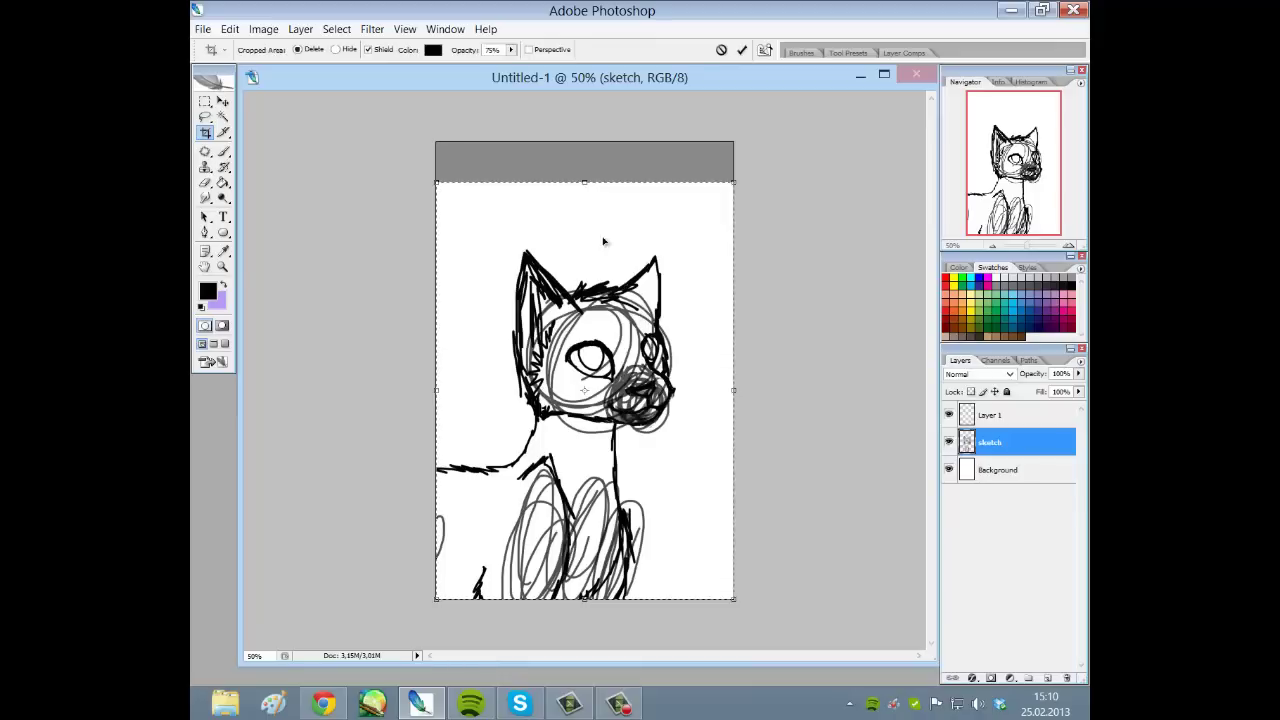
{"action": "left_click_drag", "start_coordinate": [584, 183], "coordinate": [584, 206]}
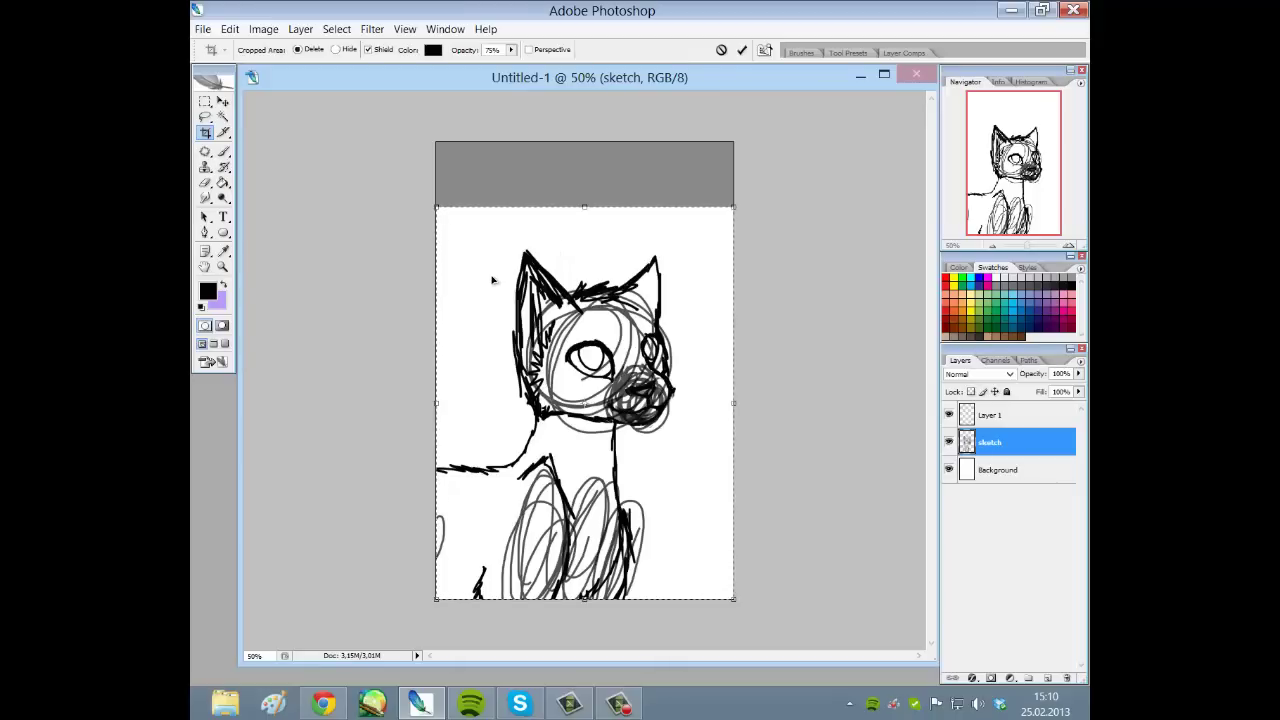
{"action": "left_click", "coordinate": [741, 50]}
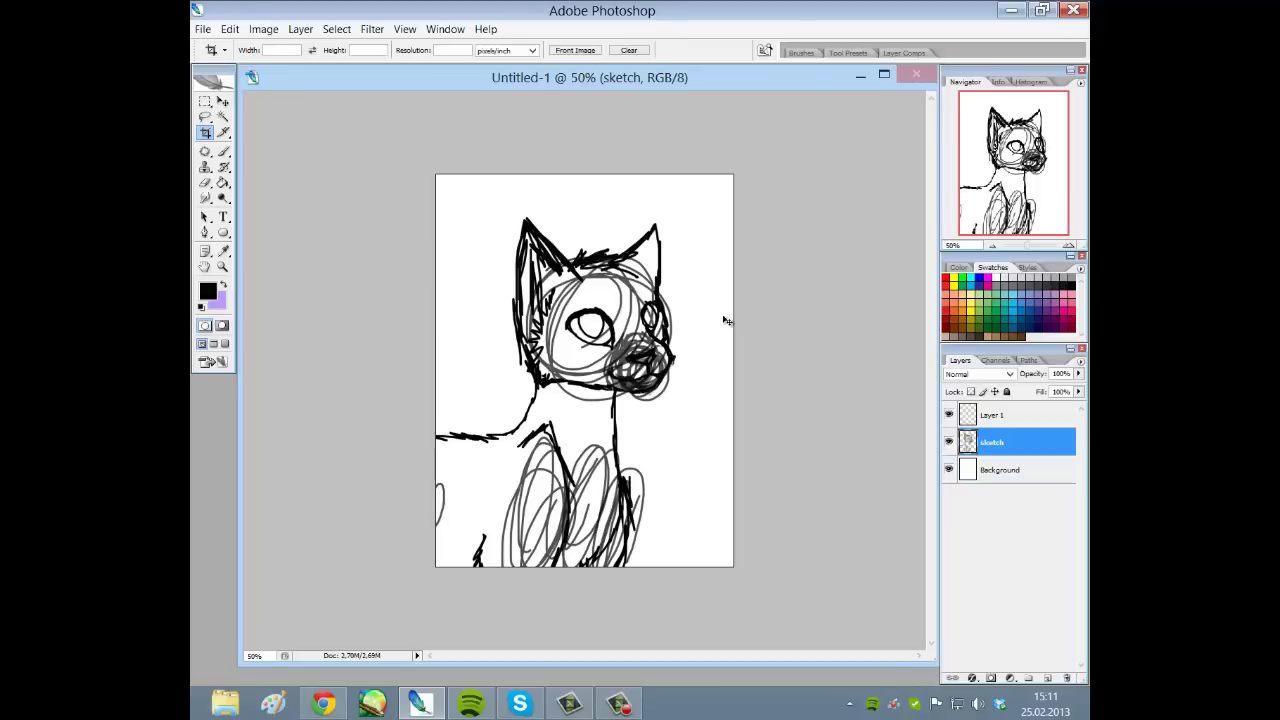
Save the drawing as Tutorial.psd in Dokumenter > Sketches, accepting the Photoshop format options
{"action": "key", "text": "ctrl+s"}
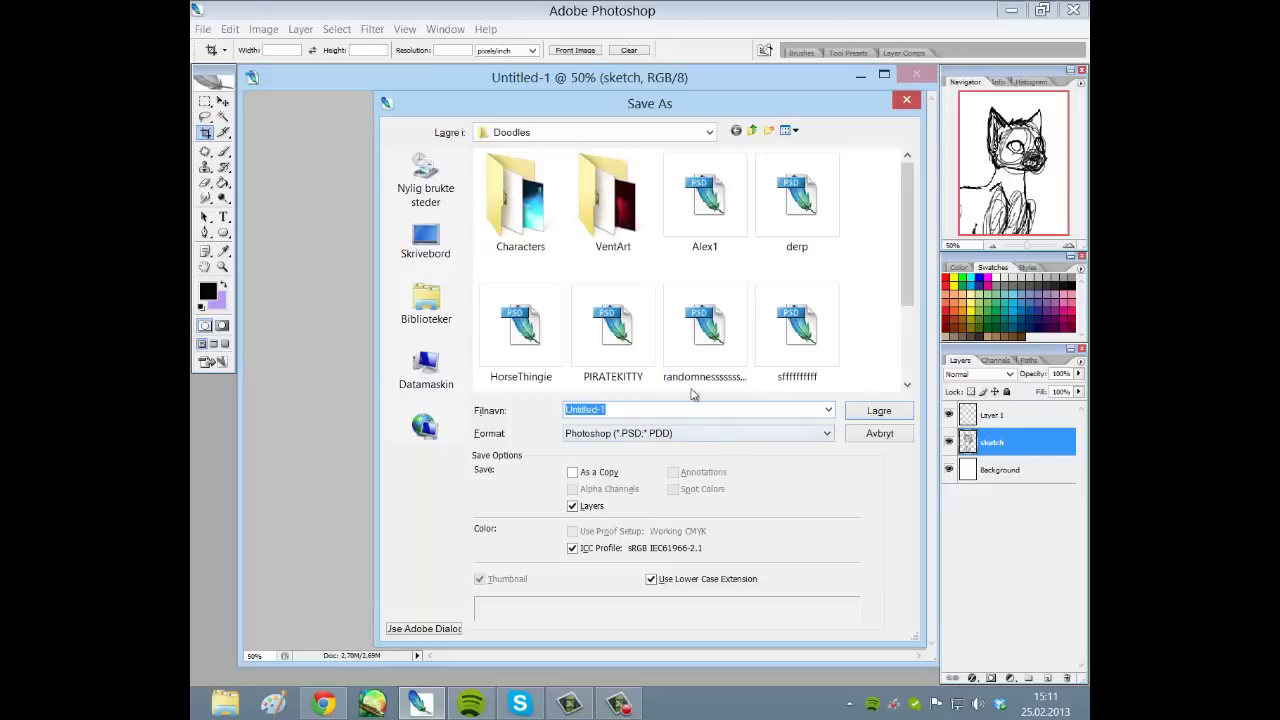
{"action": "left_click", "coordinate": [426, 316]}
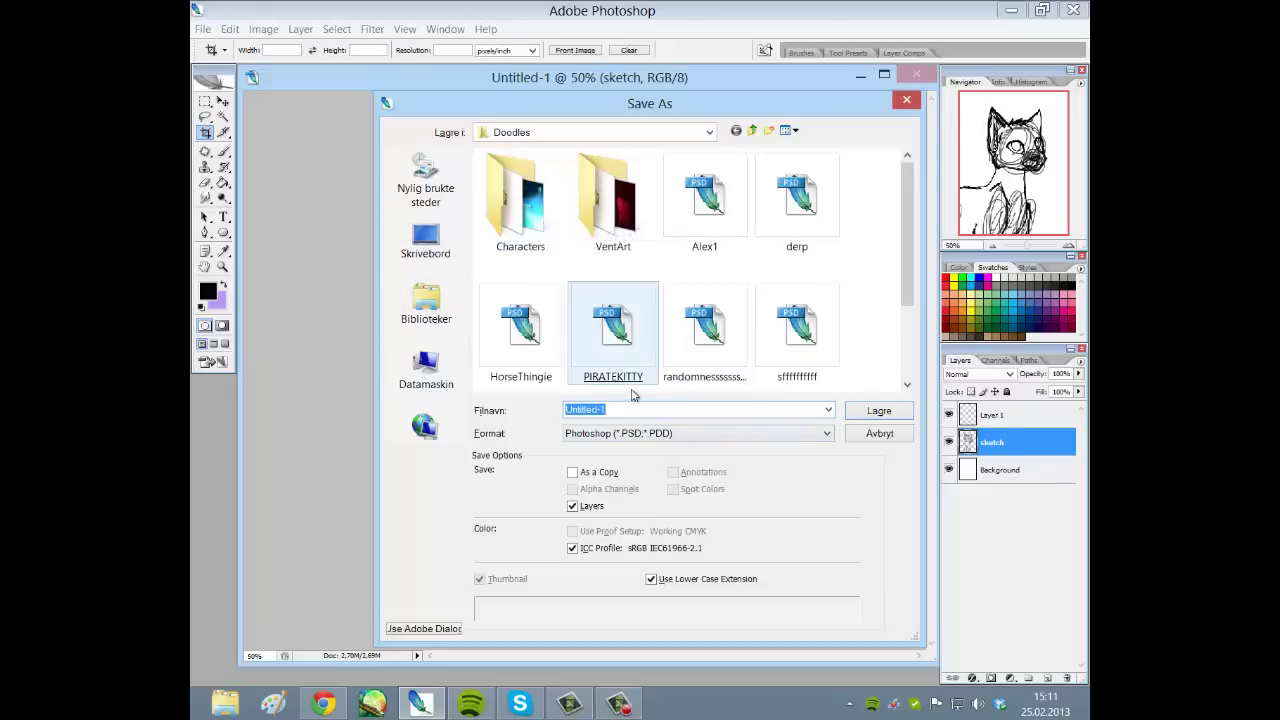
{"action": "double_click", "coordinate": [738, 175]}
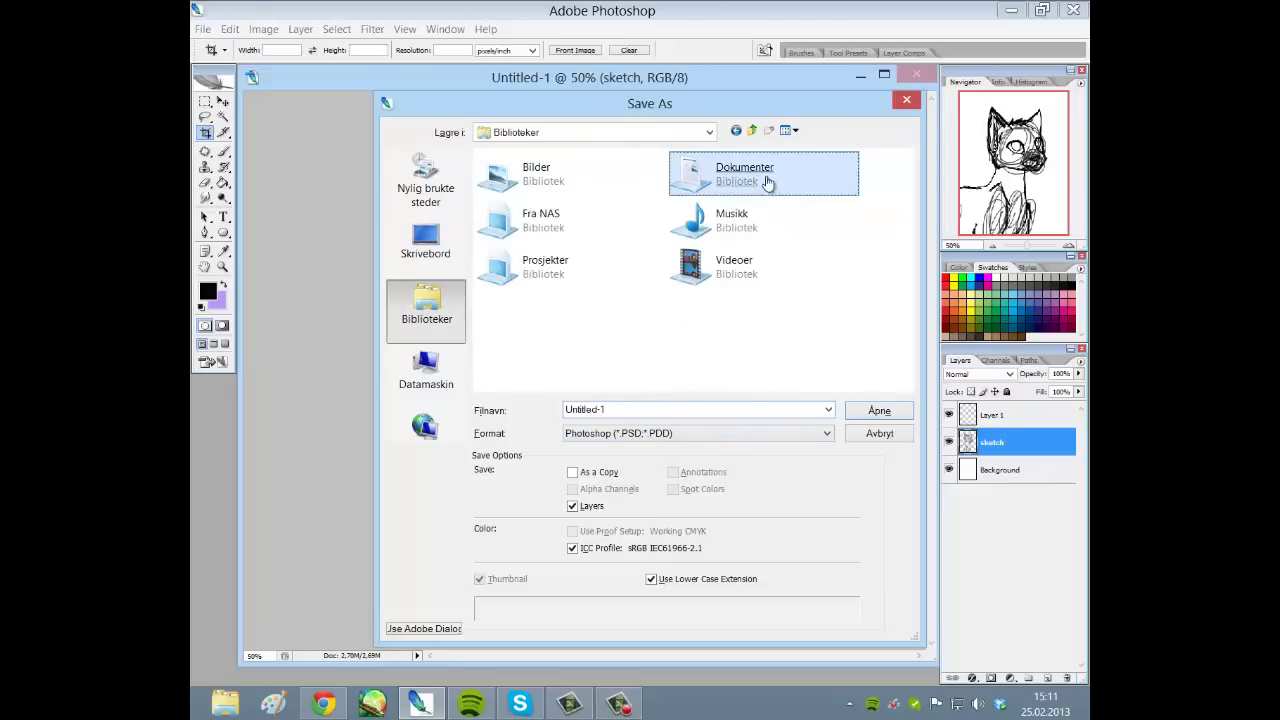
{"action": "scroll", "coordinate": [592, 327], "scroll_direction": "down", "scroll_amount": 1}
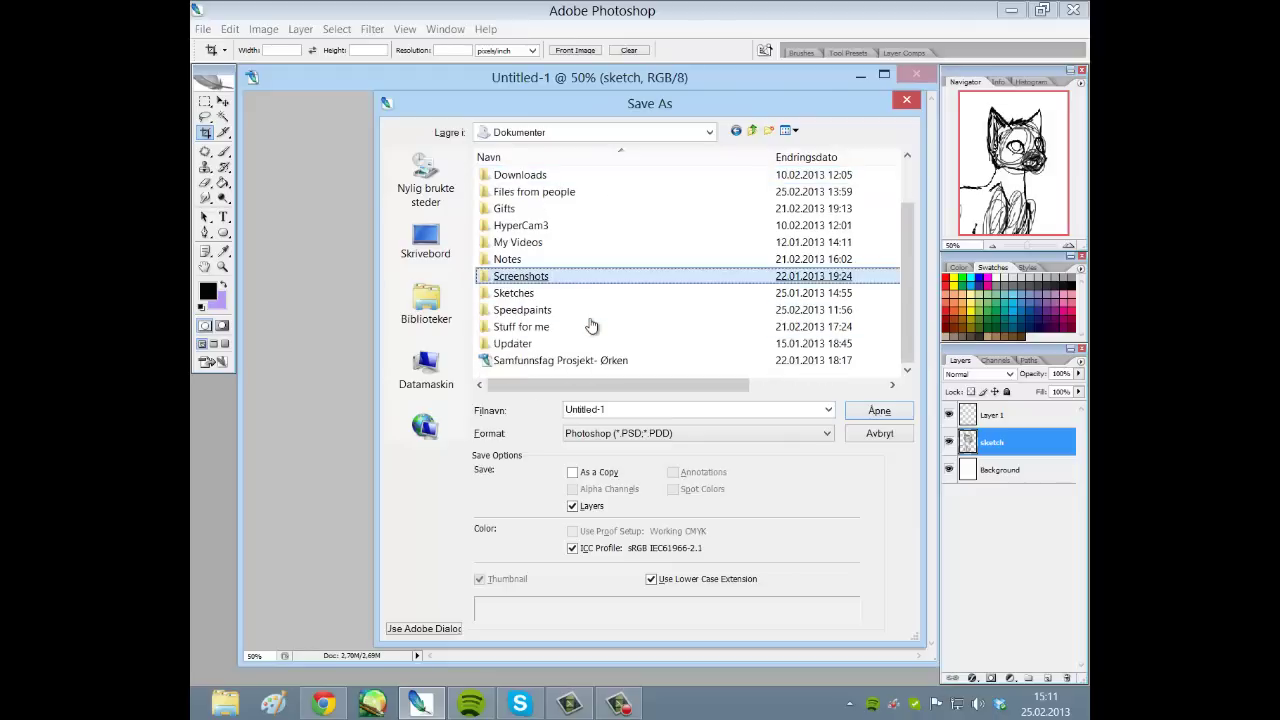
{"action": "left_click", "coordinate": [513, 293]}
{"action": "double_click", "coordinate": [513, 293]}
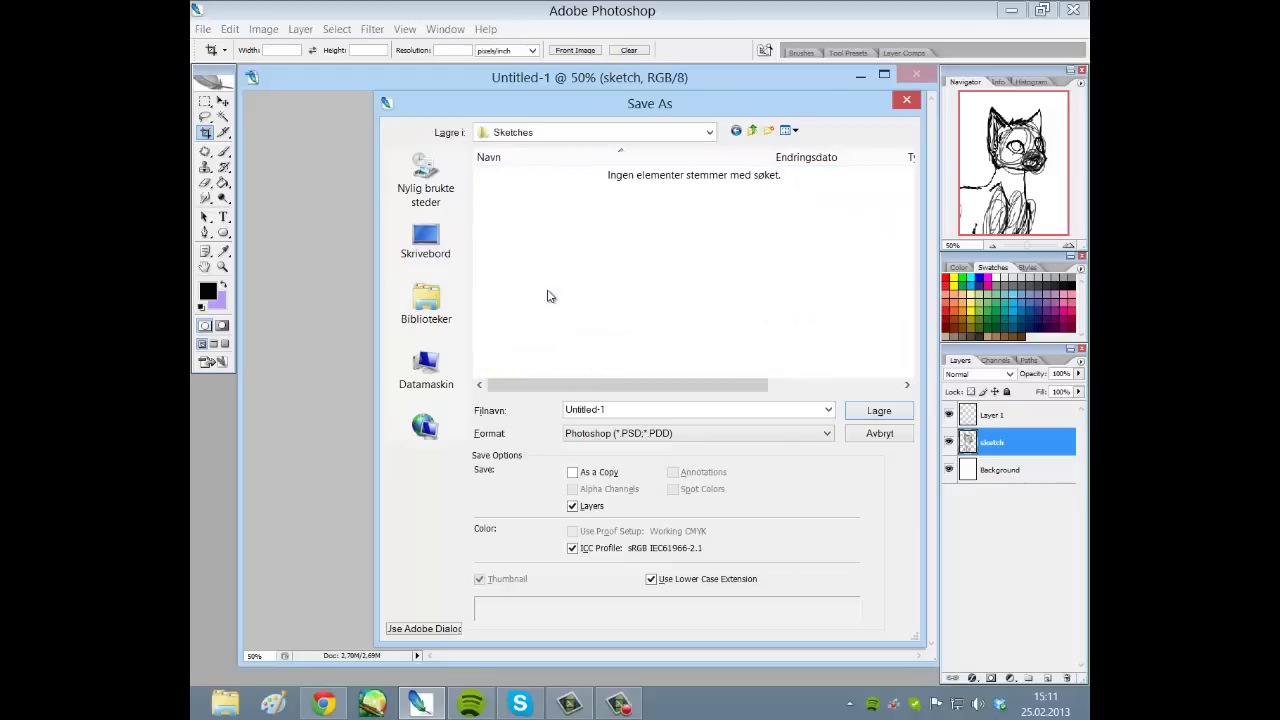
{"action": "double_click", "coordinate": [638, 409]}
{"action": "key", "text": "BackSpace"}
{"action": "left_click", "coordinate": [877, 411]}
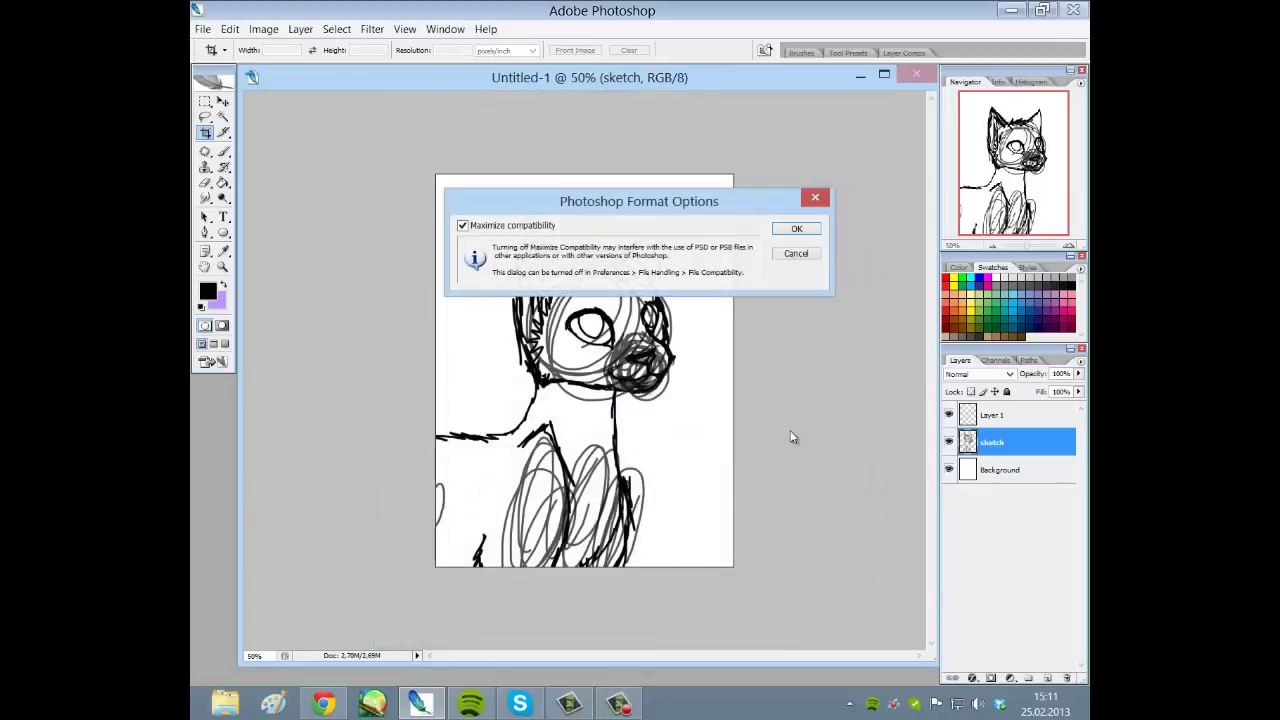
{"action": "left_click", "coordinate": [797, 229]}
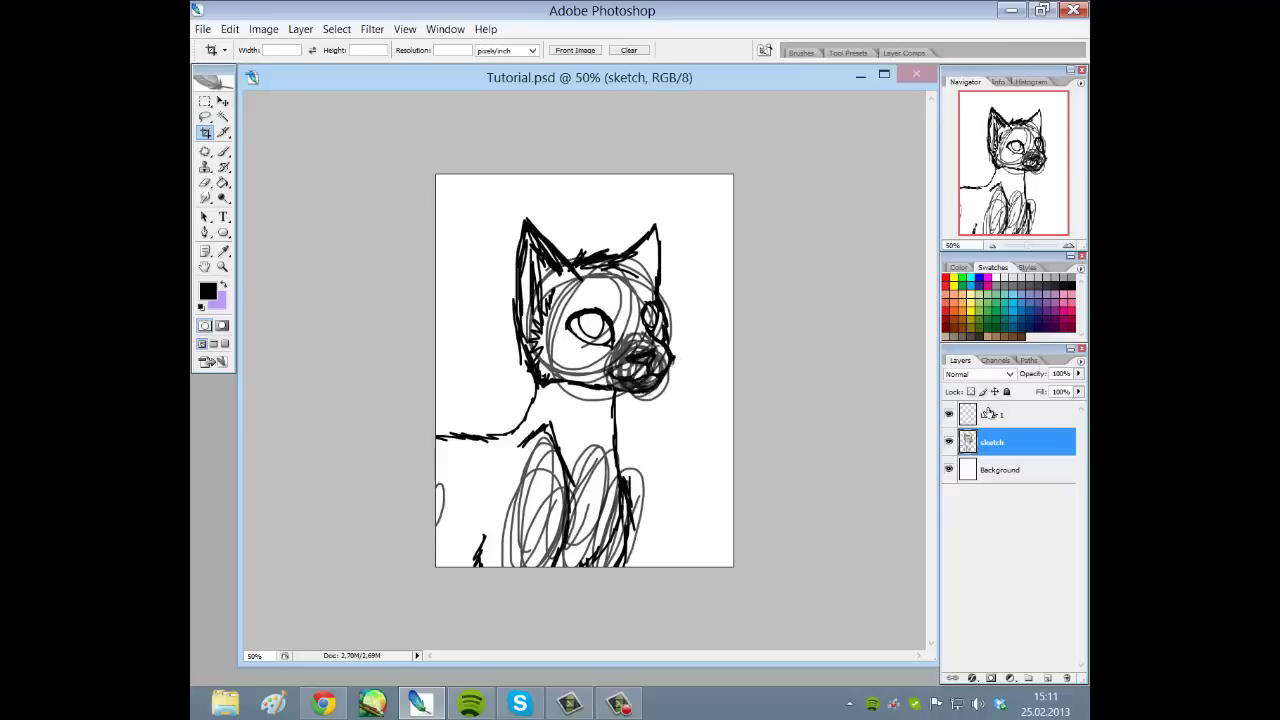
Select the Eraser, zoom to 116% to inspect head and body, then back to 64%
{"action": "left_click", "coordinate": [207, 183]}
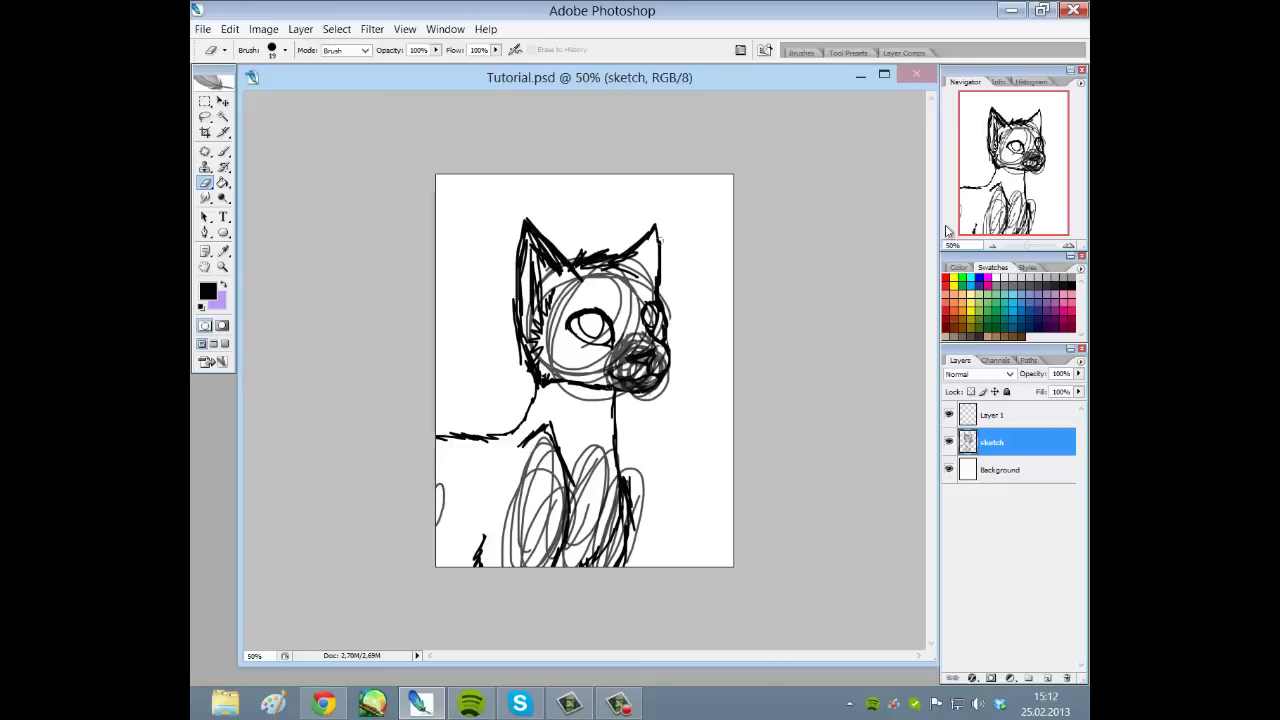
{"action": "left_click_drag", "start_coordinate": [1032, 251], "coordinate": [1028, 250]}
{"action": "left_click_drag", "start_coordinate": [1003, 144], "coordinate": [999, 183]}
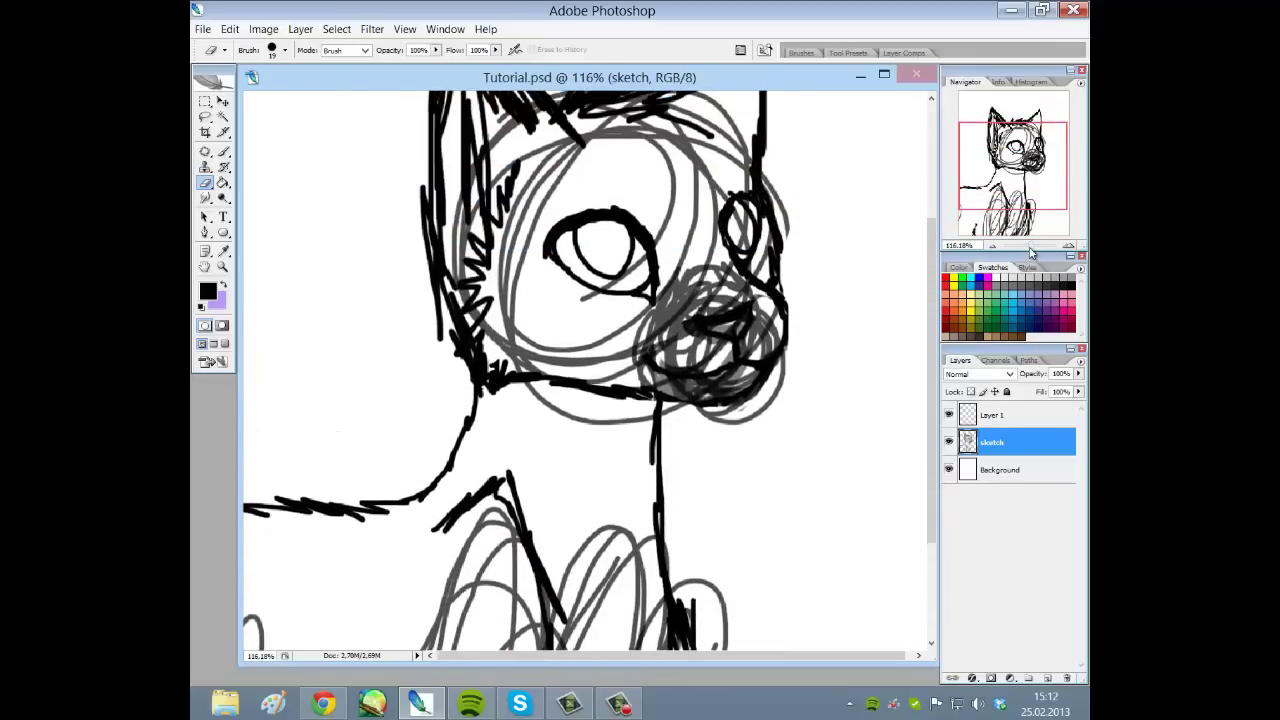
{"action": "left_click", "coordinate": [1031, 252]}
{"action": "left_click_drag", "start_coordinate": [1031, 252], "coordinate": [1030, 251]}
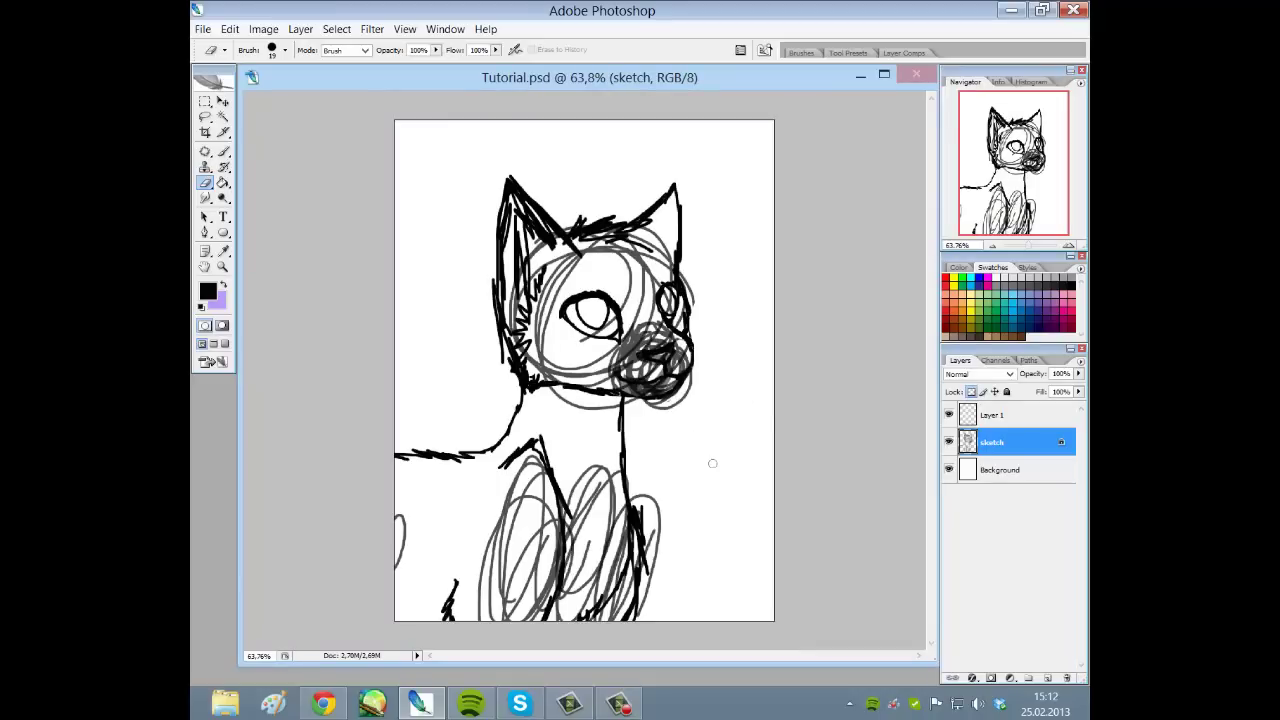
Choose lilac as the paint colour and a 196 px brush
{"action": "left_click", "coordinate": [224, 285]}
{"action": "left_click", "coordinate": [223, 151]}
{"action": "left_click", "coordinate": [284, 53]}
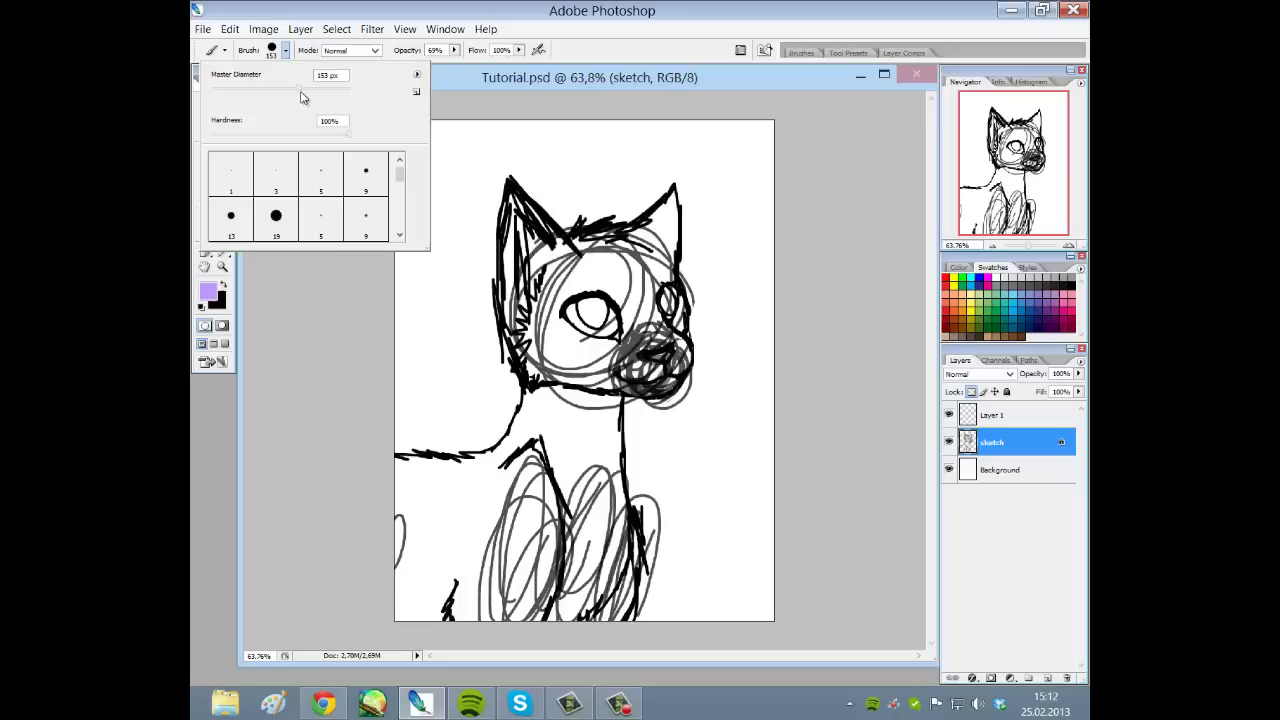
{"action": "left_click_drag", "start_coordinate": [306, 89], "coordinate": [314, 90]}
{"action": "key", "text": "Return"}
{"action": "key", "text": "Tab"}
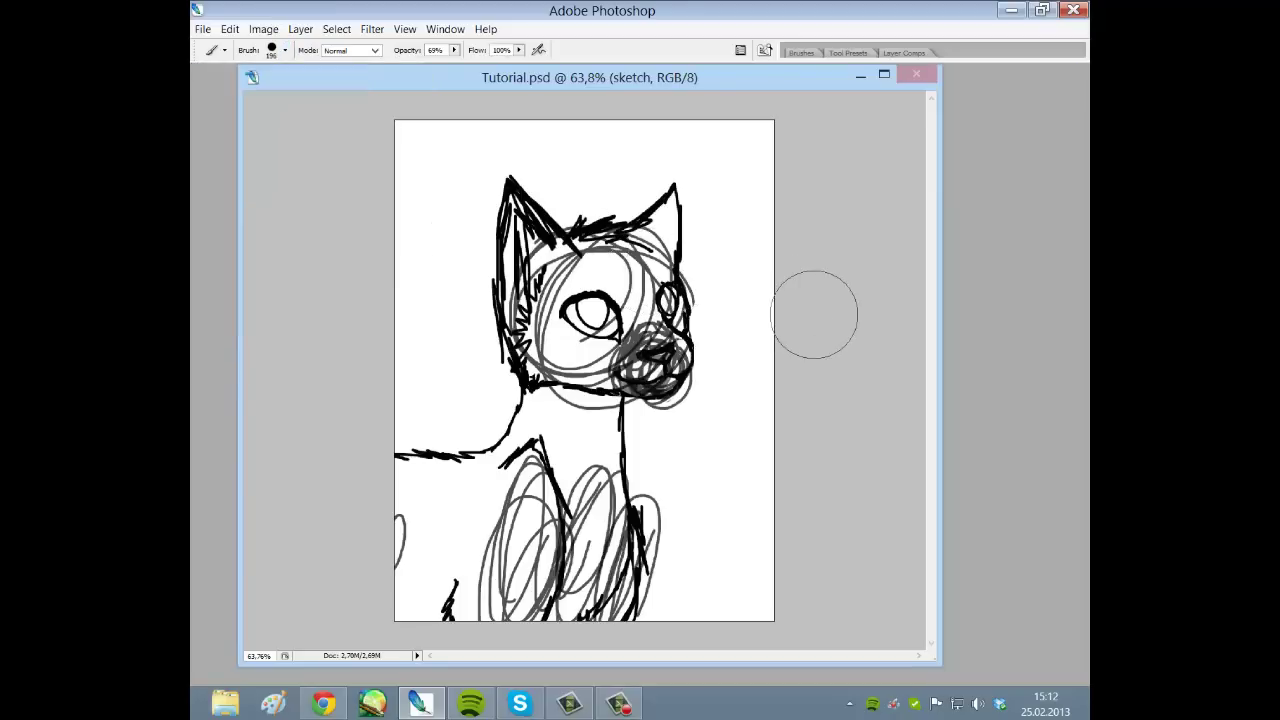
{"action": "key", "text": "Tab"}
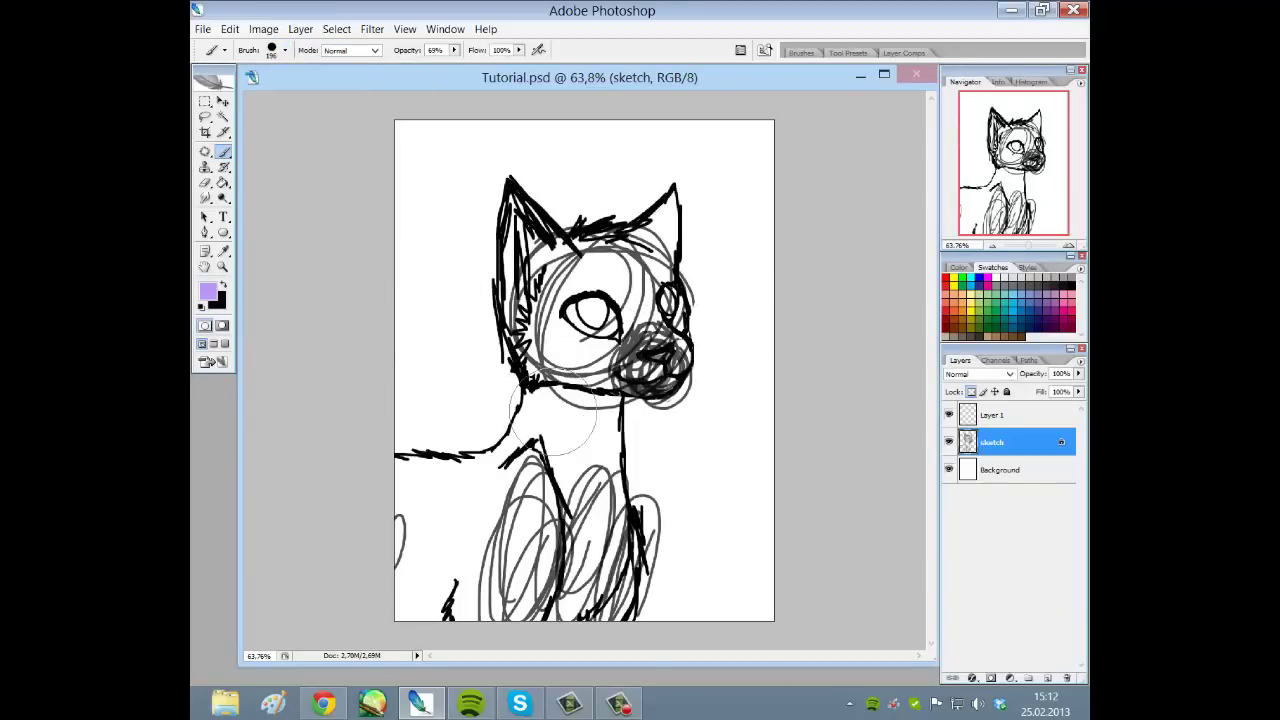
{"action": "key", "text": "Tab"}
Paint trial lilac strokes over the cat sketch and undo them
{"action": "mouse_move", "coordinate": [505, 205]}
{"action": "left_mouse_down"}
{"action": "mouse_move", "coordinate": [507, 240]}
{"action": "mouse_move", "coordinate": [451, 294]}
{"action": "mouse_move", "coordinate": [600, 290]}
{"action": "mouse_move", "coordinate": [765, 322]}
{"action": "mouse_move", "coordinate": [672, 450]}
{"action": "mouse_move", "coordinate": [592, 607]}
{"action": "mouse_move", "coordinate": [400, 635]}
{"action": "mouse_move", "coordinate": [355, 570]}
{"action": "mouse_move", "coordinate": [394, 451]}
{"action": "left_mouse_up"}
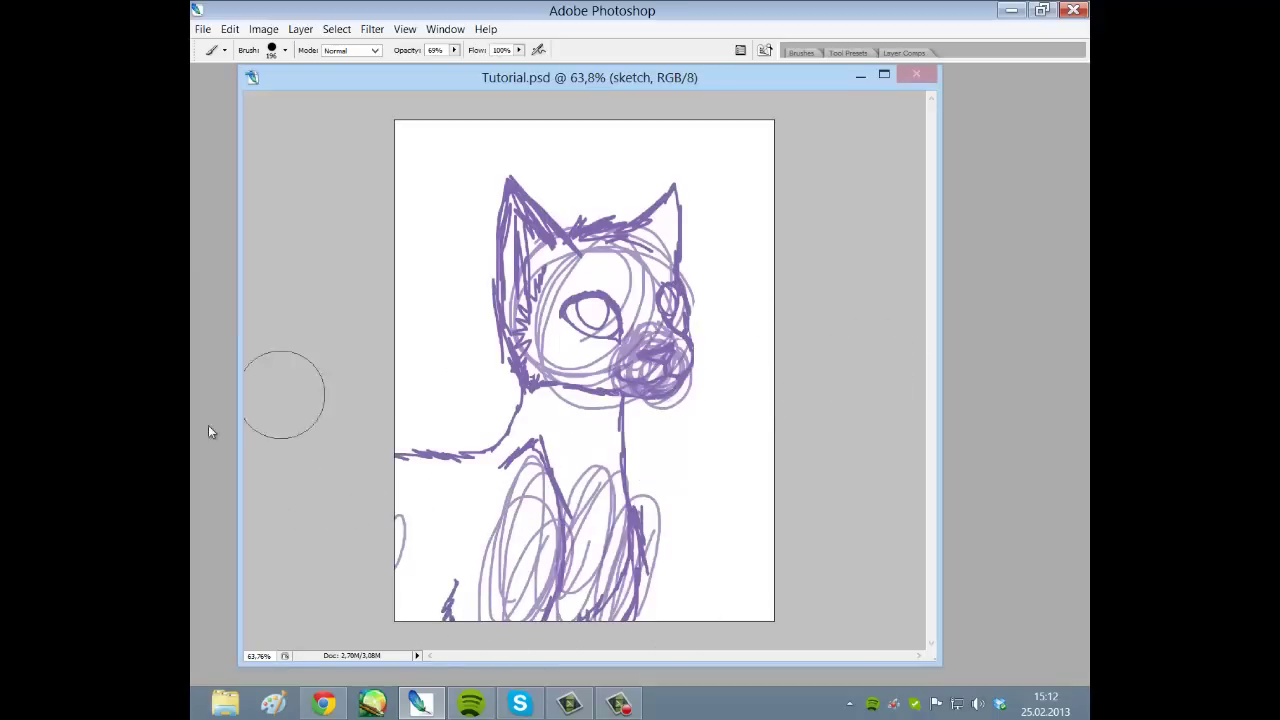
{"action": "key", "text": "Tab"}
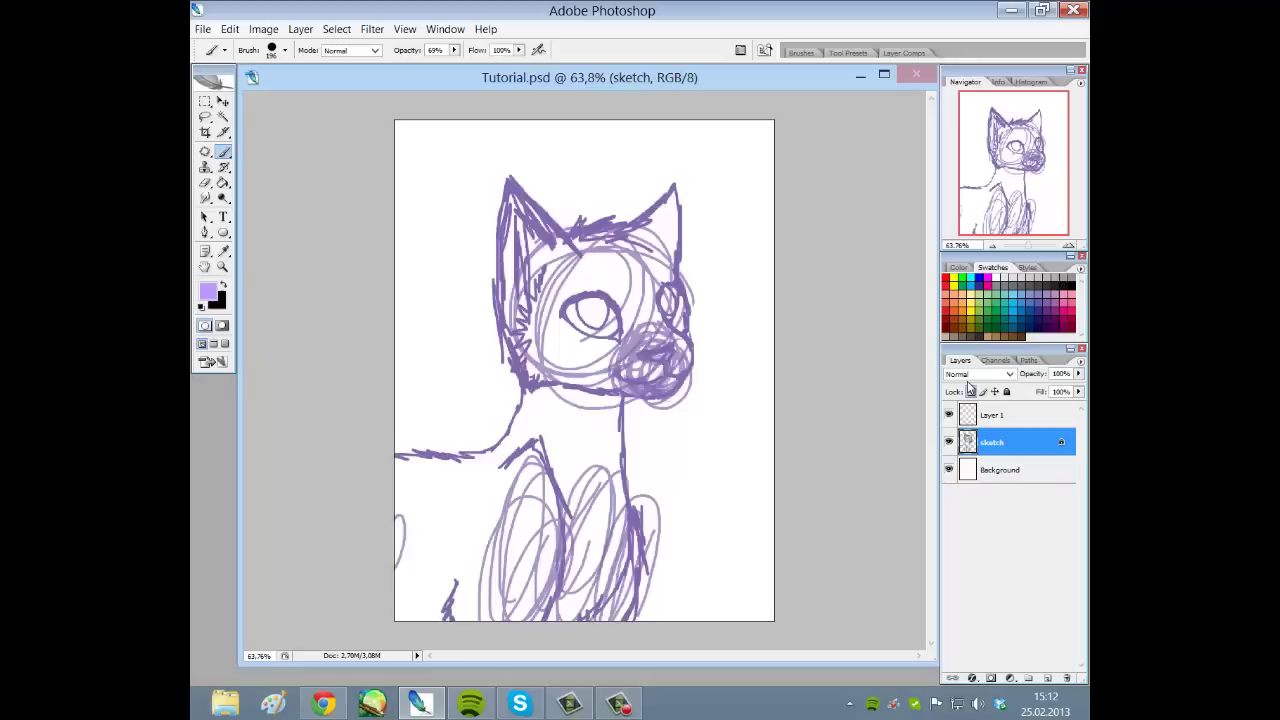
{"action": "key", "text": "ctrl+BackSpace"}
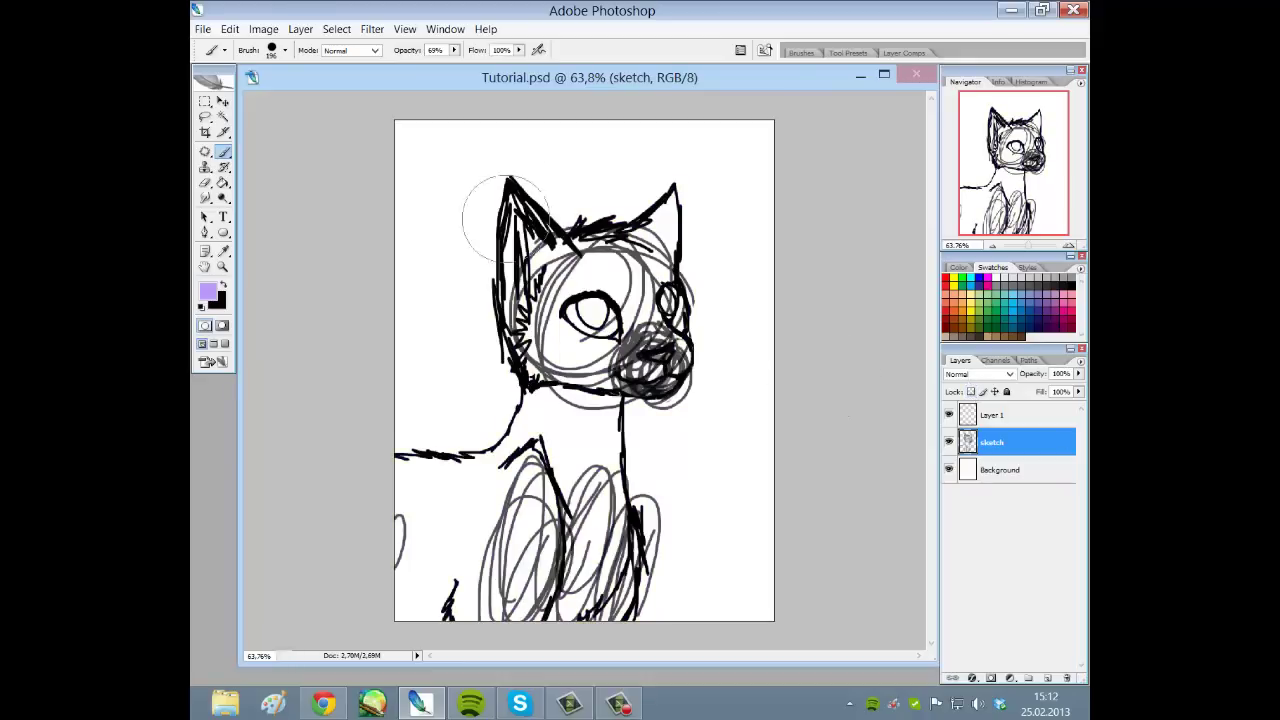
{"action": "mouse_move", "coordinate": [478, 195]}
{"action": "left_mouse_down"}
{"action": "mouse_move", "coordinate": [603, 218]}
{"action": "mouse_move", "coordinate": [498, 360]}
{"action": "mouse_move", "coordinate": [665, 470]}
{"action": "mouse_move", "coordinate": [595, 595]}
{"action": "mouse_move", "coordinate": [540, 425]}
{"action": "mouse_move", "coordinate": [635, 235]}
{"action": "mouse_move", "coordinate": [765, 263]}
{"action": "mouse_move", "coordinate": [683, 497]}
{"action": "mouse_move", "coordinate": [665, 305]}
{"action": "mouse_move", "coordinate": [567, 398]}
{"action": "mouse_move", "coordinate": [686, 423]}
{"action": "left_mouse_up"}
{"action": "key", "text": "ctrl+z"}
Lock the sketch's transparent pixels, recolour its lines lilac, then unlock transparency
{"action": "left_click", "coordinate": [971, 392]}
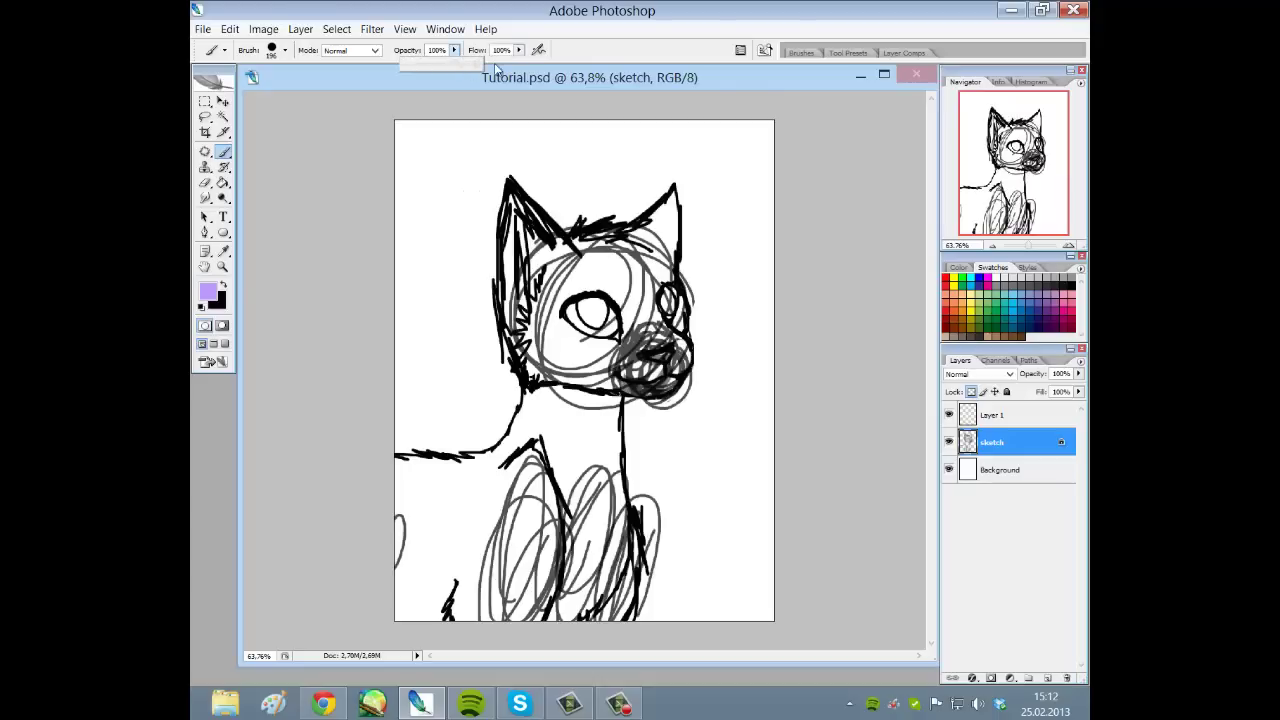
{"action": "key", "text": "Tab"}
{"action": "mouse_move", "coordinate": [600, 200]}
{"action": "left_mouse_down"}
{"action": "mouse_move", "coordinate": [686, 194]}
{"action": "mouse_move", "coordinate": [788, 311]}
{"action": "mouse_move", "coordinate": [729, 466]}
{"action": "mouse_move", "coordinate": [306, 634]}
{"action": "mouse_move", "coordinate": [405, 455]}
{"action": "left_mouse_up"}
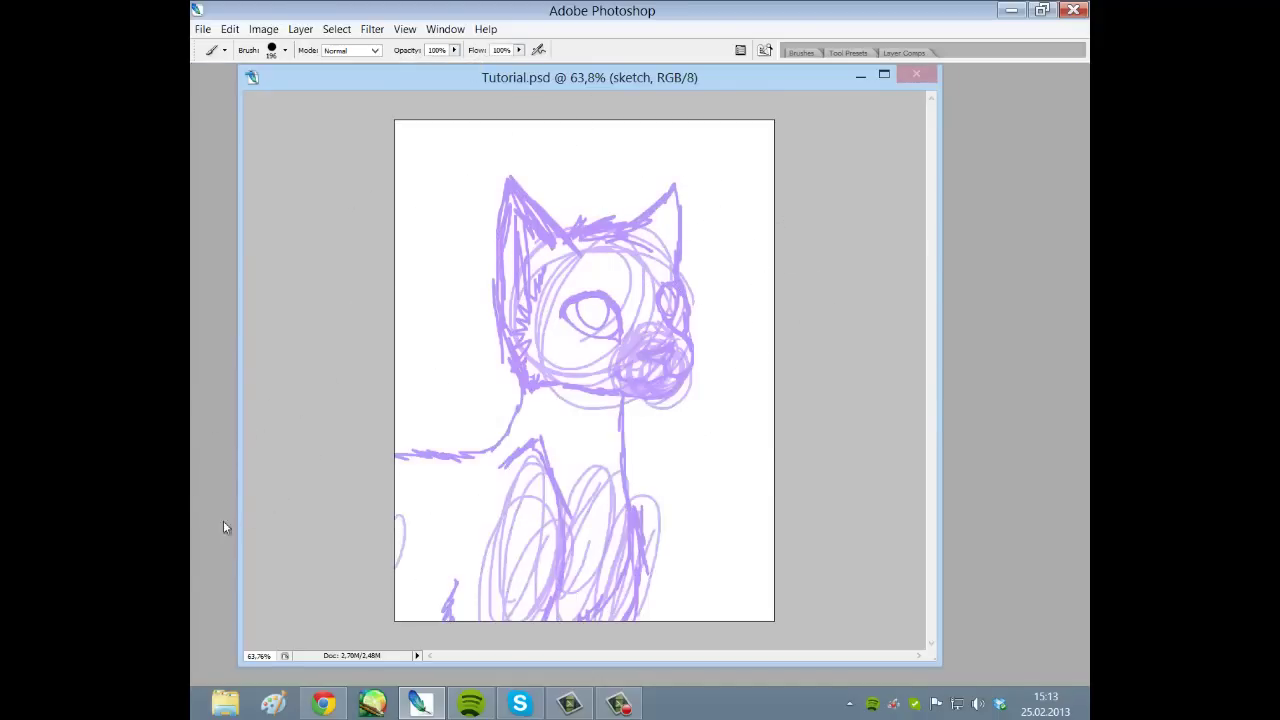
{"action": "key", "text": "Tab"}
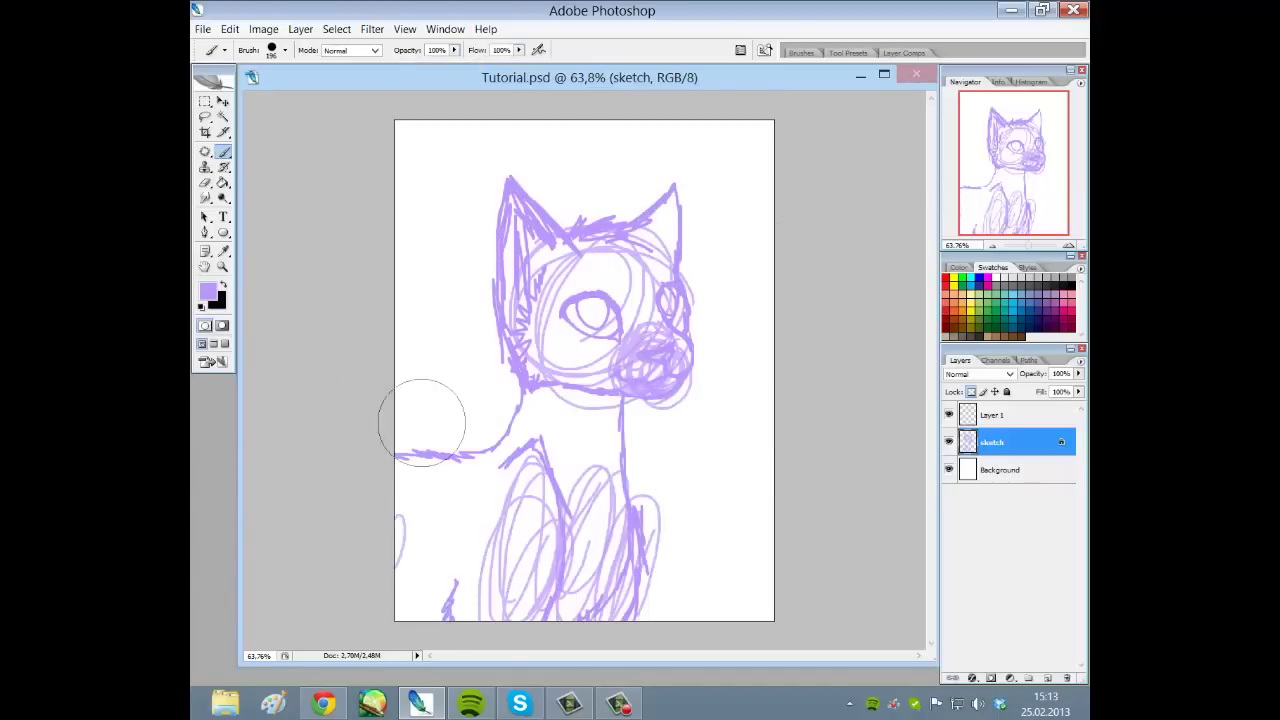
{"action": "left_click", "coordinate": [971, 392]}
{"action": "mouse_move", "coordinate": [392, 303]}
{"action": "left_mouse_down"}
{"action": "mouse_move", "coordinate": [414, 214]}
{"action": "mouse_move", "coordinate": [452, 154]}
{"action": "mouse_move", "coordinate": [823, 243]}
{"action": "mouse_move", "coordinate": [749, 606]}
{"action": "mouse_move", "coordinate": [743, 549]}
{"action": "left_mouse_up"}
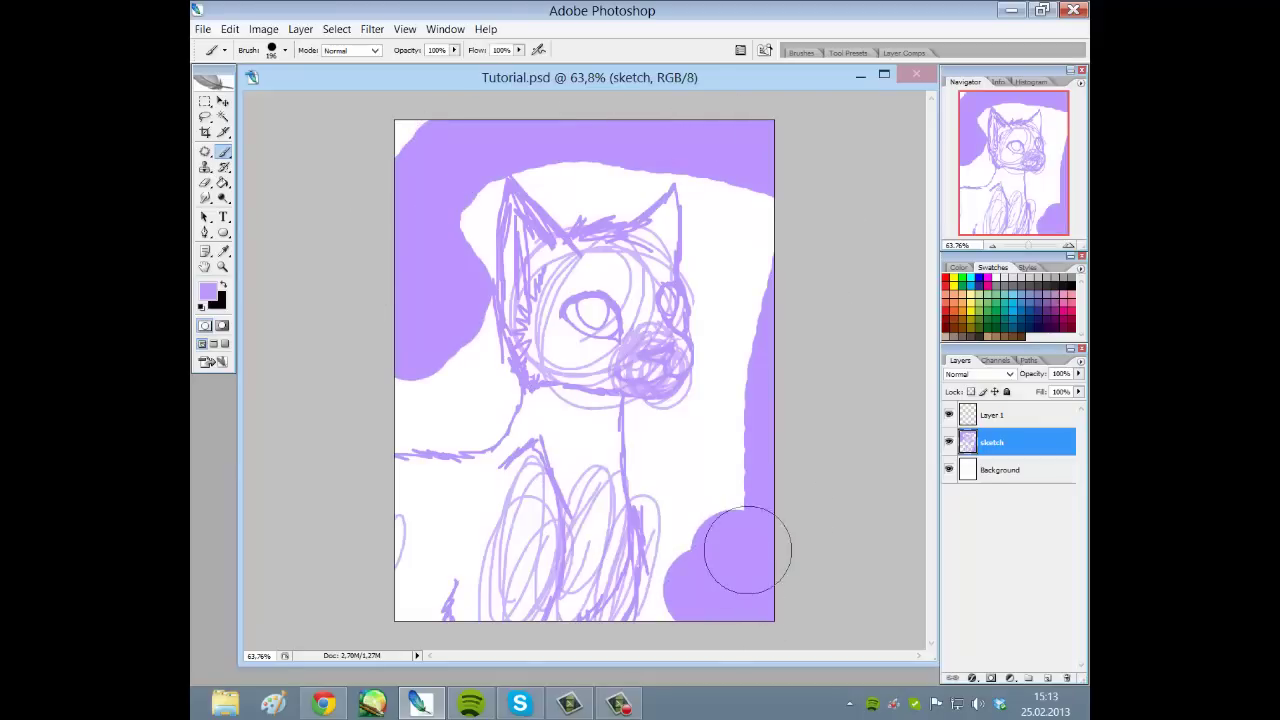
{"action": "key", "text": "ctrl+z"}
Delete Layer 1 and add a new layer named Lineart above the sketch
{"action": "left_click", "coordinate": [998, 417]}
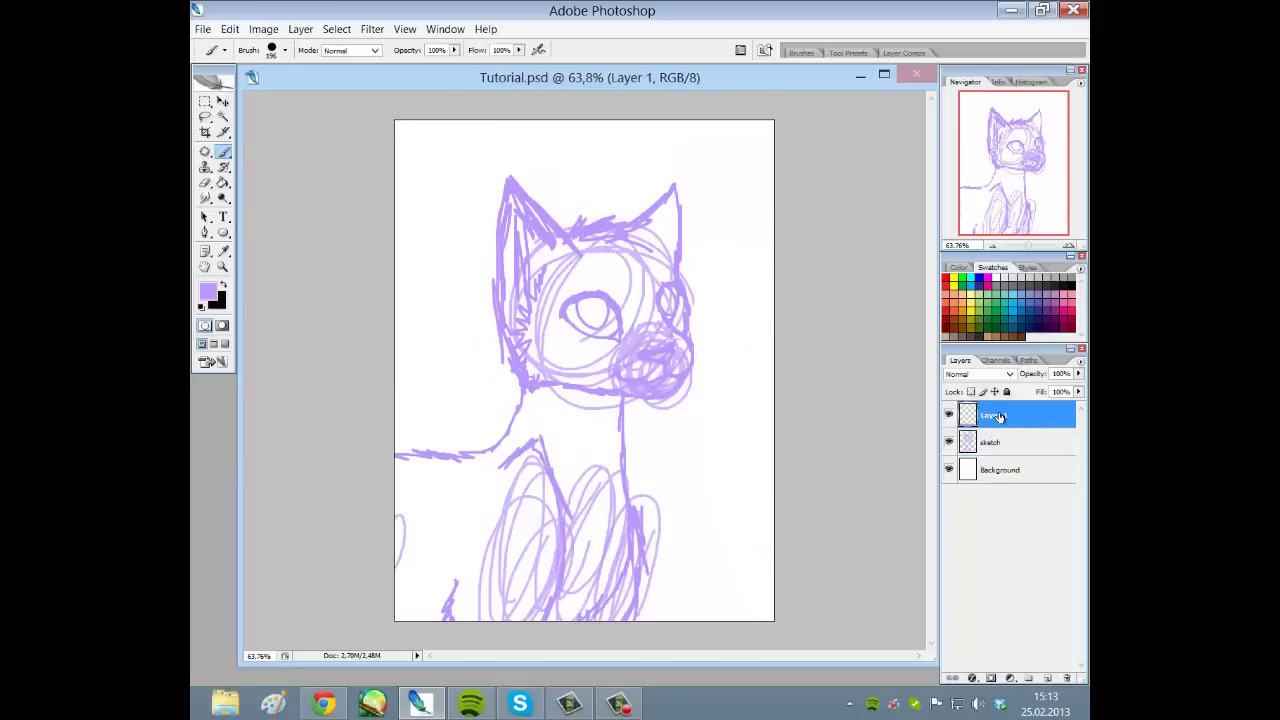
{"action": "left_click", "coordinate": [1066, 678]}
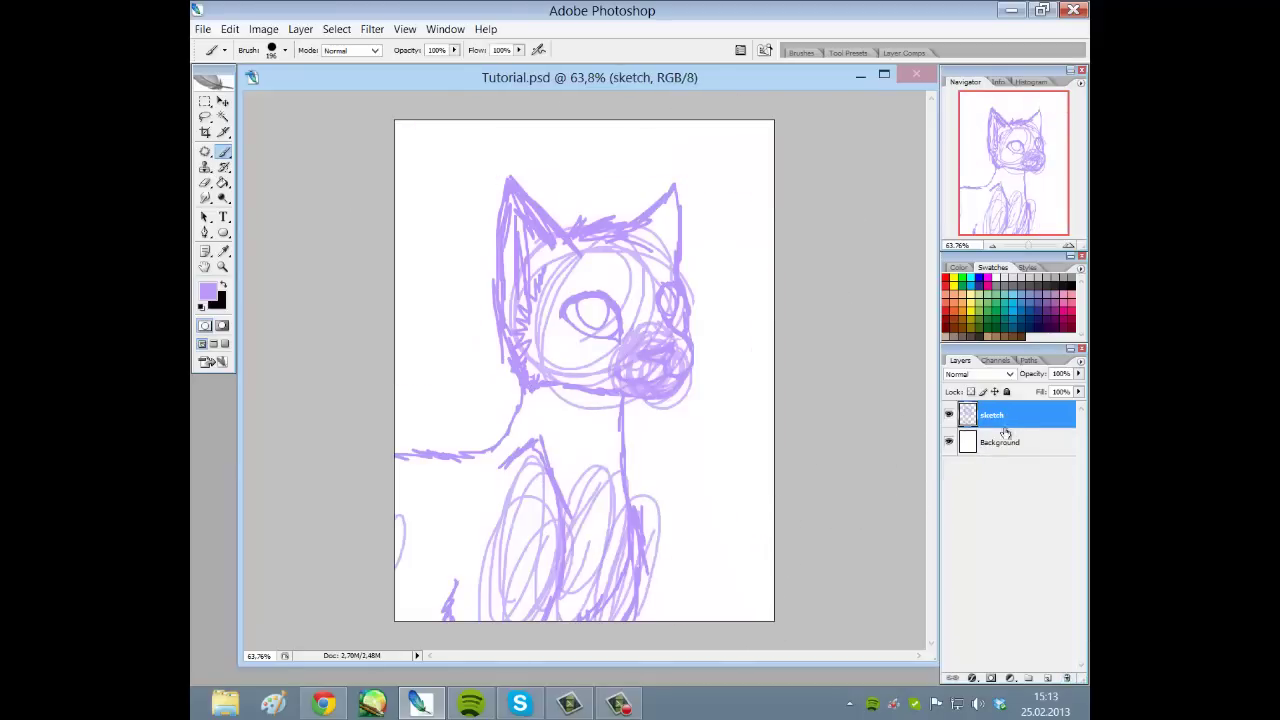
{"action": "left_click", "coordinate": [1048, 678]}
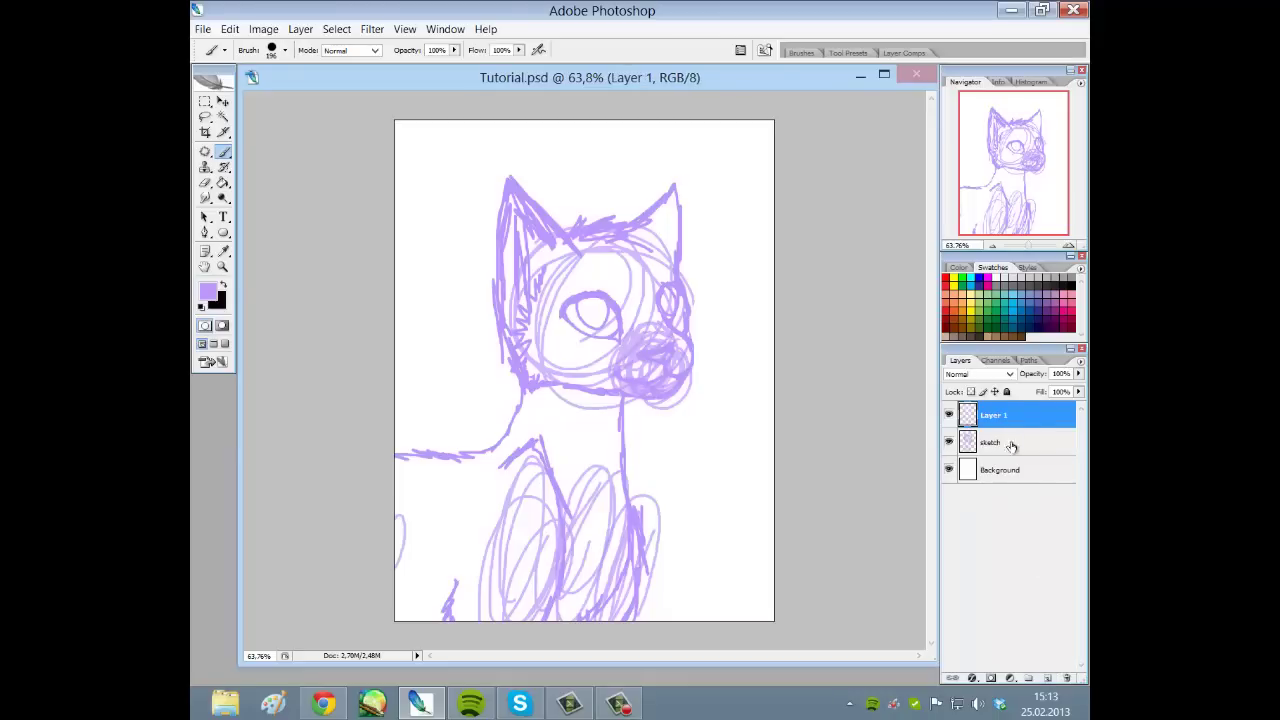
{"action": "double_click", "coordinate": [998, 415]}
{"action": "key", "text": "Return"}
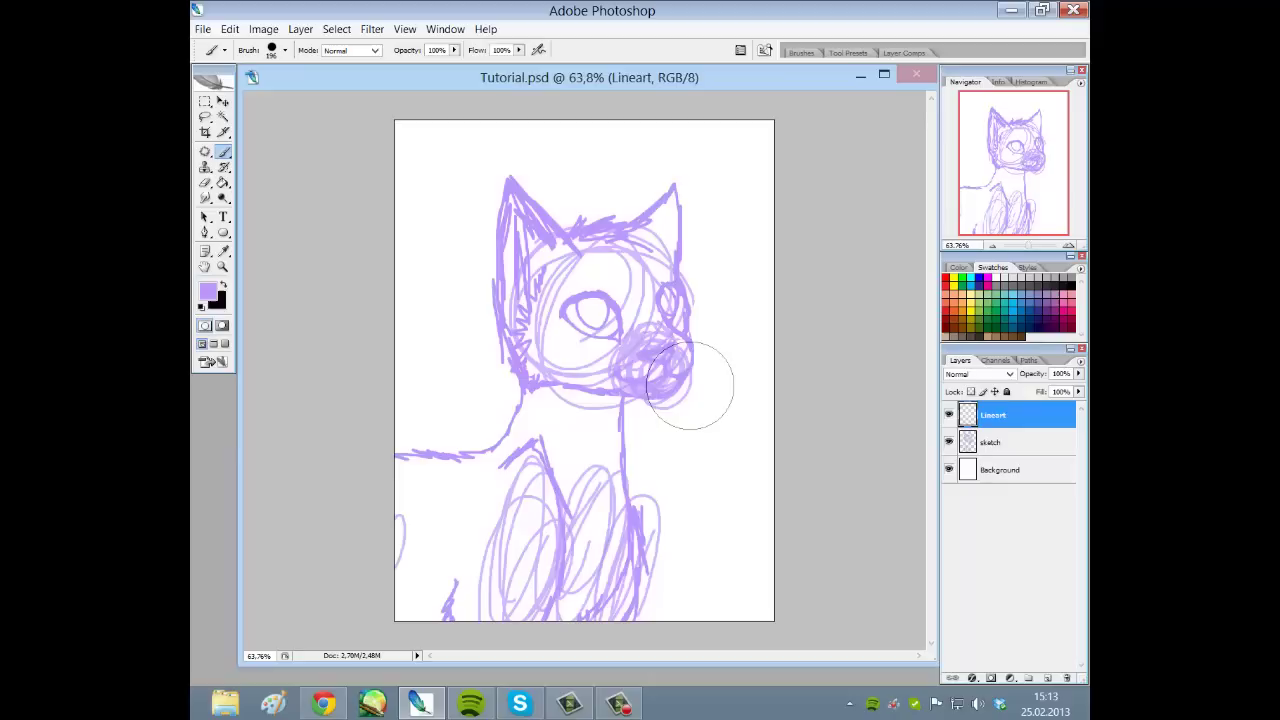
Set black as the painting colour with the 3 px brush tip
{"action": "left_click", "coordinate": [222, 285]}
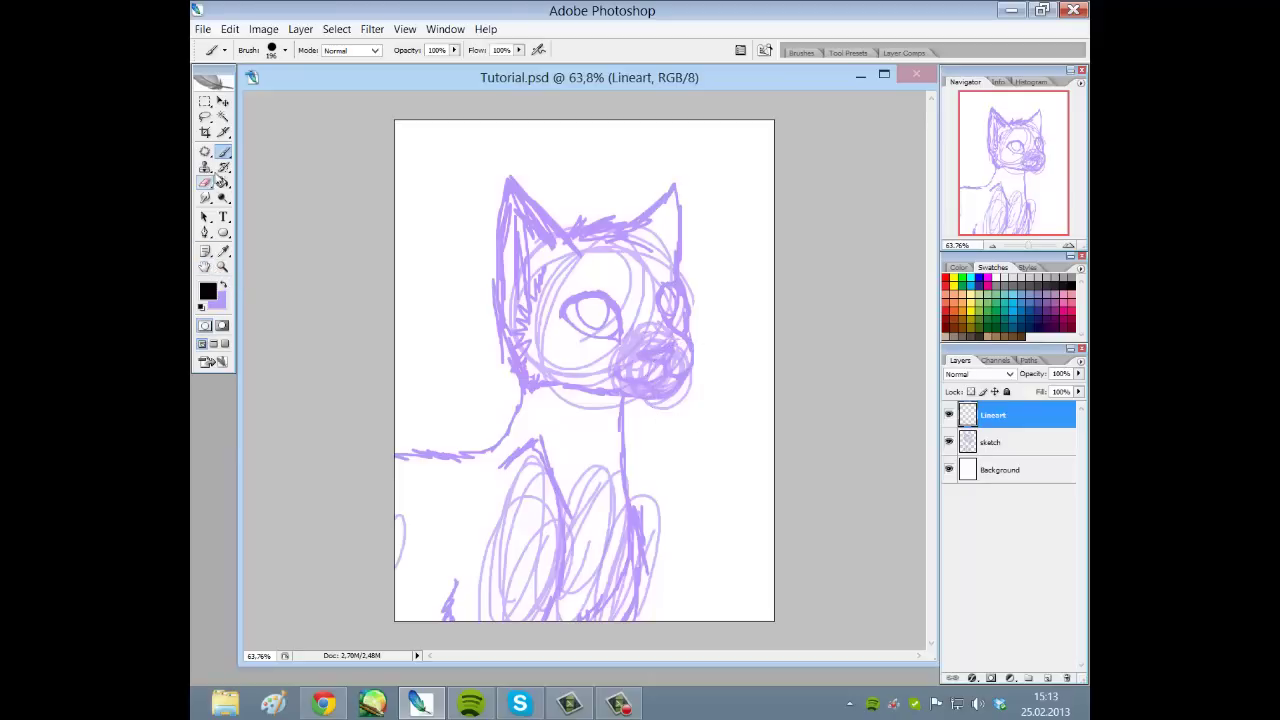
{"action": "left_click", "coordinate": [284, 51]}
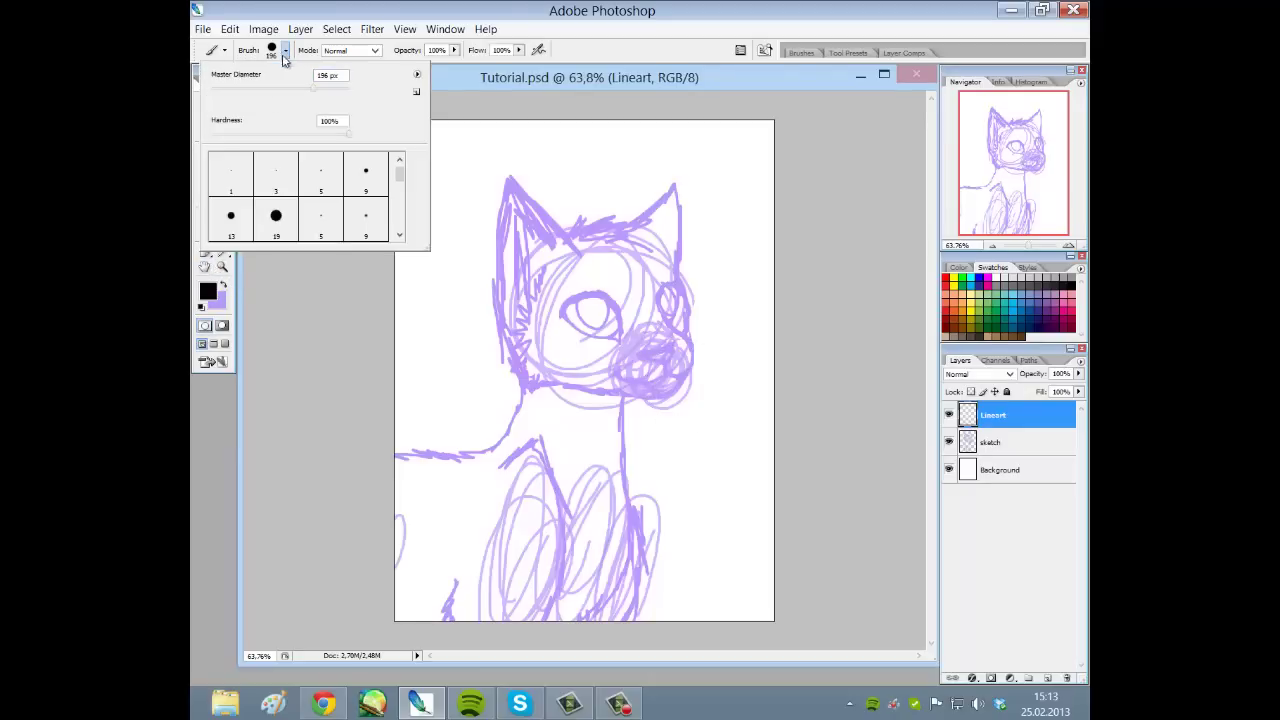
{"action": "left_click", "coordinate": [276, 179]}
Zoom in on the muzzle and try a first black outline, then undo it
{"action": "left_click", "coordinate": [224, 440]}
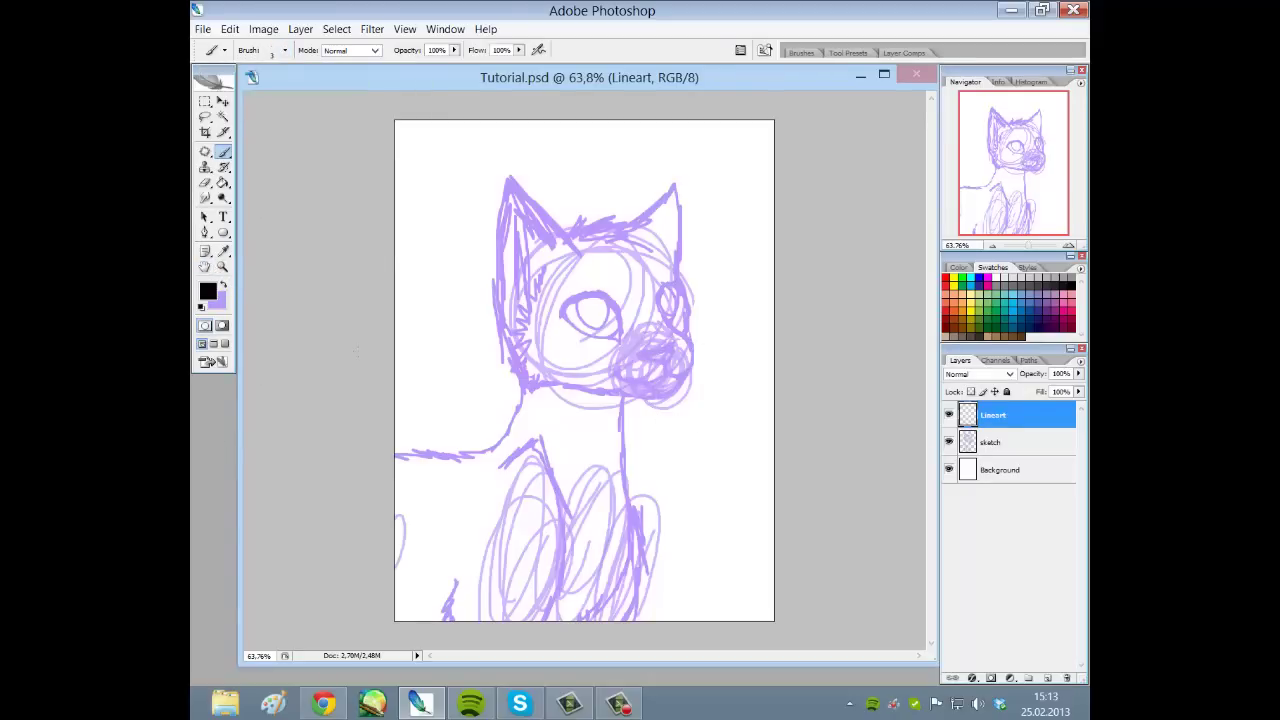
{"action": "left_click", "coordinate": [285, 50]}
{"action": "left_click", "coordinate": [246, 378]}
{"action": "left_click_drag", "start_coordinate": [1030, 245], "coordinate": [1050, 245]}
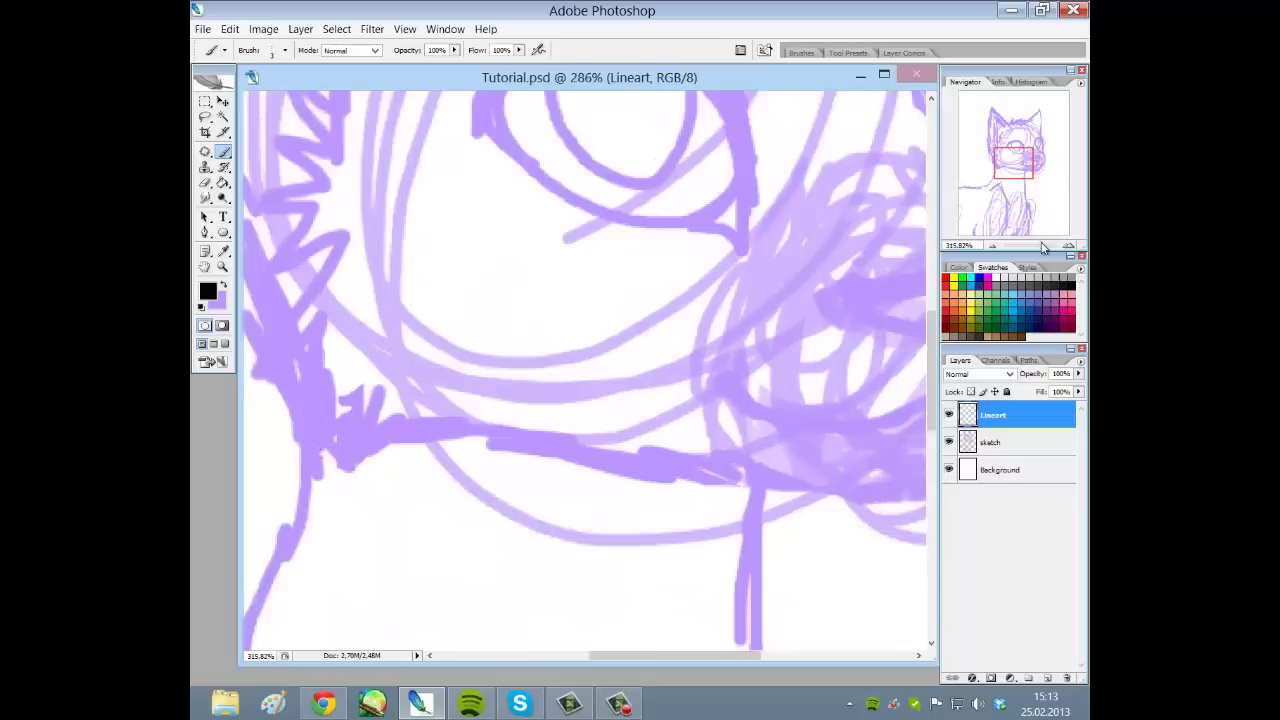
{"action": "left_click_drag", "start_coordinate": [1011, 157], "coordinate": [1033, 163]}
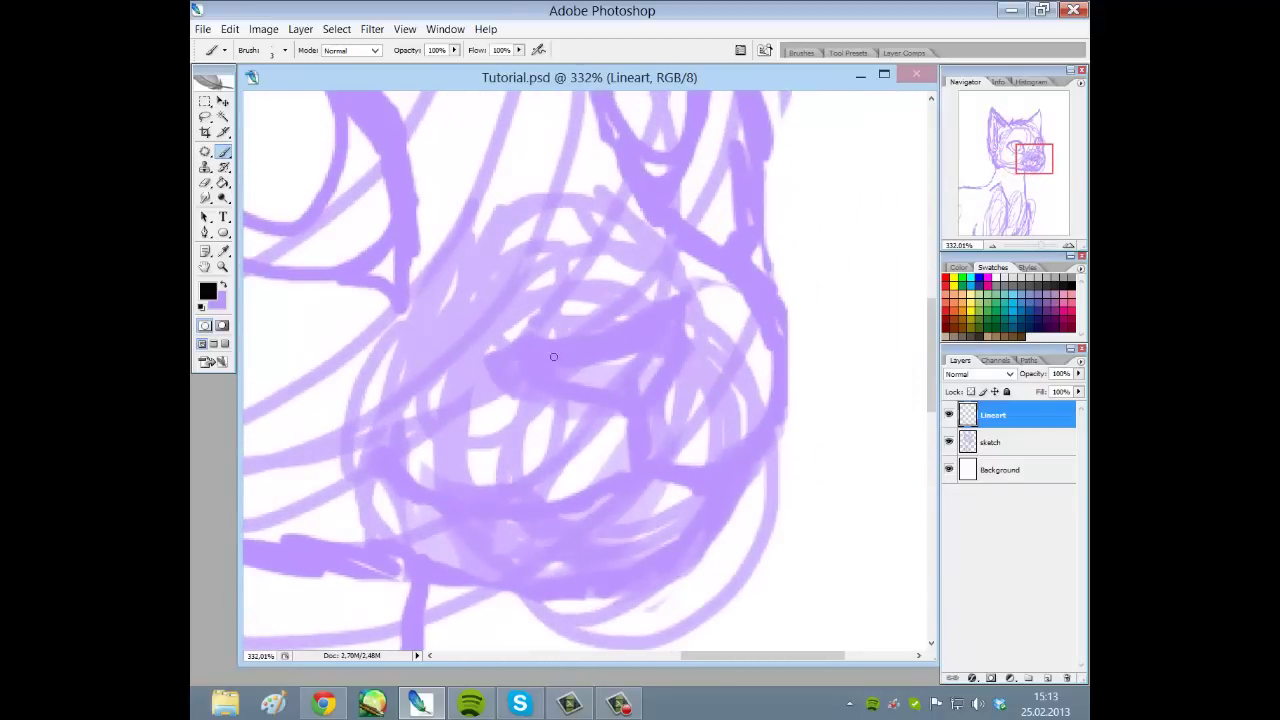
{"action": "mouse_move", "coordinate": [526, 348]}
{"action": "left_mouse_down"}
{"action": "mouse_move", "coordinate": [636, 336]}
{"action": "mouse_move", "coordinate": [680, 310]}
{"action": "mouse_move", "coordinate": [678, 350]}
{"action": "mouse_move", "coordinate": [648, 397]}
{"action": "mouse_move", "coordinate": [548, 388]}
{"action": "mouse_move", "coordinate": [524, 351]}
{"action": "left_mouse_up"}
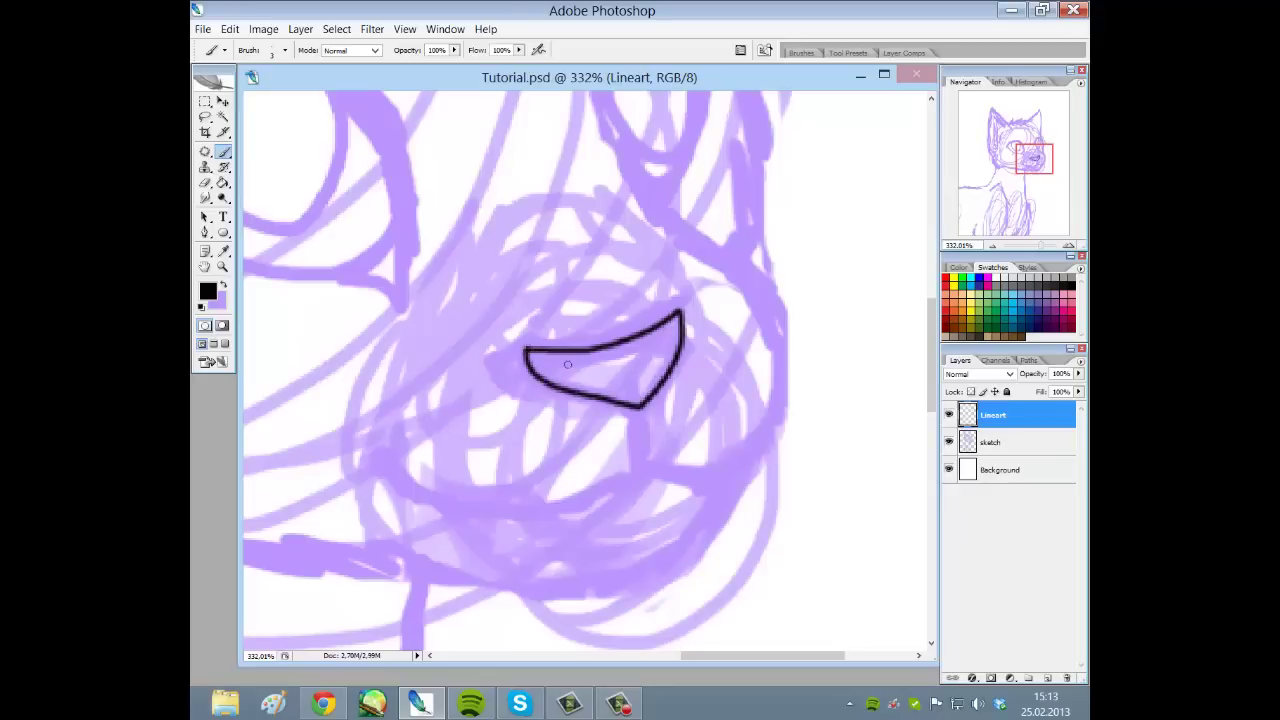
{"action": "key", "text": "ctrl+z"}
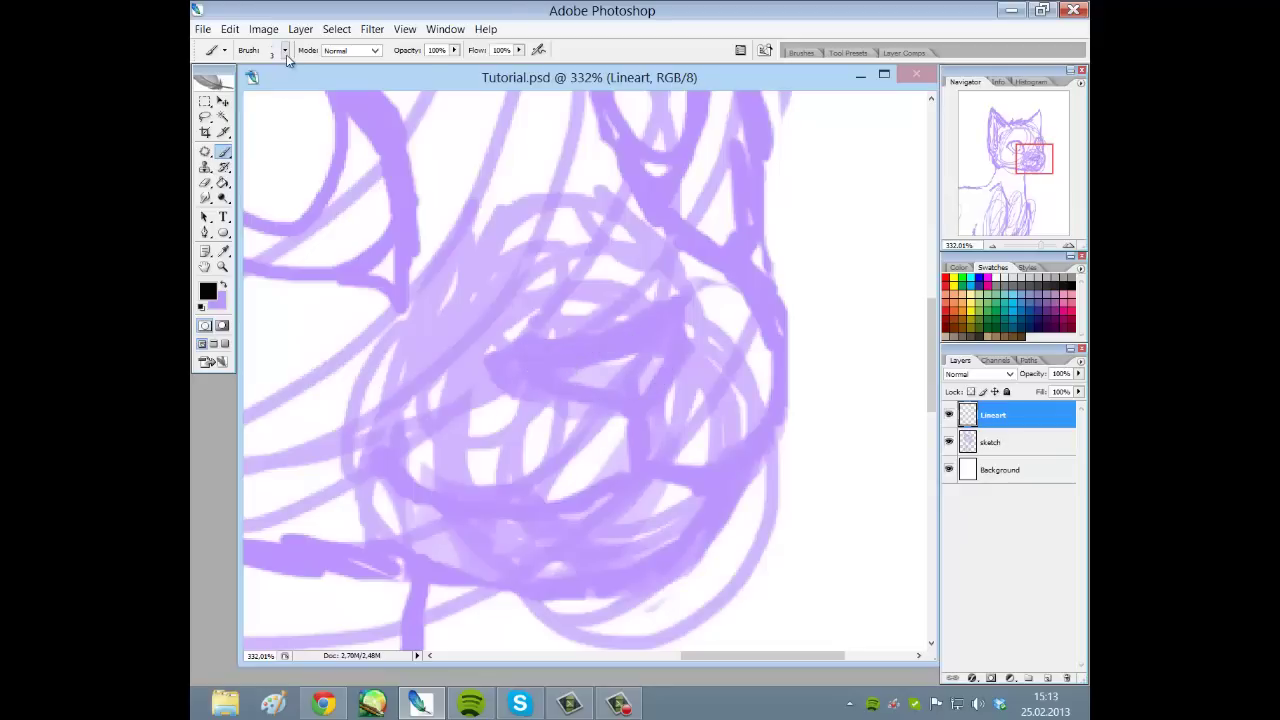
Adjust the brush to about 4 px and retry the nose outline, undoing it
{"action": "left_click", "coordinate": [285, 50]}
{"action": "key", "text": "Tab"}
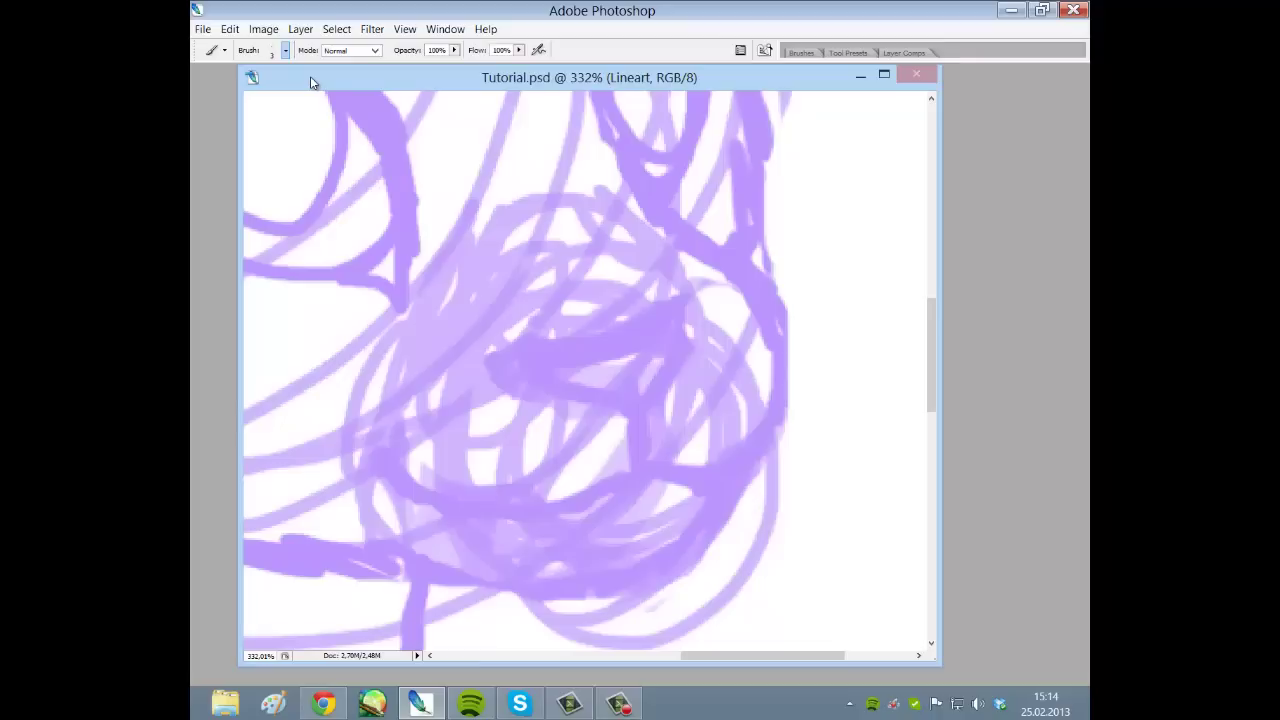
{"action": "key", "text": "Tab"}
{"action": "left_click", "coordinate": [285, 52]}
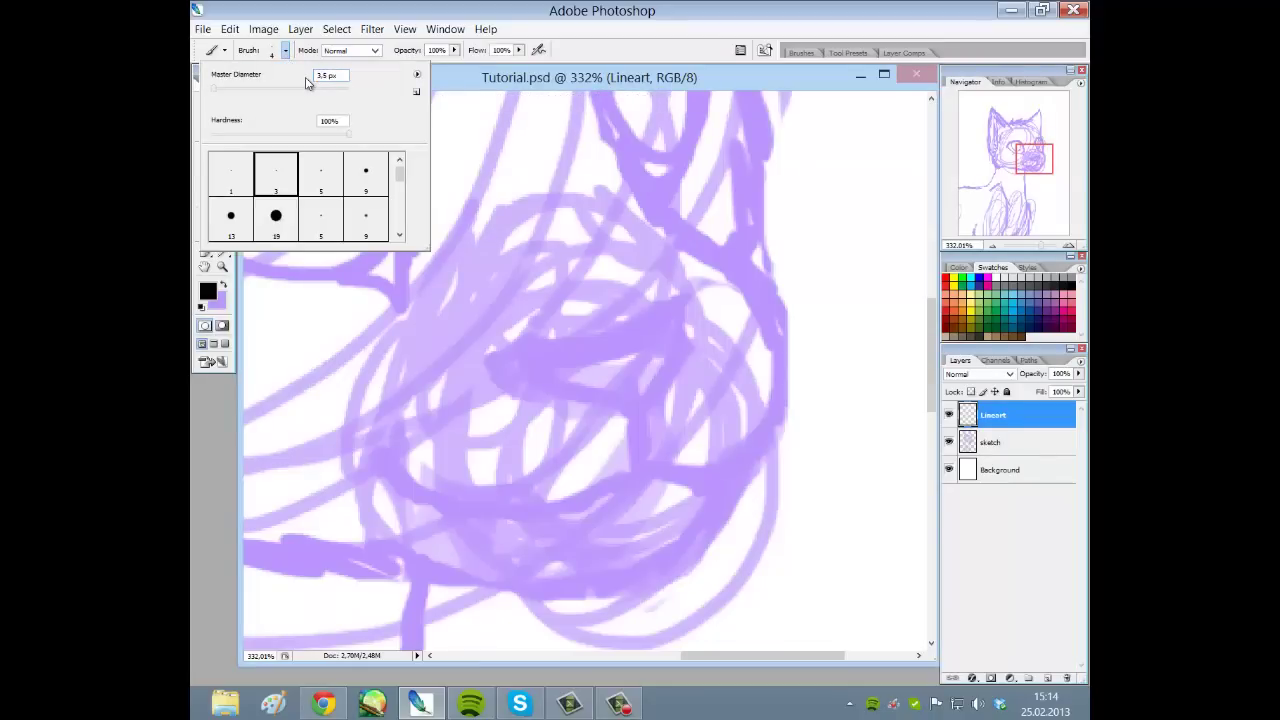
{"action": "key", "text": "Tab"}
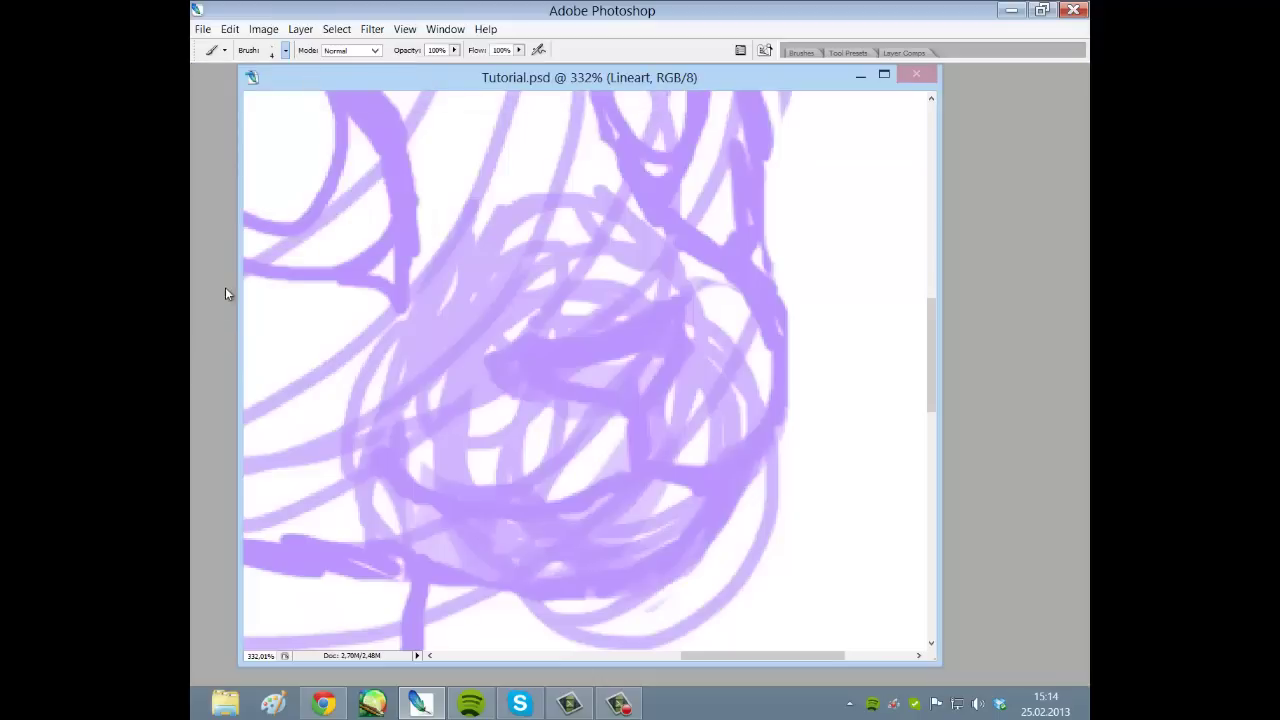
{"action": "key", "text": "Tab"}
{"action": "key", "text": "Tab"}
{"action": "mouse_move", "coordinate": [540, 362]}
{"action": "left_mouse_down"}
{"action": "mouse_move", "coordinate": [678, 330]}
{"action": "mouse_move", "coordinate": [648, 393]}
{"action": "mouse_move", "coordinate": [625, 406]}
{"action": "mouse_move", "coordinate": [553, 392]}
{"action": "mouse_move", "coordinate": [537, 366]}
{"action": "mouse_move", "coordinate": [545, 354]}
{"action": "left_mouse_up"}
{"action": "key", "text": "Tab"}
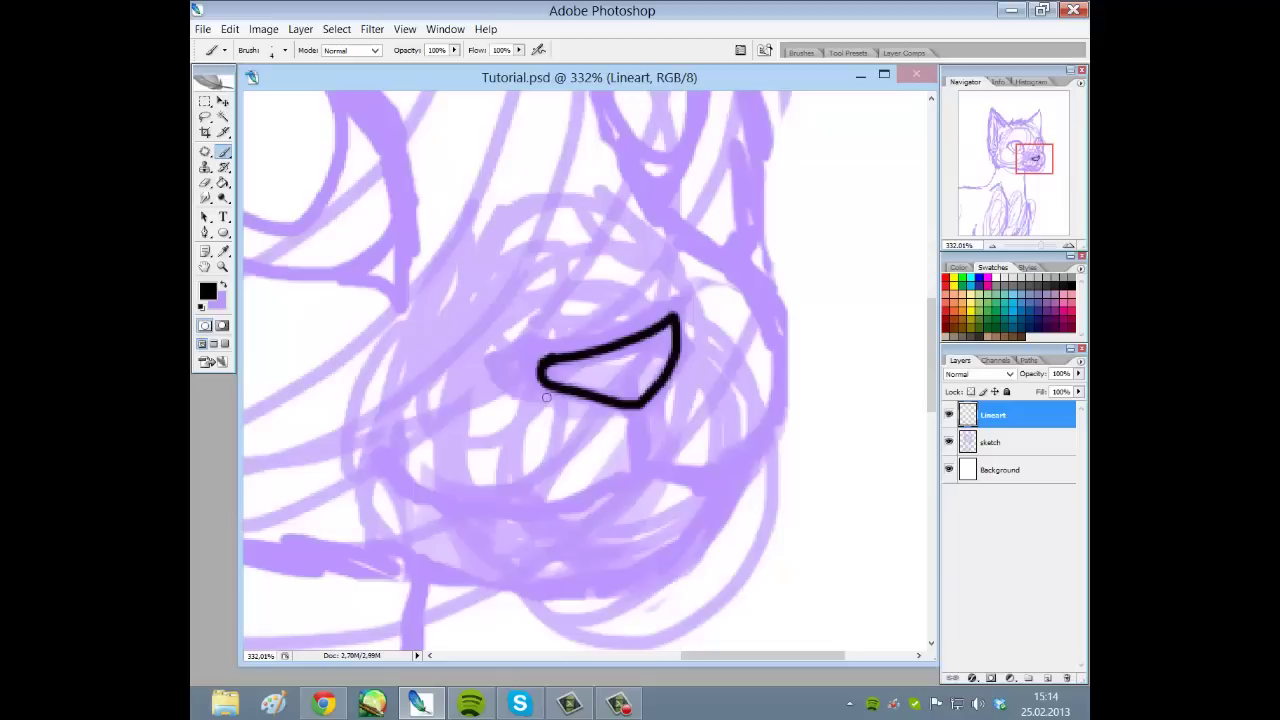
{"action": "key", "text": "ctrl+z"}
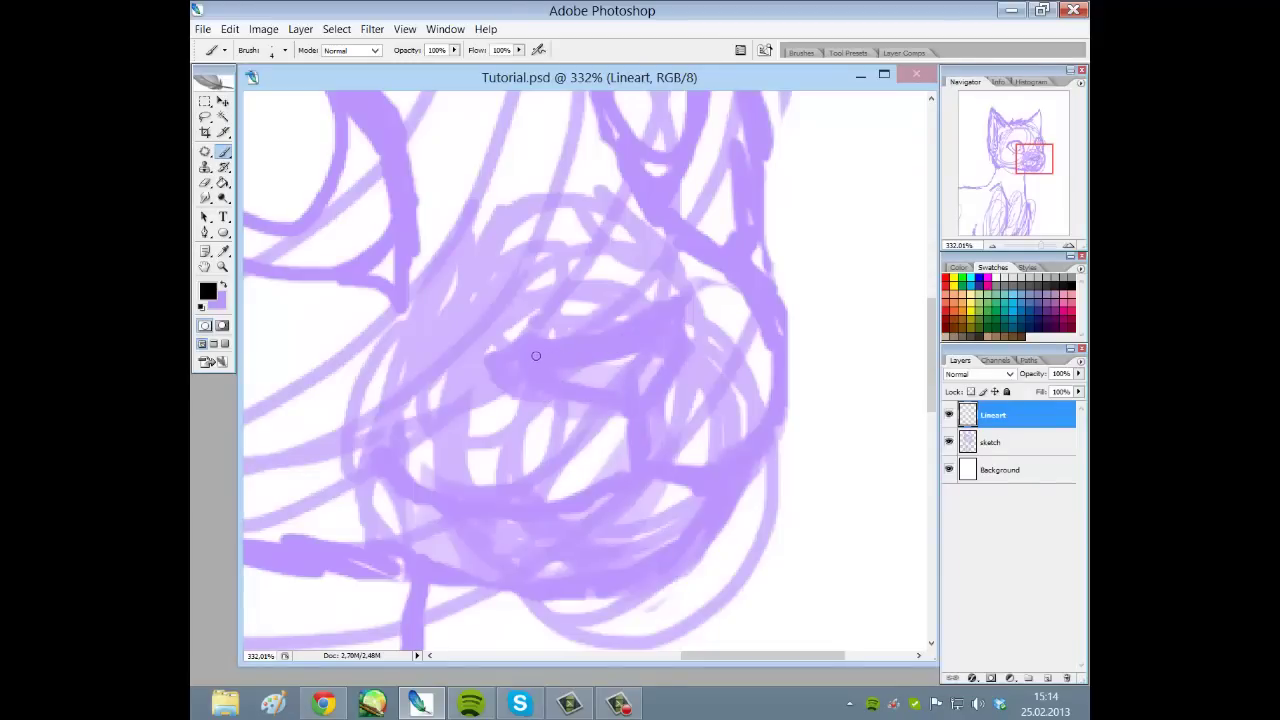
Draw the black nose outline with a short stroke at its bottom tip
{"action": "key", "text": "Tab"}
{"action": "mouse_move", "coordinate": [536, 356]}
{"action": "left_mouse_down"}
{"action": "mouse_move", "coordinate": [606, 343]}
{"action": "mouse_move", "coordinate": [675, 306]}
{"action": "mouse_move", "coordinate": [672, 355]}
{"action": "mouse_move", "coordinate": [645, 410]}
{"action": "mouse_move", "coordinate": [546, 386]}
{"action": "mouse_move", "coordinate": [538, 369]}
{"action": "left_mouse_up"}
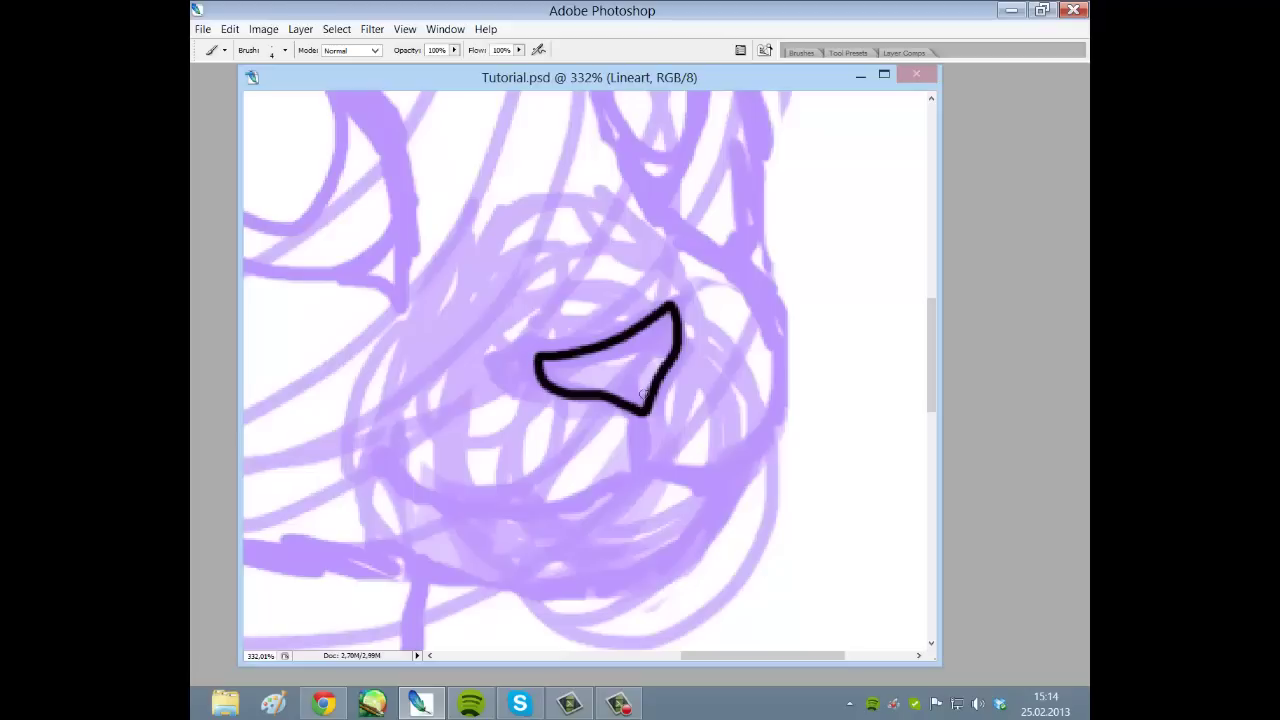
{"action": "left_click_drag", "start_coordinate": [633, 385], "coordinate": [640, 404]}
{"action": "left_click_drag", "start_coordinate": [571, 372], "coordinate": [656, 348]}
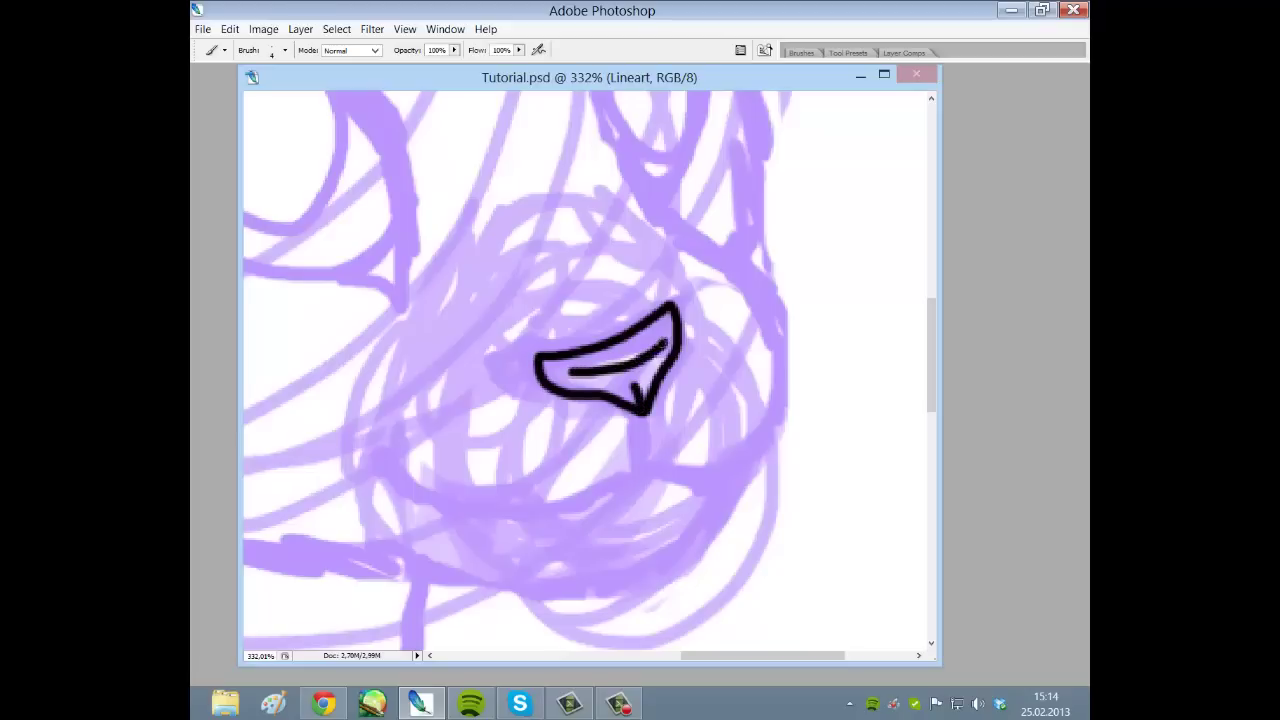
{"action": "key", "text": "ctrl+z"}
{"action": "key", "text": "Tab"}
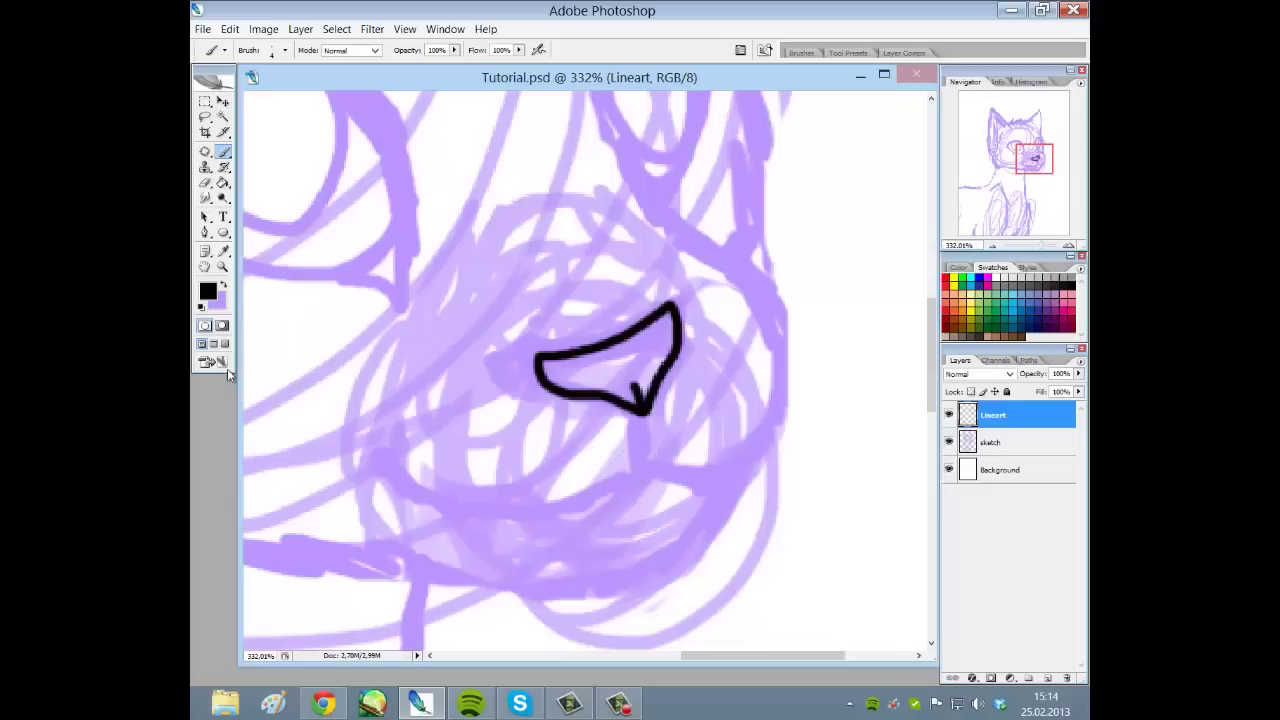
Set the Eraser to a 1 px tip
{"action": "left_click", "coordinate": [206, 185]}
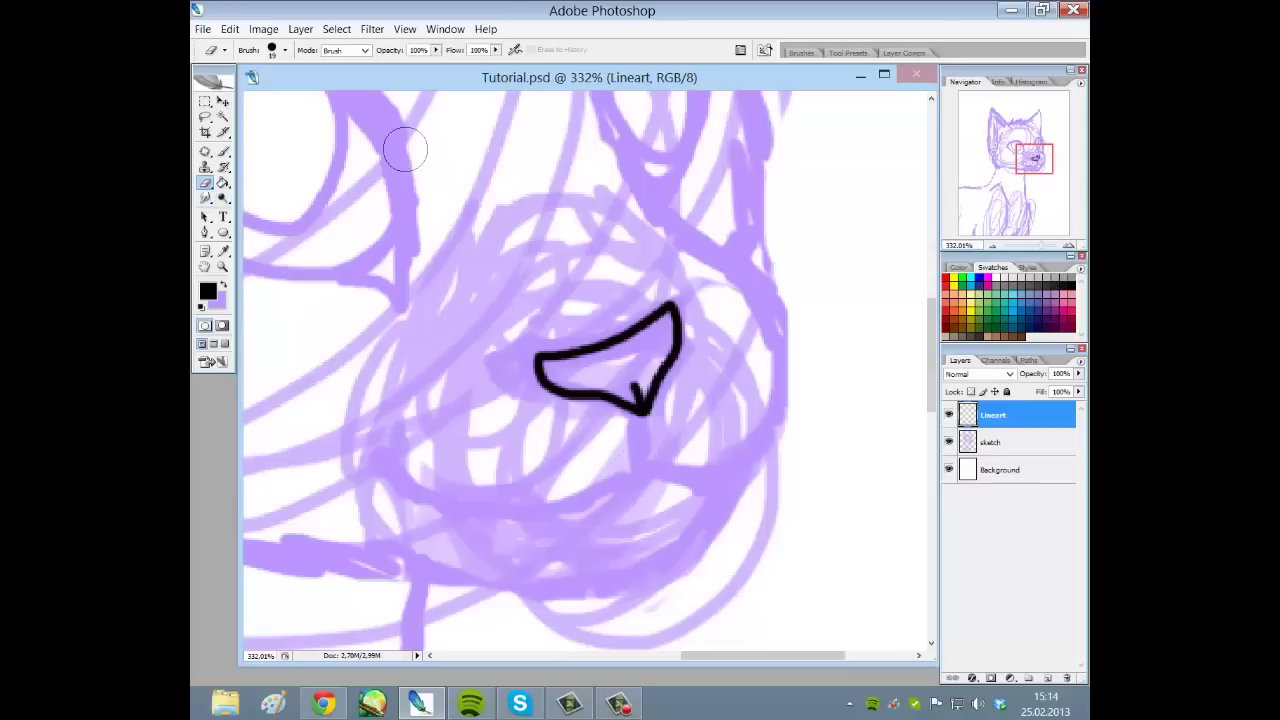
{"action": "left_click", "coordinate": [286, 50]}
{"action": "left_click", "coordinate": [276, 175]}
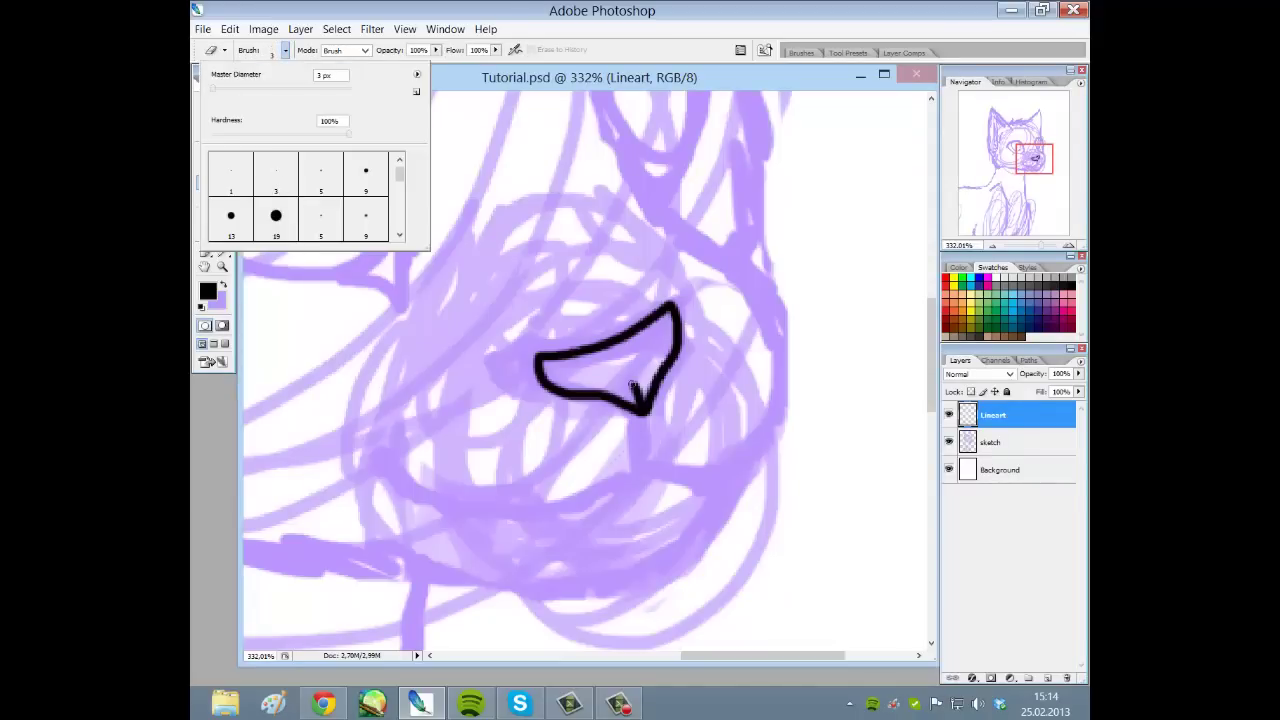
{"action": "left_click", "coordinate": [233, 168]}
{"action": "key", "text": "Tab"}
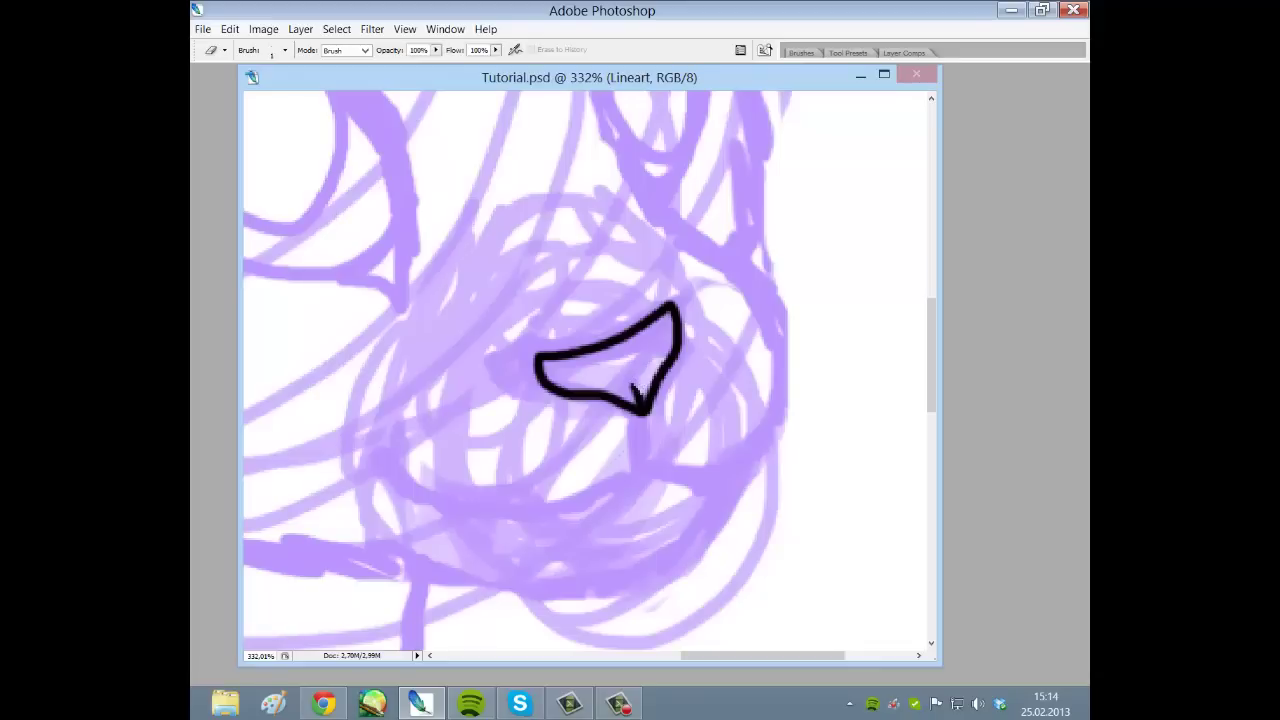
{"action": "key", "text": "Tab"}
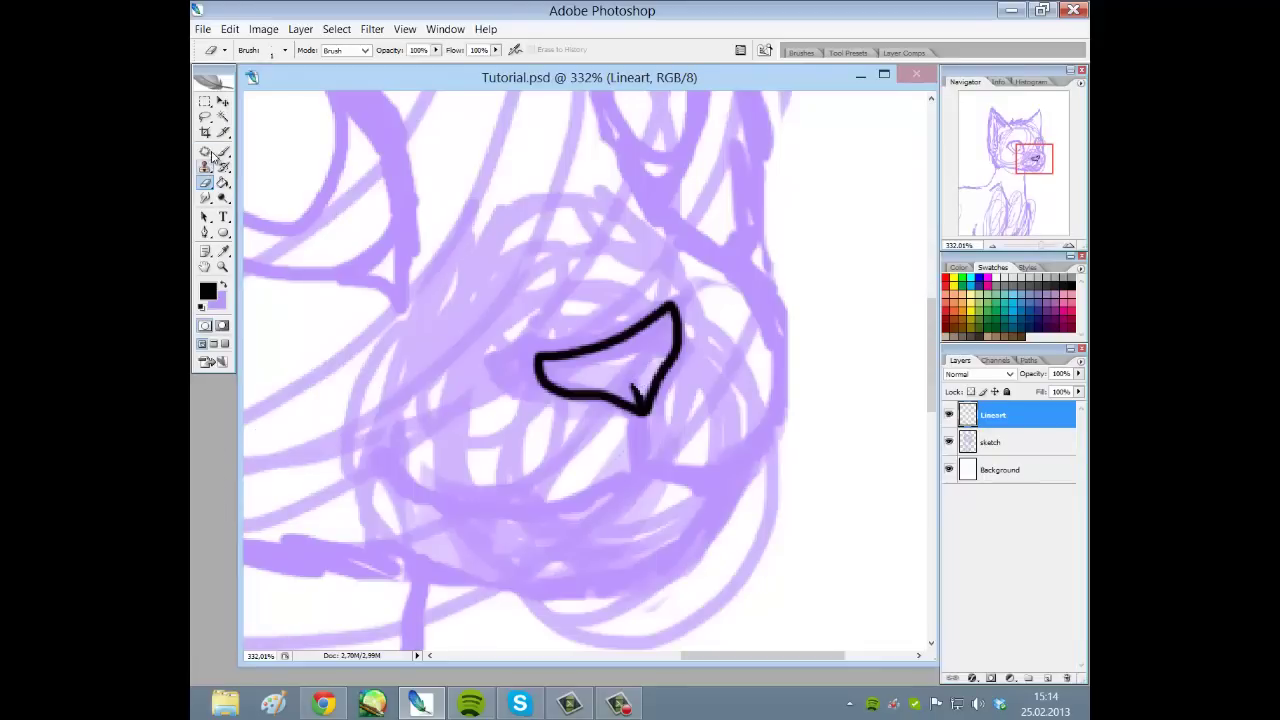
Draw a short black line inside the nose, then switch to the Eraser and move the view to the left eye
{"action": "left_click", "coordinate": [223, 151]}
{"action": "left_click_drag", "start_coordinate": [580, 377], "coordinate": [656, 350]}
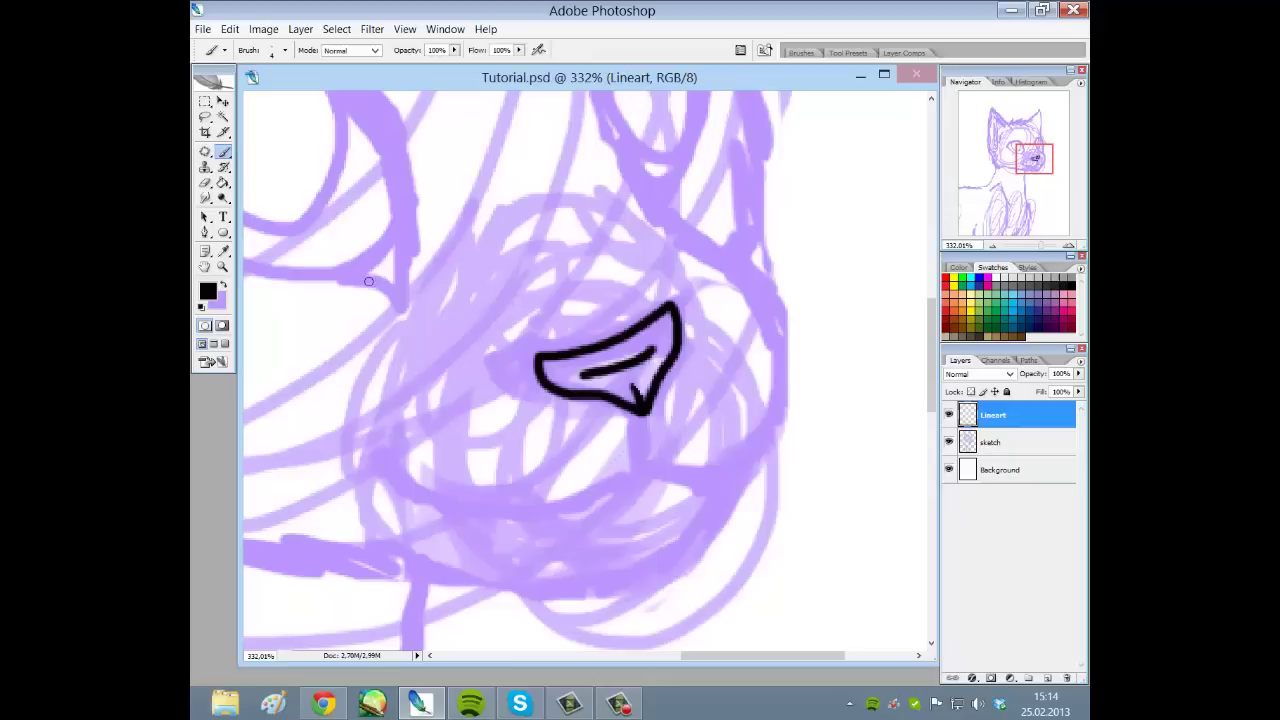
{"action": "left_click", "coordinate": [205, 183]}
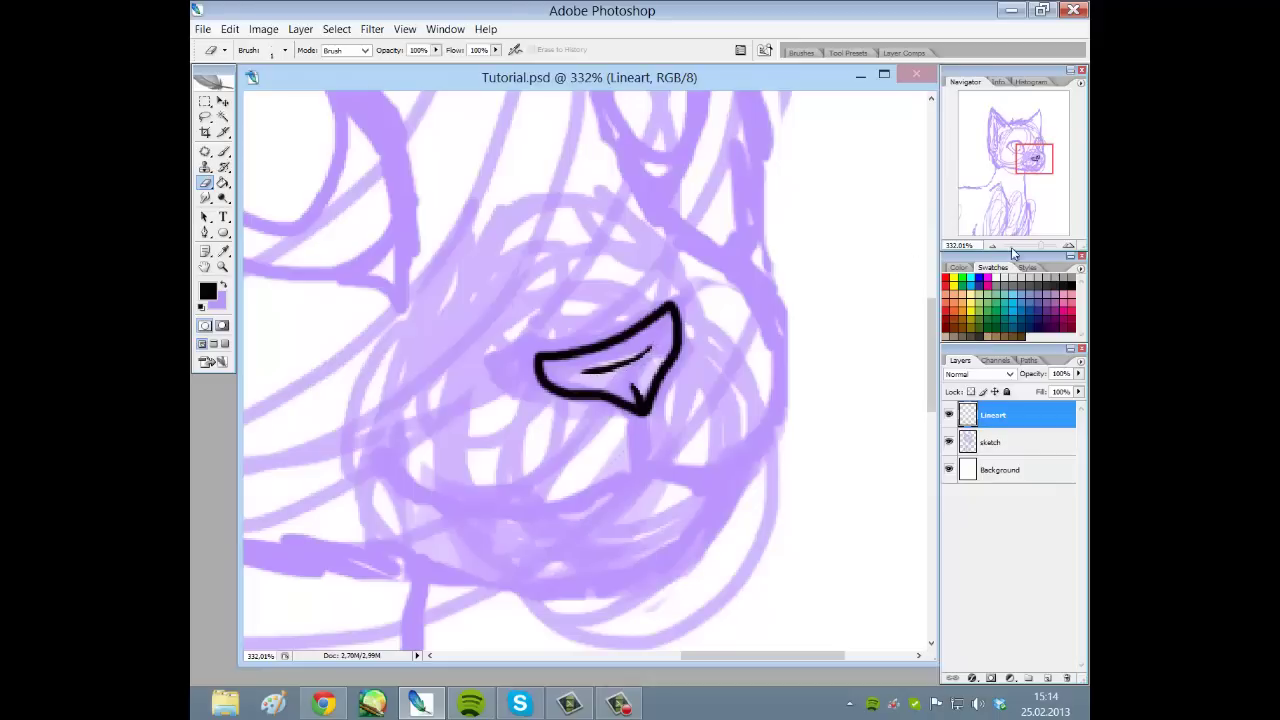
{"action": "left_click_drag", "start_coordinate": [1040, 248], "coordinate": [1041, 248]}
{"action": "left_click_drag", "start_coordinate": [1012, 164], "coordinate": [1021, 153]}
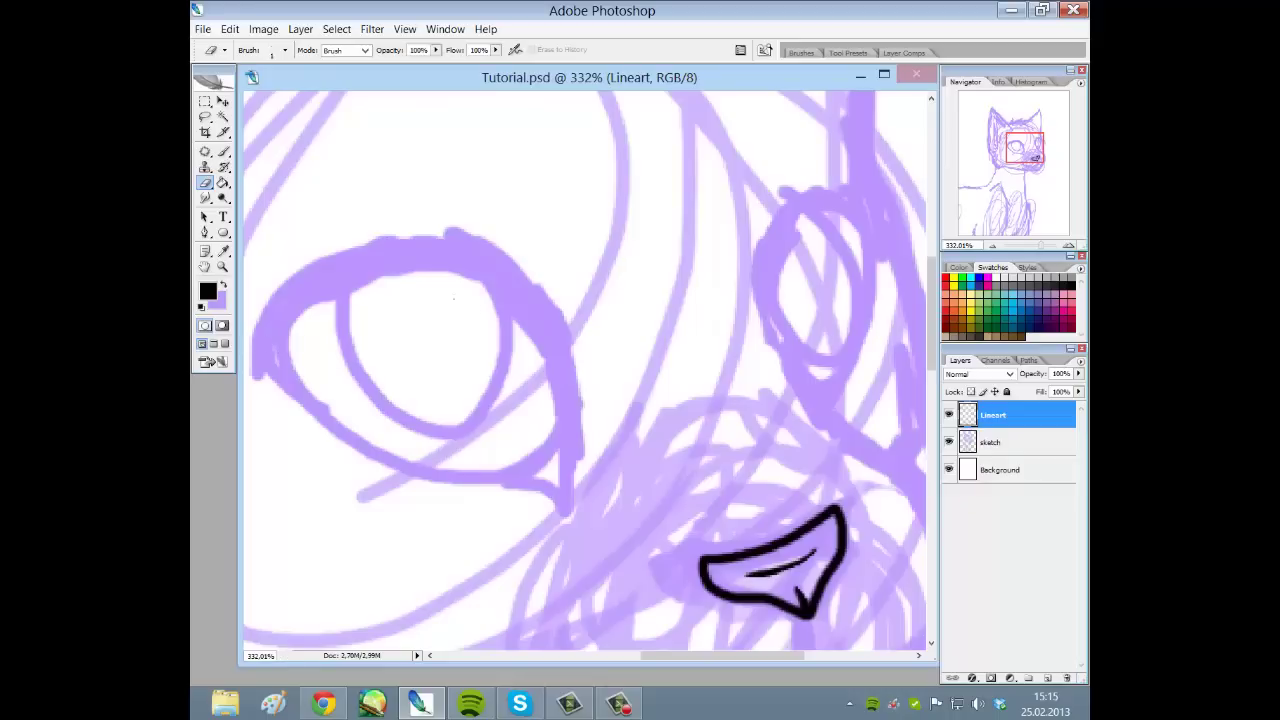
Ink a first upper-lid arc around the left eye, then undo it
{"action": "key", "text": "Tab"}
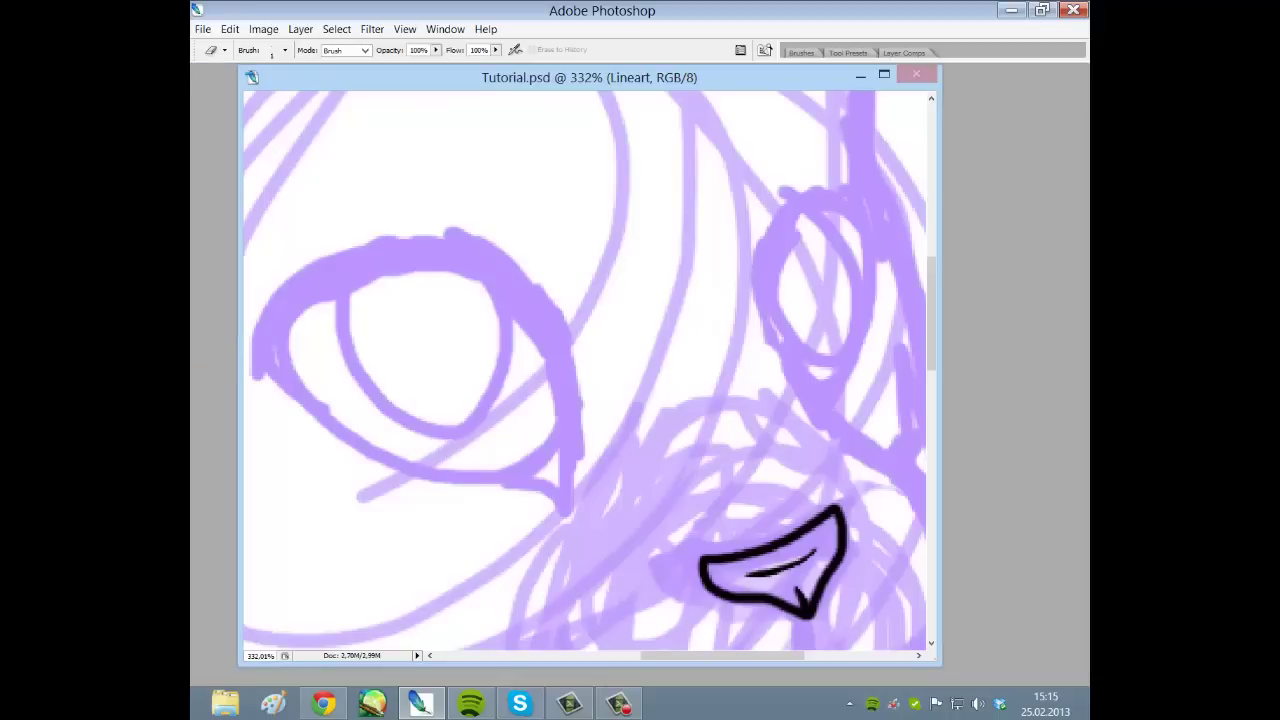
{"action": "key", "text": "Tab"}
{"action": "left_click", "coordinate": [223, 151]}
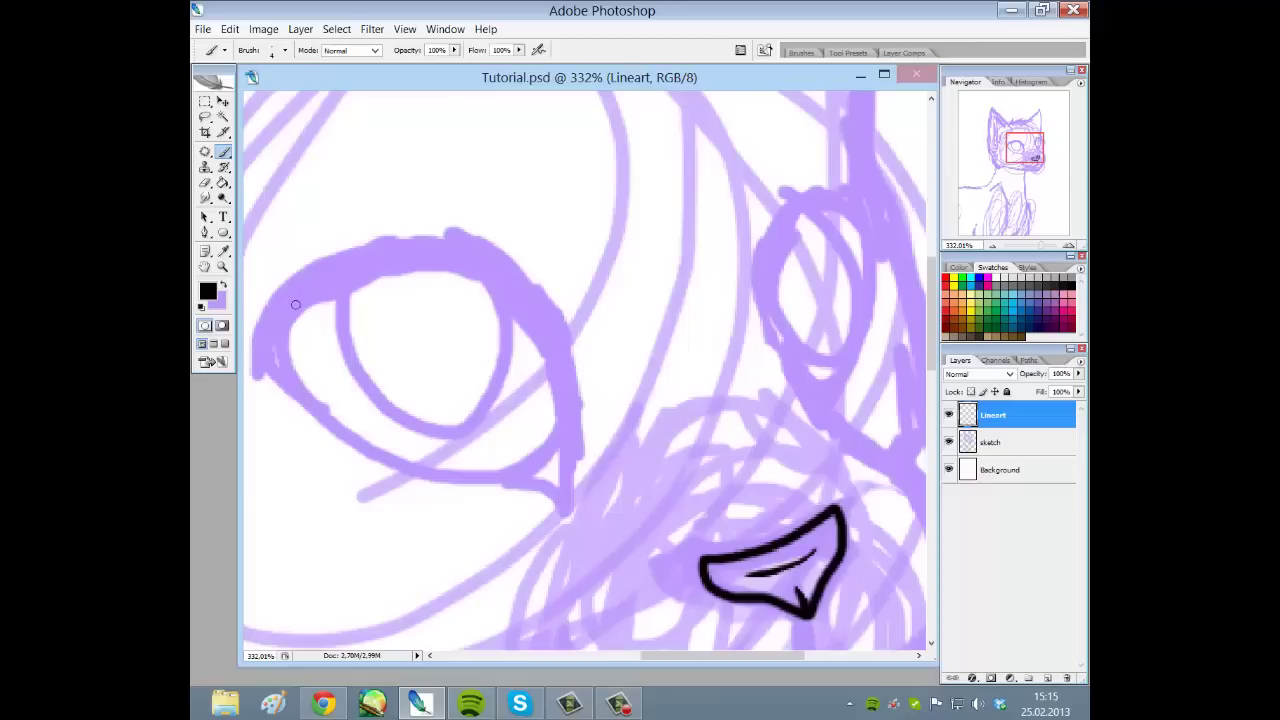
{"action": "mouse_move", "coordinate": [274, 325]}
{"action": "left_mouse_down"}
{"action": "mouse_move", "coordinate": [423, 259]}
{"action": "mouse_move", "coordinate": [566, 410]}
{"action": "left_mouse_up"}
{"action": "mouse_move", "coordinate": [478, 272]}
{"action": "left_mouse_down"}
{"action": "mouse_move", "coordinate": [252, 384]}
{"action": "mouse_move", "coordinate": [430, 281]}
{"action": "mouse_move", "coordinate": [551, 470]}
{"action": "left_mouse_up"}
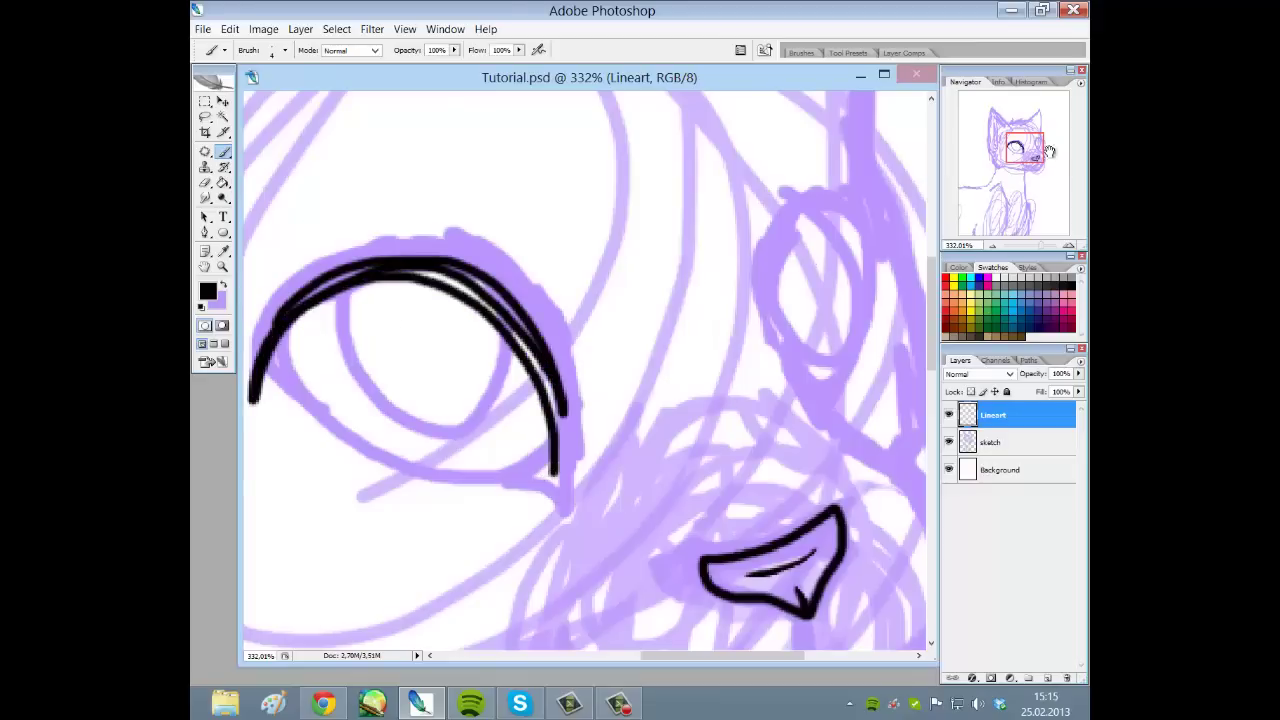
{"action": "left_click_drag", "start_coordinate": [1029, 146], "coordinate": [1026, 146]}
{"action": "key", "text": "ctrl+alt+z"}
{"action": "key", "text": "ctrl+alt+z"}
{"action": "key", "text": "ctrl+alt+z"}
{"action": "key", "text": "ctrl+alt+z"}
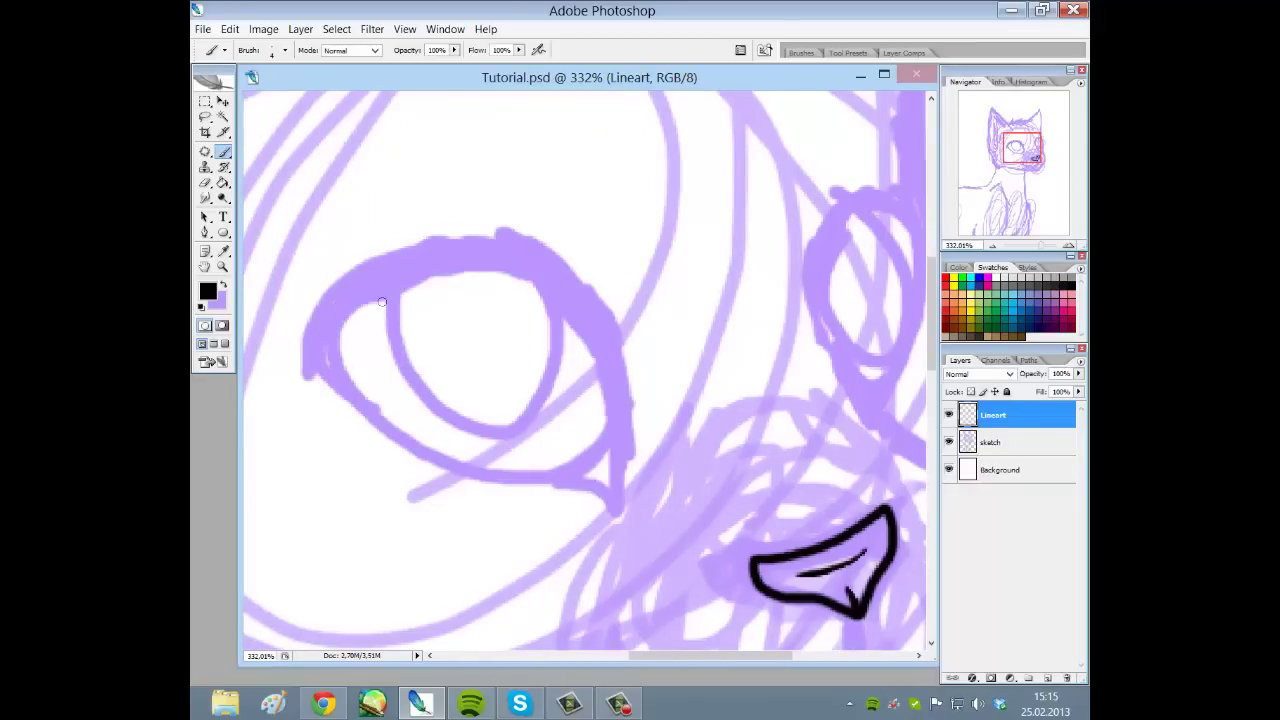
Redraw the eye's upper and lower lids with an inner crescent, then undo them all
{"action": "mouse_move", "coordinate": [330, 345]}
{"action": "left_mouse_down"}
{"action": "mouse_move", "coordinate": [577, 291]}
{"action": "mouse_move", "coordinate": [617, 388]}
{"action": "left_mouse_up"}
{"action": "mouse_move", "coordinate": [535, 252]}
{"action": "left_mouse_down"}
{"action": "mouse_move", "coordinate": [414, 234]}
{"action": "mouse_move", "coordinate": [354, 284]}
{"action": "left_mouse_up"}
{"action": "key", "text": "ctrl+alt+z"}
{"action": "key", "text": "ctrl+alt+z"}
{"action": "mouse_move", "coordinate": [305, 362]}
{"action": "left_mouse_down"}
{"action": "mouse_move", "coordinate": [590, 408]}
{"action": "mouse_move", "coordinate": [643, 371]}
{"action": "mouse_move", "coordinate": [620, 497]}
{"action": "left_mouse_up"}
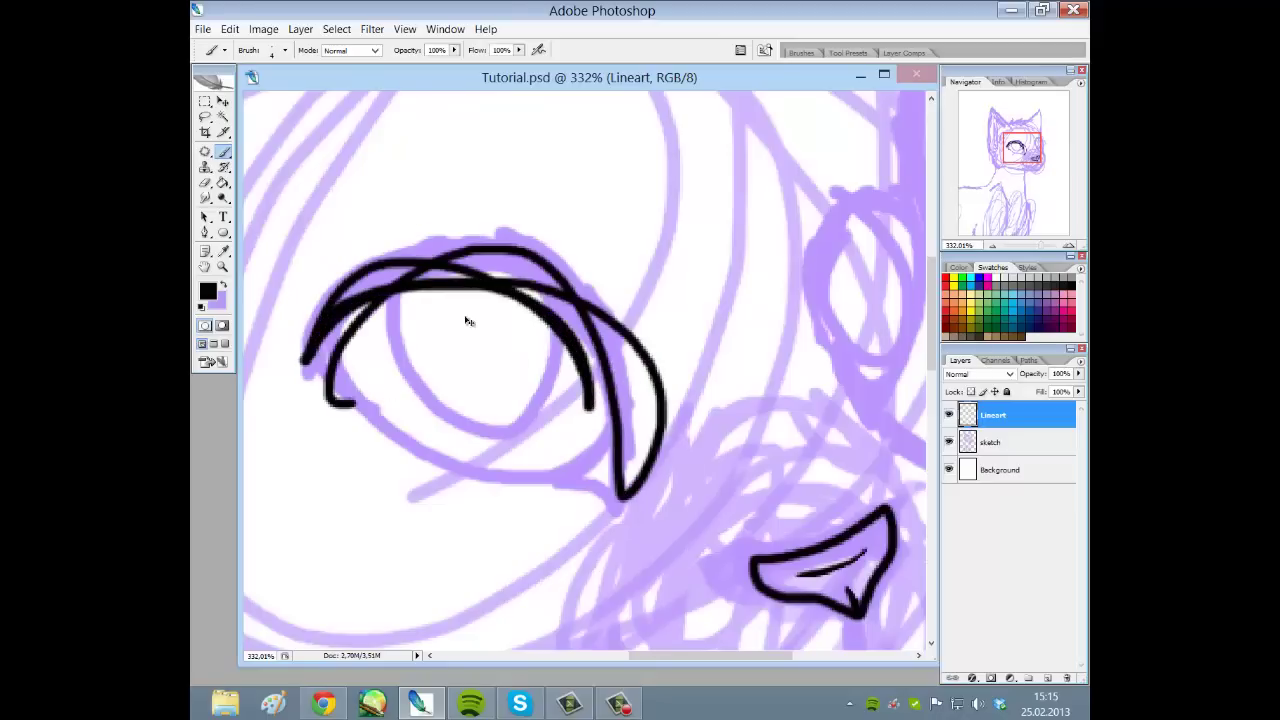
{"action": "key", "text": "ctrl+alt+z"}
{"action": "key", "text": "ctrl+alt+z"}
{"action": "mouse_move", "coordinate": [297, 383]}
{"action": "left_mouse_down"}
{"action": "mouse_move", "coordinate": [575, 312]}
{"action": "mouse_move", "coordinate": [588, 485]}
{"action": "left_mouse_up"}
{"action": "mouse_move", "coordinate": [542, 325]}
{"action": "left_mouse_down"}
{"action": "mouse_move", "coordinate": [580, 490]}
{"action": "mouse_move", "coordinate": [262, 398]}
{"action": "left_mouse_up"}
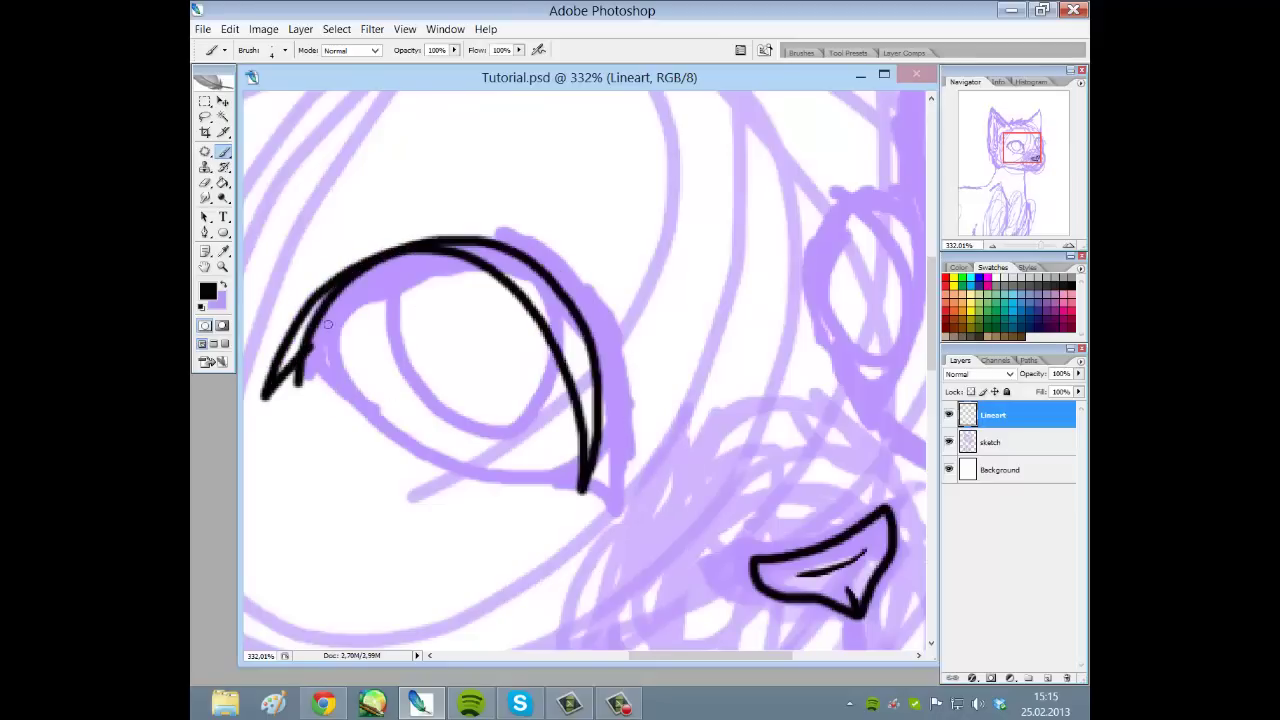
{"action": "mouse_move", "coordinate": [305, 355]}
{"action": "left_mouse_down"}
{"action": "mouse_move", "coordinate": [572, 476]}
{"action": "mouse_move", "coordinate": [314, 334]}
{"action": "mouse_move", "coordinate": [280, 410]}
{"action": "left_mouse_up"}
{"action": "mouse_move", "coordinate": [300, 372]}
{"action": "left_mouse_down"}
{"action": "mouse_move", "coordinate": [573, 474]}
{"action": "mouse_move", "coordinate": [450, 230]}
{"action": "mouse_move", "coordinate": [325, 325]}
{"action": "left_mouse_up"}
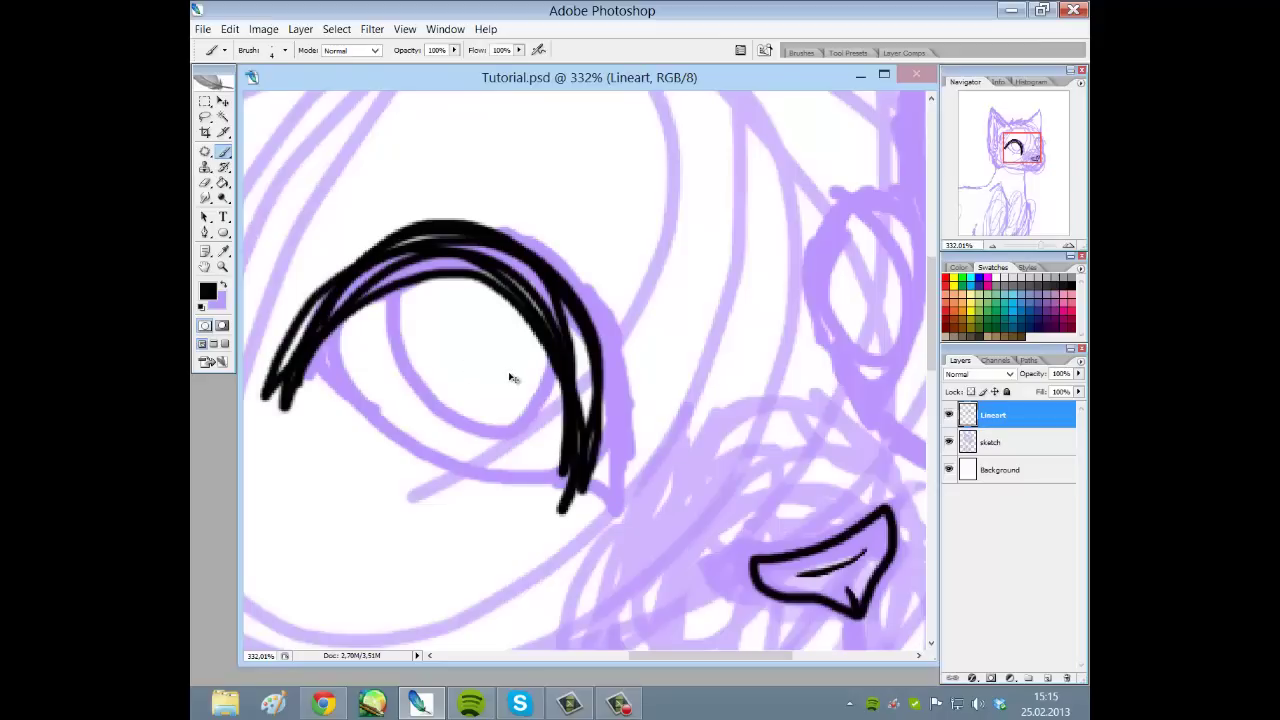
{"action": "key", "text": "ctrl+alt+z"}
{"action": "key", "text": "ctrl+alt+z"}
{"action": "key", "text": "ctrl+alt+z"}
{"action": "key", "text": "ctrl+alt+z"}
{"action": "key", "text": "ctrl+alt+z"}
{"action": "key", "text": "ctrl+alt+z"}
{"action": "key", "text": "ctrl+alt+z"}
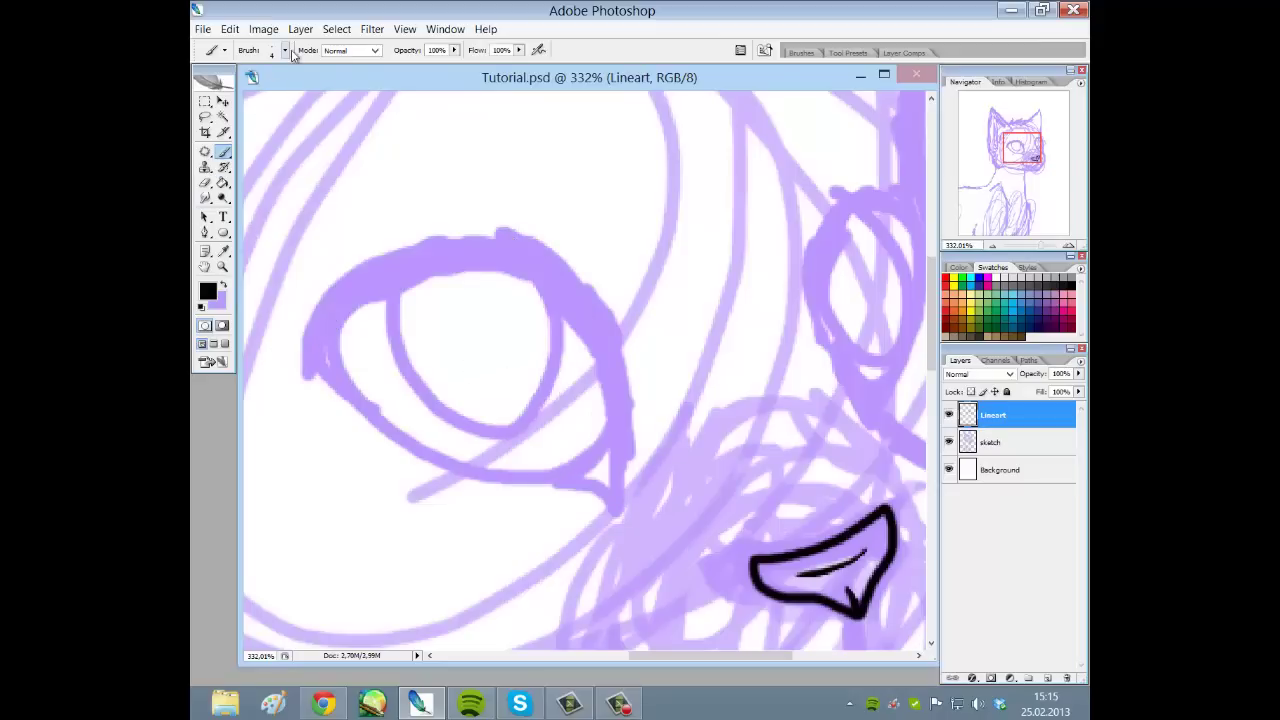
Try a 9 px brush along the eye's left edge, undoing the strokes
{"action": "left_click", "coordinate": [285, 50]}
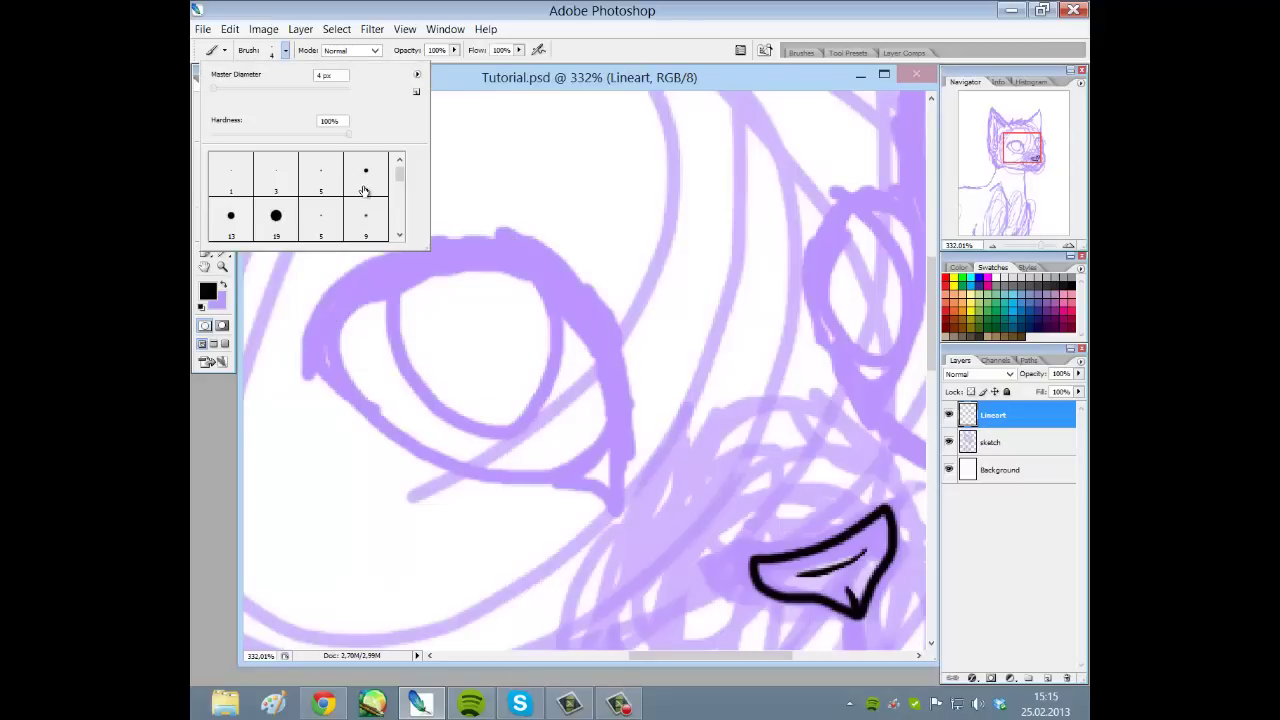
{"action": "key", "text": "Tab"}
{"action": "mouse_move", "coordinate": [314, 368]}
{"action": "left_mouse_down"}
{"action": "mouse_move", "coordinate": [375, 281]}
{"action": "mouse_move", "coordinate": [440, 261]}
{"action": "mouse_move", "coordinate": [507, 262]}
{"action": "mouse_move", "coordinate": [578, 303]}
{"action": "mouse_move", "coordinate": [597, 343]}
{"action": "mouse_move", "coordinate": [612, 509]}
{"action": "mouse_move", "coordinate": [616, 430]}
{"action": "mouse_move", "coordinate": [593, 317]}
{"action": "mouse_move", "coordinate": [539, 266]}
{"action": "mouse_move", "coordinate": [430, 249]}
{"action": "mouse_move", "coordinate": [385, 258]}
{"action": "mouse_move", "coordinate": [324, 306]}
{"action": "mouse_move", "coordinate": [313, 359]}
{"action": "mouse_move", "coordinate": [378, 279]}
{"action": "mouse_move", "coordinate": [484, 248]}
{"action": "mouse_move", "coordinate": [516, 255]}
{"action": "mouse_move", "coordinate": [547, 275]}
{"action": "mouse_move", "coordinate": [595, 348]}
{"action": "mouse_move", "coordinate": [618, 515]}
{"action": "left_mouse_up"}
{"action": "key", "text": "ctrl+z"}
{"action": "key", "text": "Tab"}
{"action": "key", "text": "ctrl+z"}
{"action": "key", "text": "Tab"}
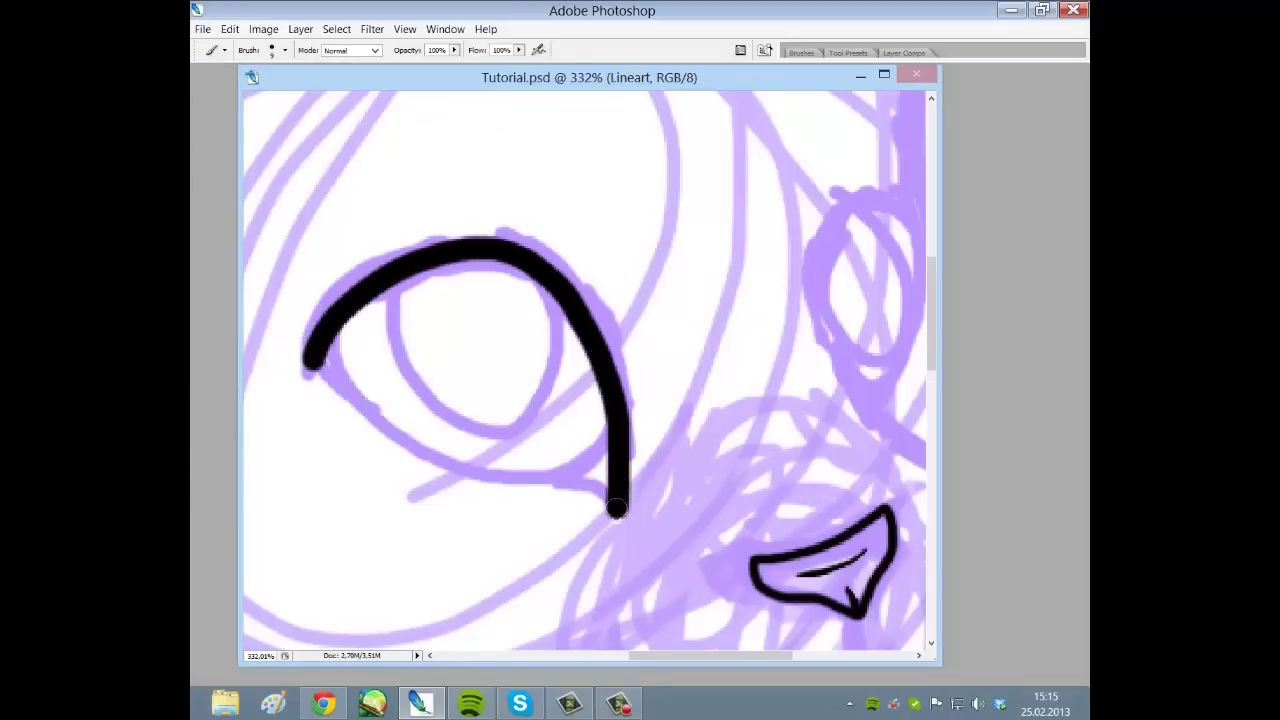
{"action": "key", "text": "Tab"}
Ink the eye's lower edge with the 5 px tip, then touch up its lower-right corner
{"action": "left_click", "coordinate": [285, 50]}
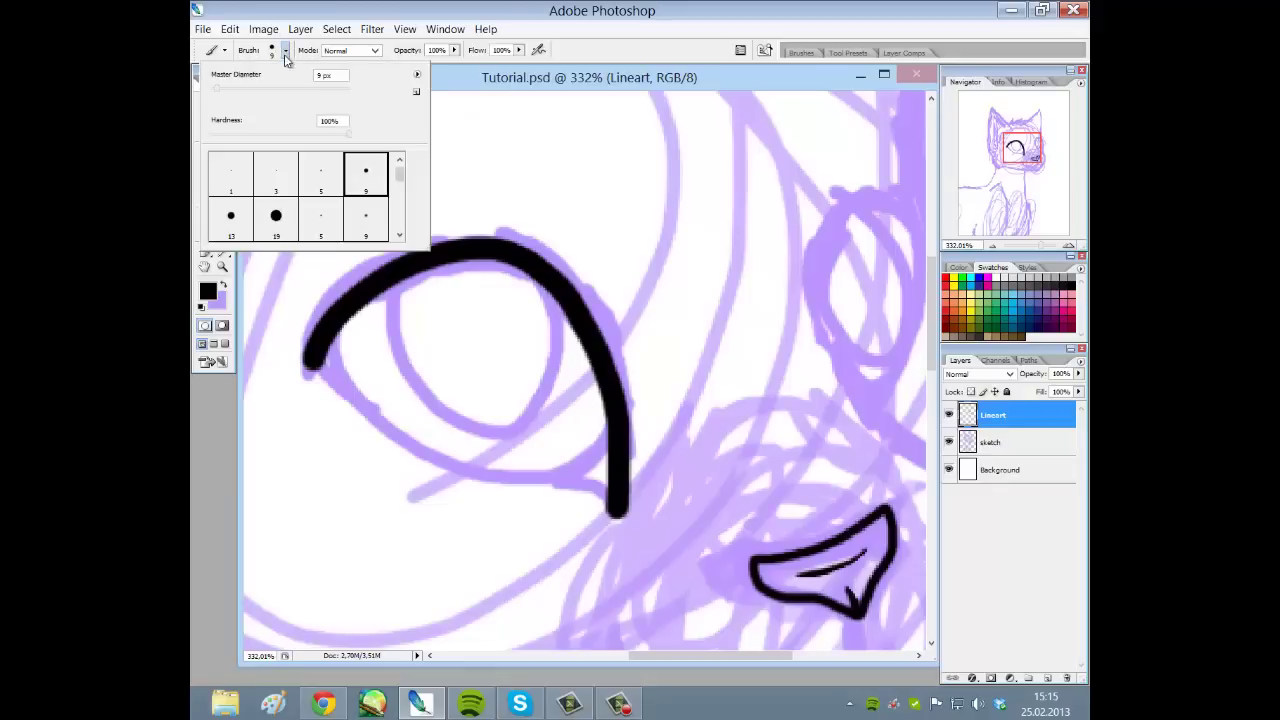
{"action": "left_click", "coordinate": [325, 183]}
{"action": "key", "text": "Tab"}
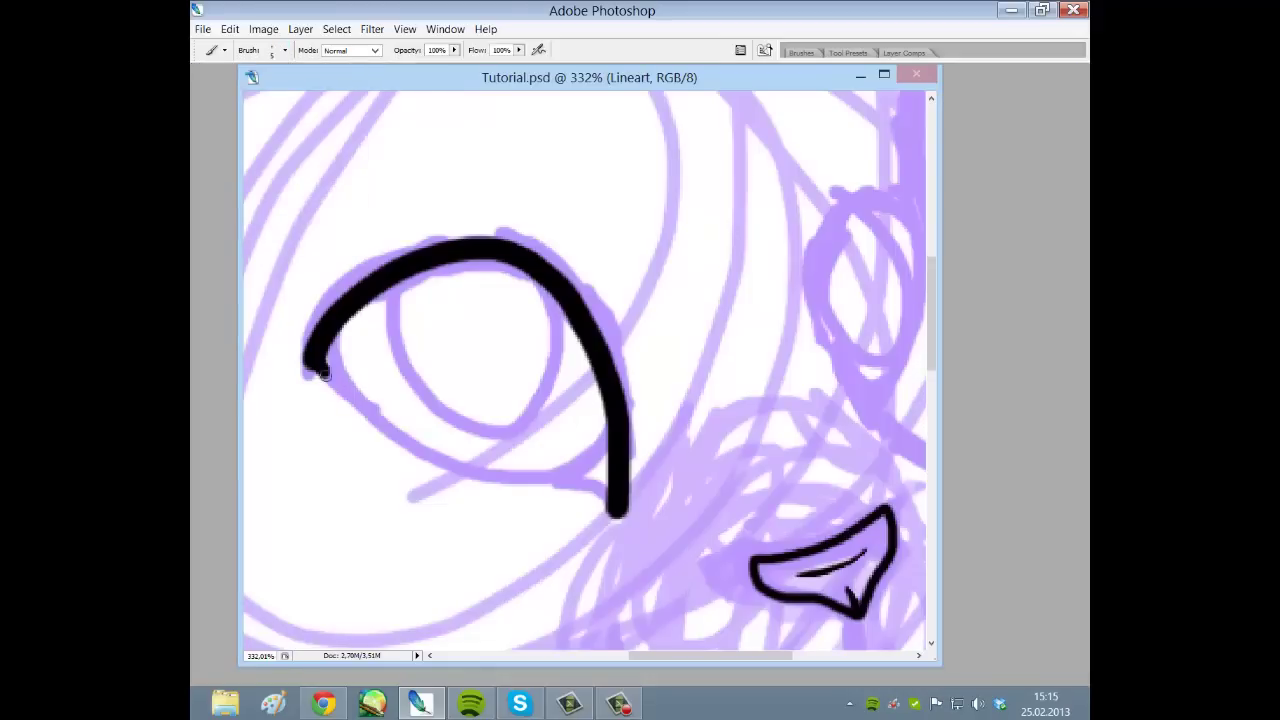
{"action": "mouse_move", "coordinate": [310, 372]}
{"action": "left_mouse_down"}
{"action": "mouse_move", "coordinate": [464, 469]}
{"action": "mouse_move", "coordinate": [613, 507]}
{"action": "left_mouse_up"}
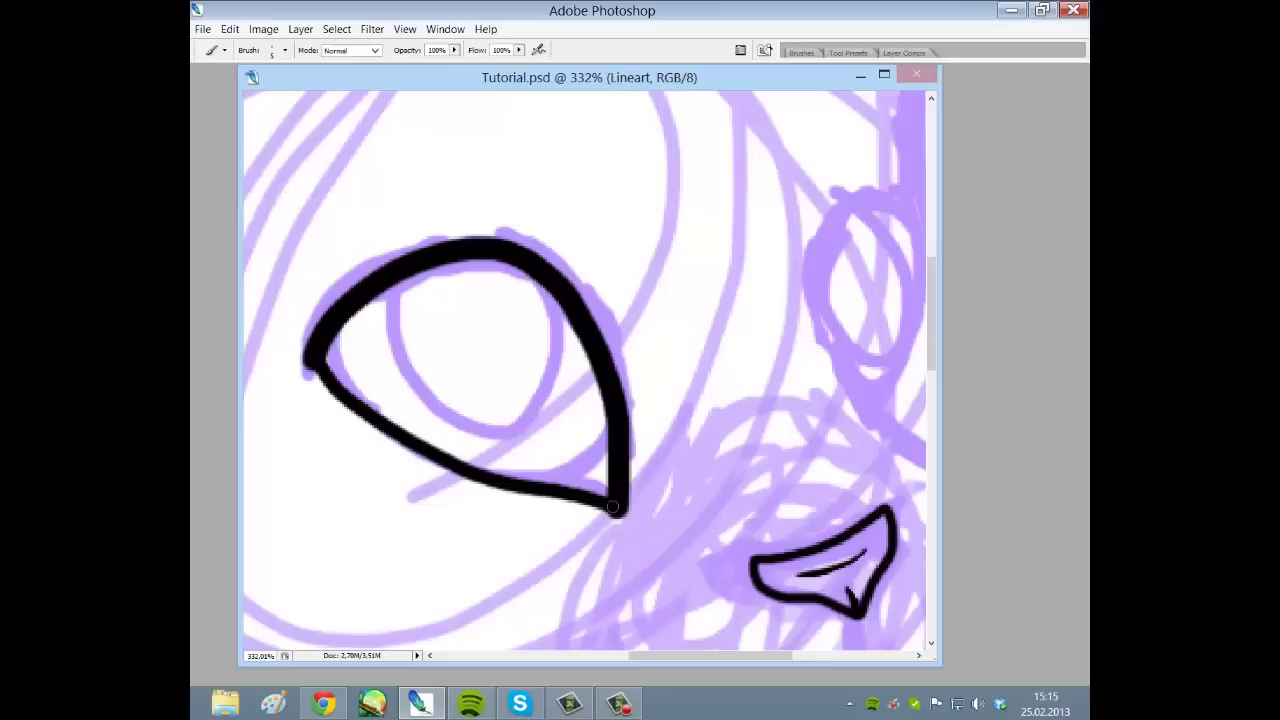
{"action": "key", "text": "Tab"}
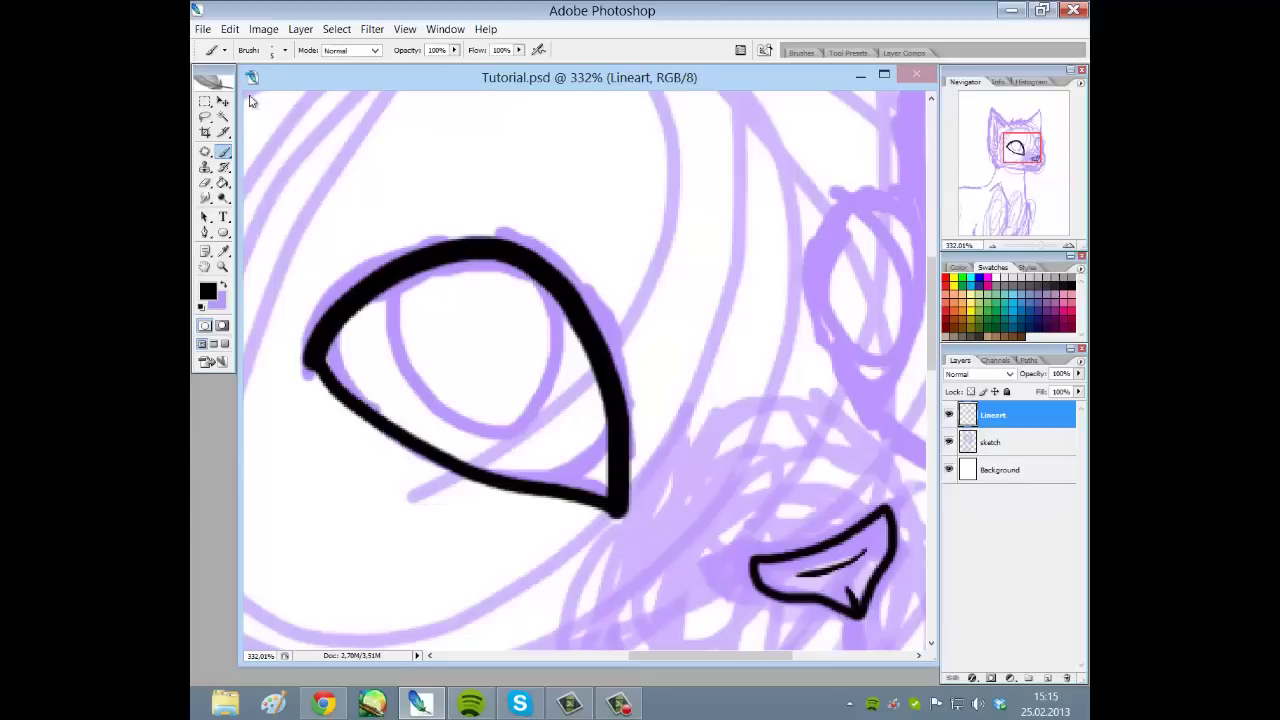
{"action": "left_click", "coordinate": [285, 50]}
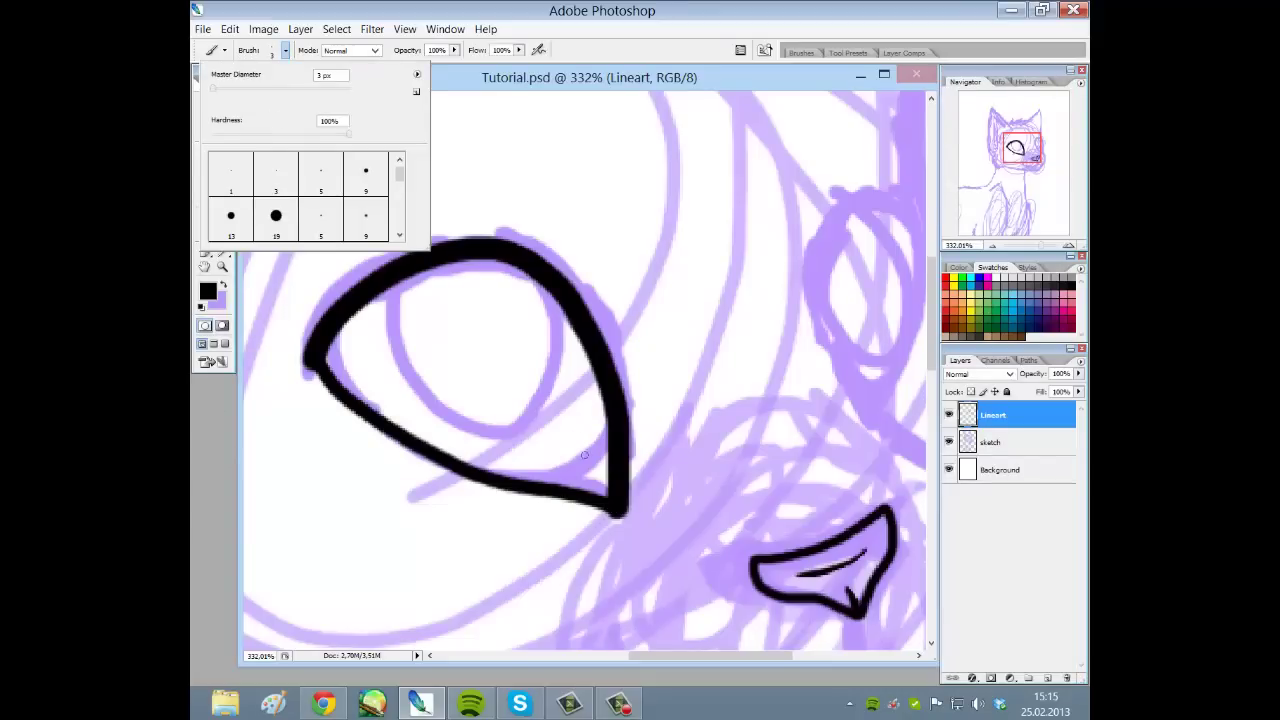
{"action": "key", "text": "Tab"}
{"action": "left_click_drag", "start_coordinate": [577, 492], "coordinate": [601, 468]}
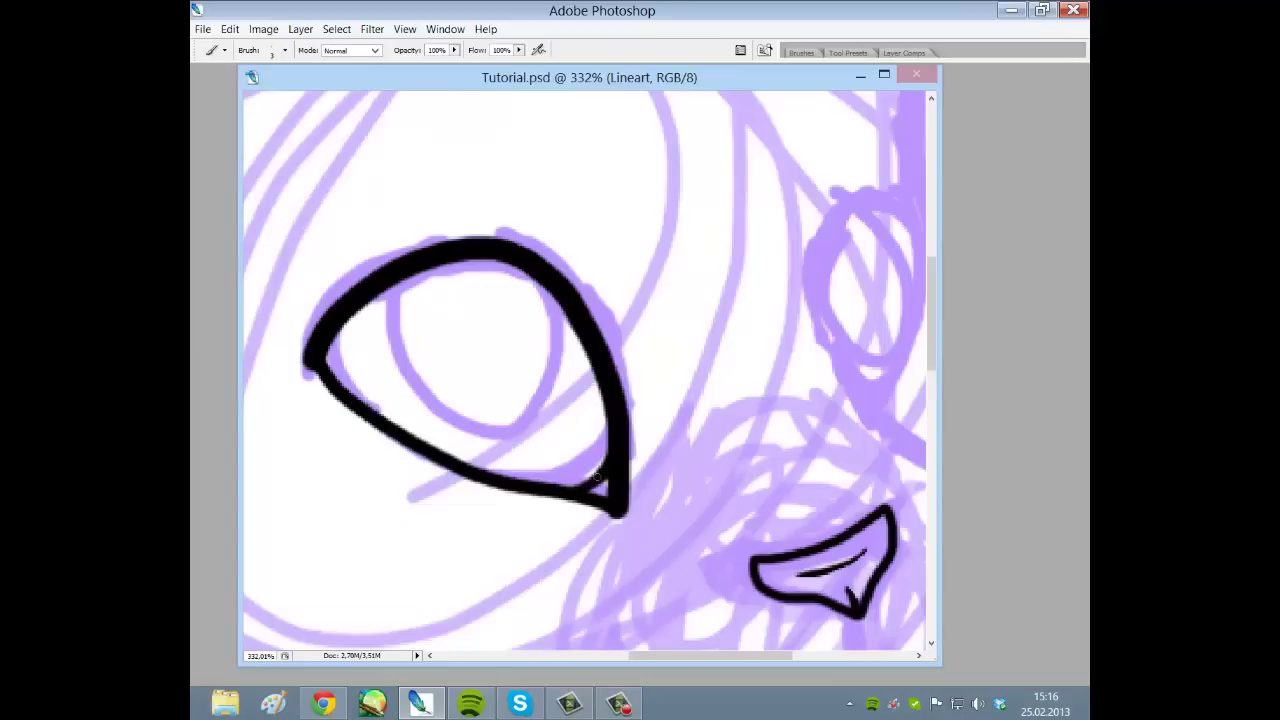
Erase the left and right tips of the black eye outline to taper them
{"action": "key", "text": "Tab"}
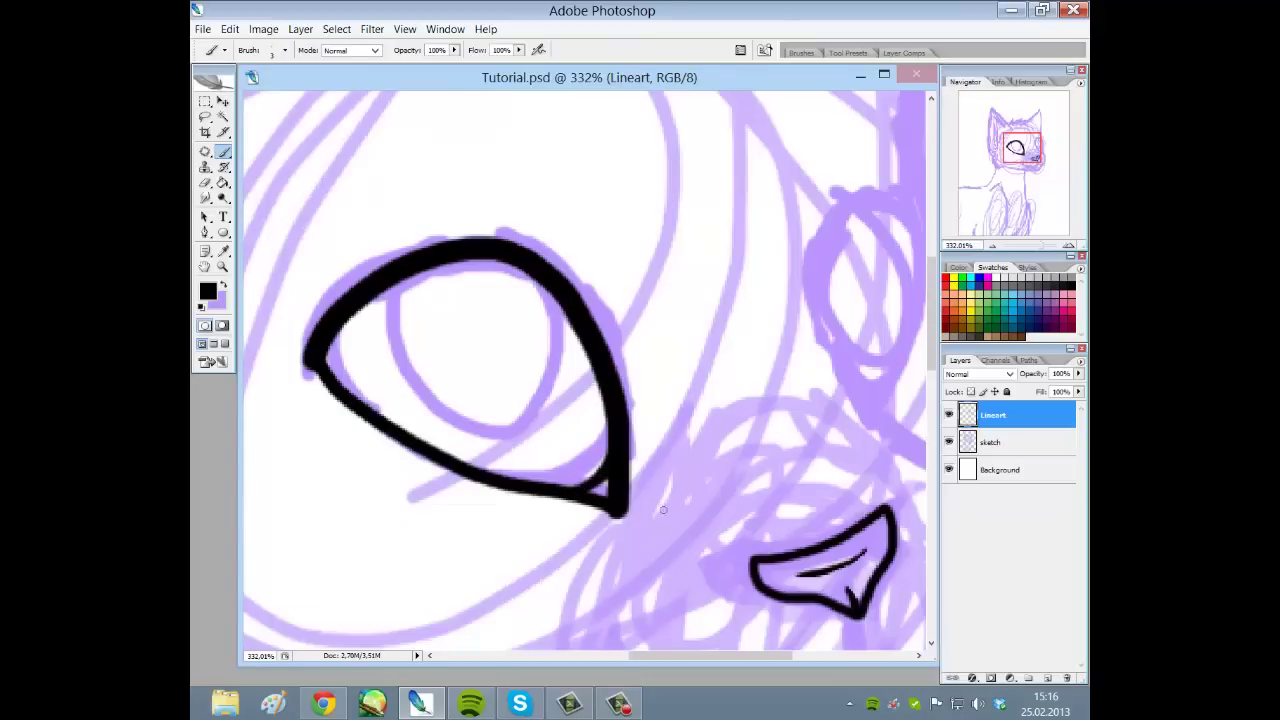
{"action": "left_click", "coordinate": [205, 183]}
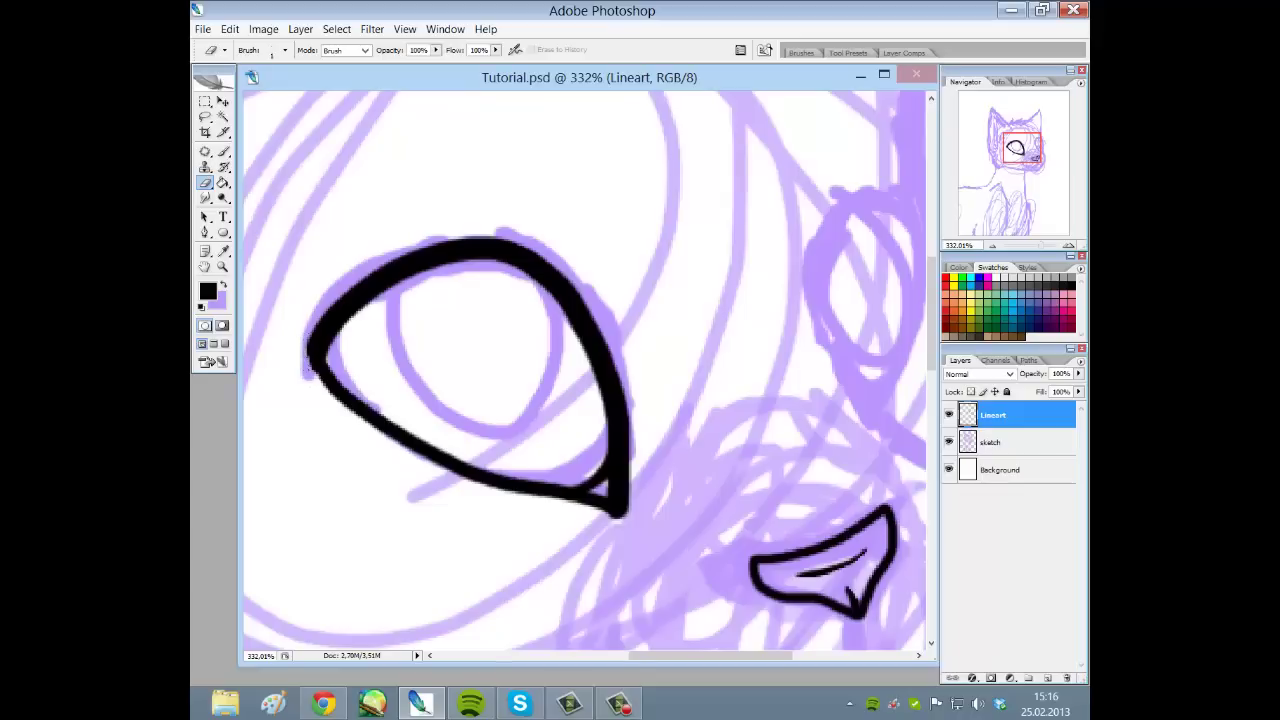
{"action": "mouse_move", "coordinate": [306, 345]}
{"action": "left_mouse_down"}
{"action": "mouse_move", "coordinate": [312, 362]}
{"action": "mouse_move", "coordinate": [311, 329]}
{"action": "left_mouse_up"}
{"action": "left_click_drag", "start_coordinate": [617, 517], "coordinate": [630, 410]}
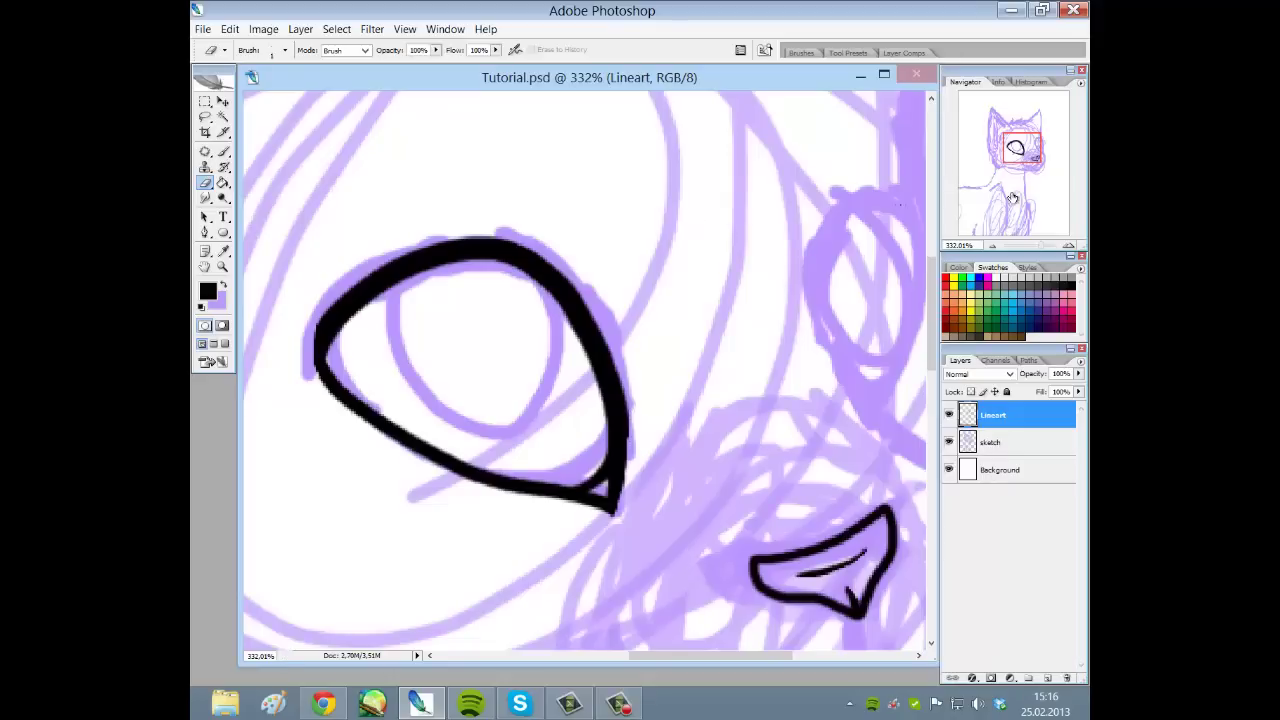
Zoom out to about 149% and center the view on the cat's head
{"action": "left_click", "coordinate": [1040, 247]}
{"action": "left_click_drag", "start_coordinate": [1038, 248], "coordinate": [1037, 250]}
{"action": "left_click_drag", "start_coordinate": [1005, 152], "coordinate": [997, 145]}
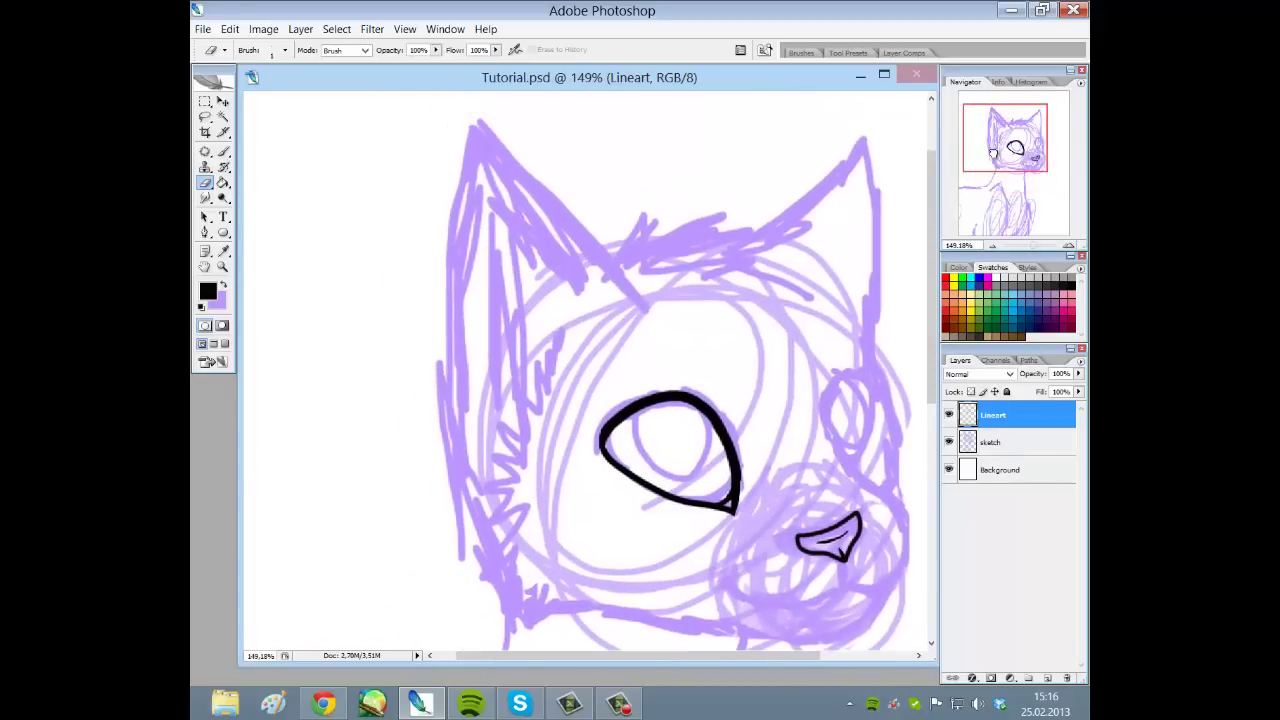
Switch back to the Brush with a 4 px diameter for inking
{"action": "left_click", "coordinate": [223, 151]}
{"action": "left_click", "coordinate": [285, 50]}
{"action": "left_click", "coordinate": [325, 77]}
{"action": "key", "text": "BackSpace"}
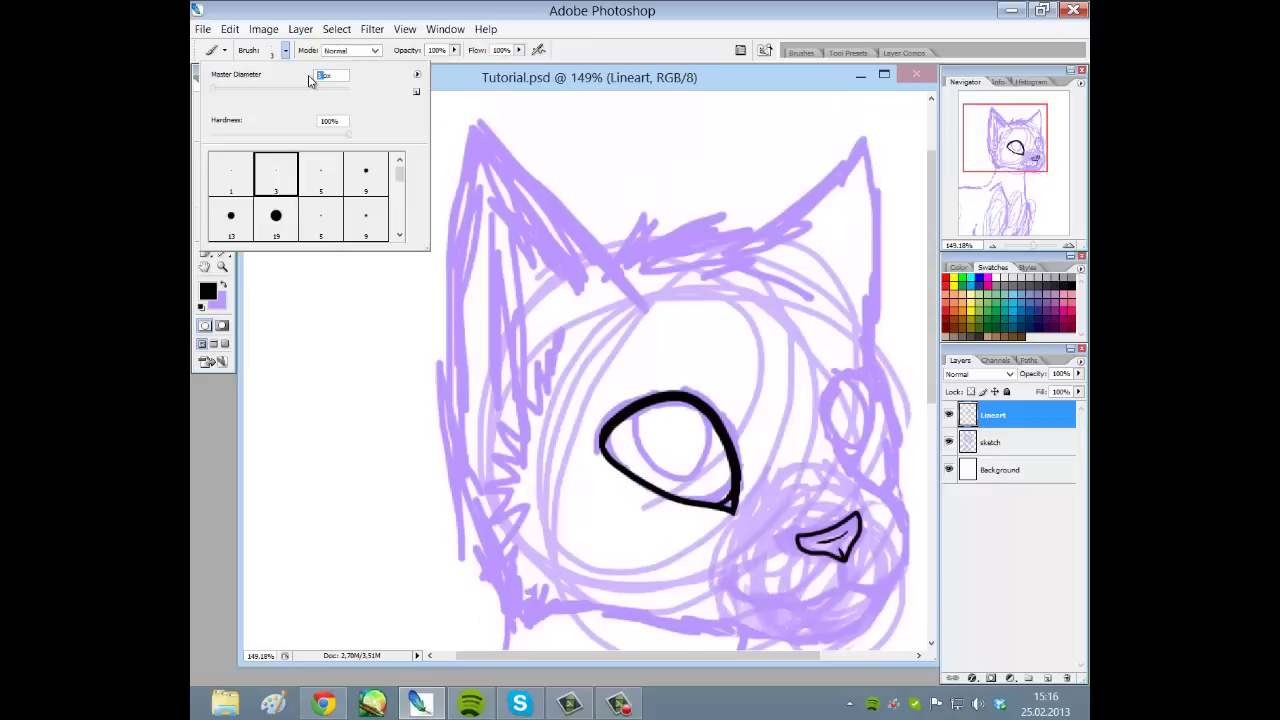
{"action": "key", "text": "Tab"}
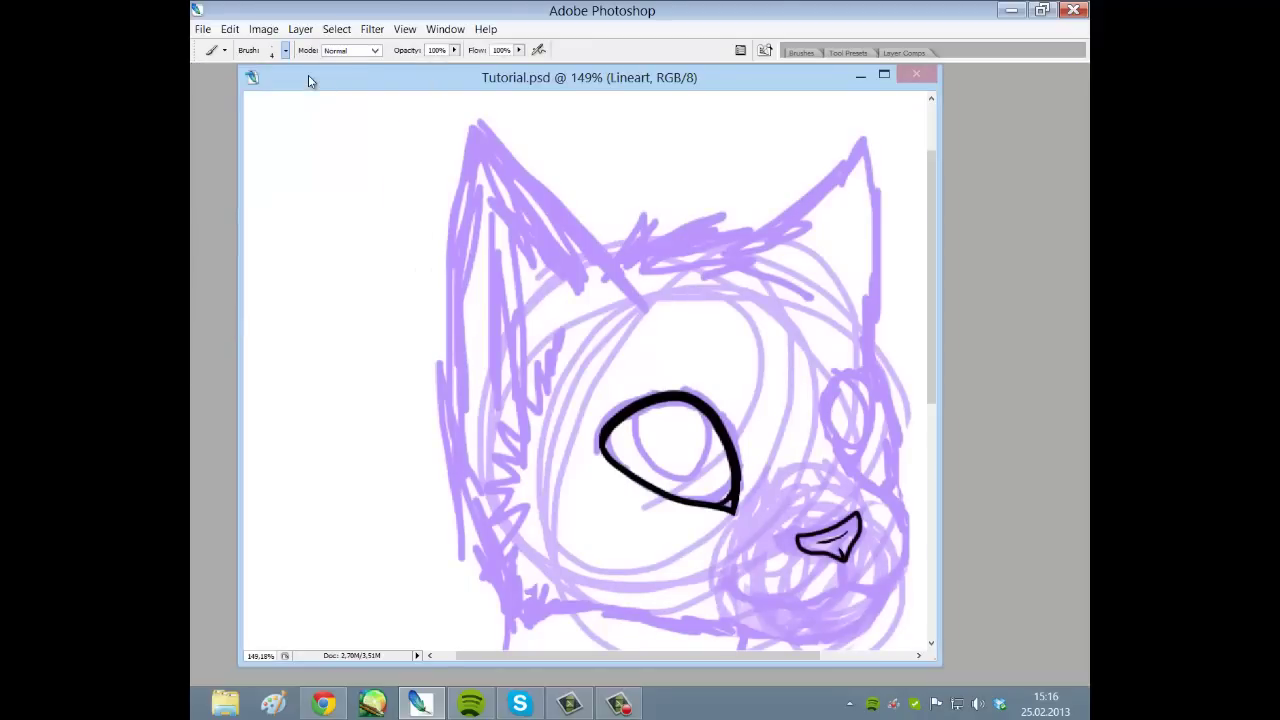
{"action": "key", "text": "Tab"}
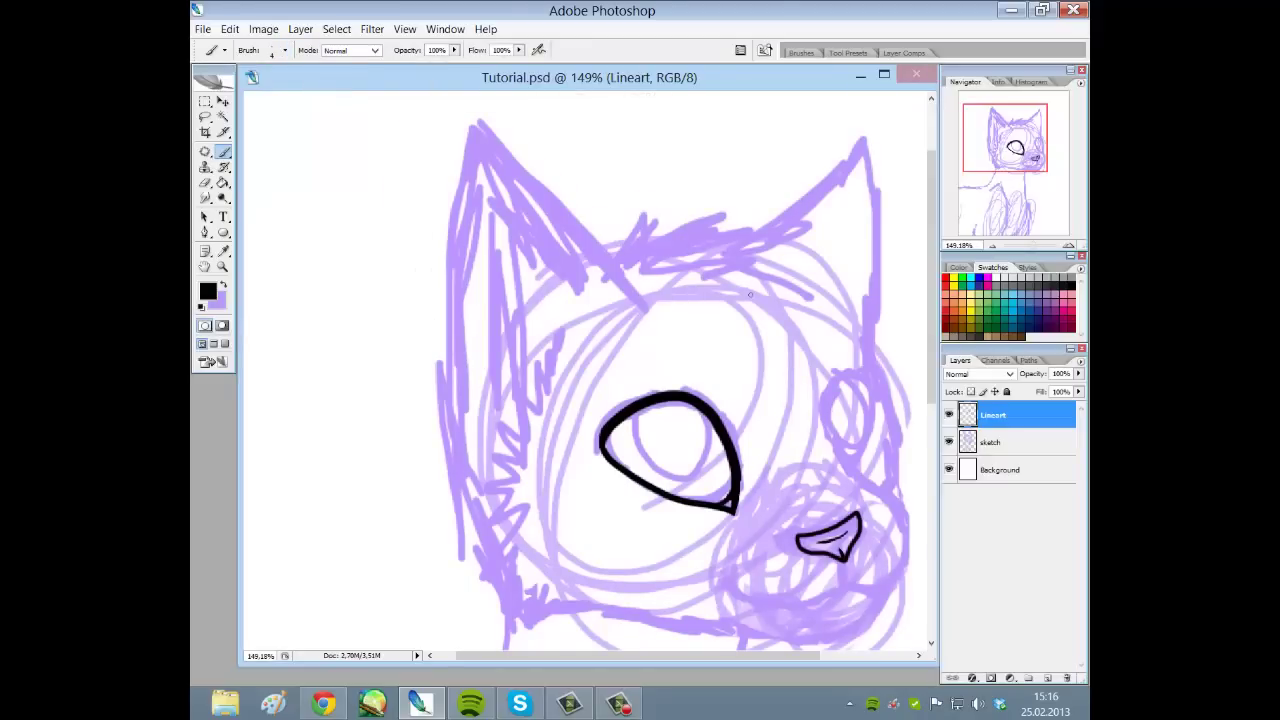
{"action": "scroll", "coordinate": [530, 318], "scroll_direction": "down", "scroll_amount": 2}
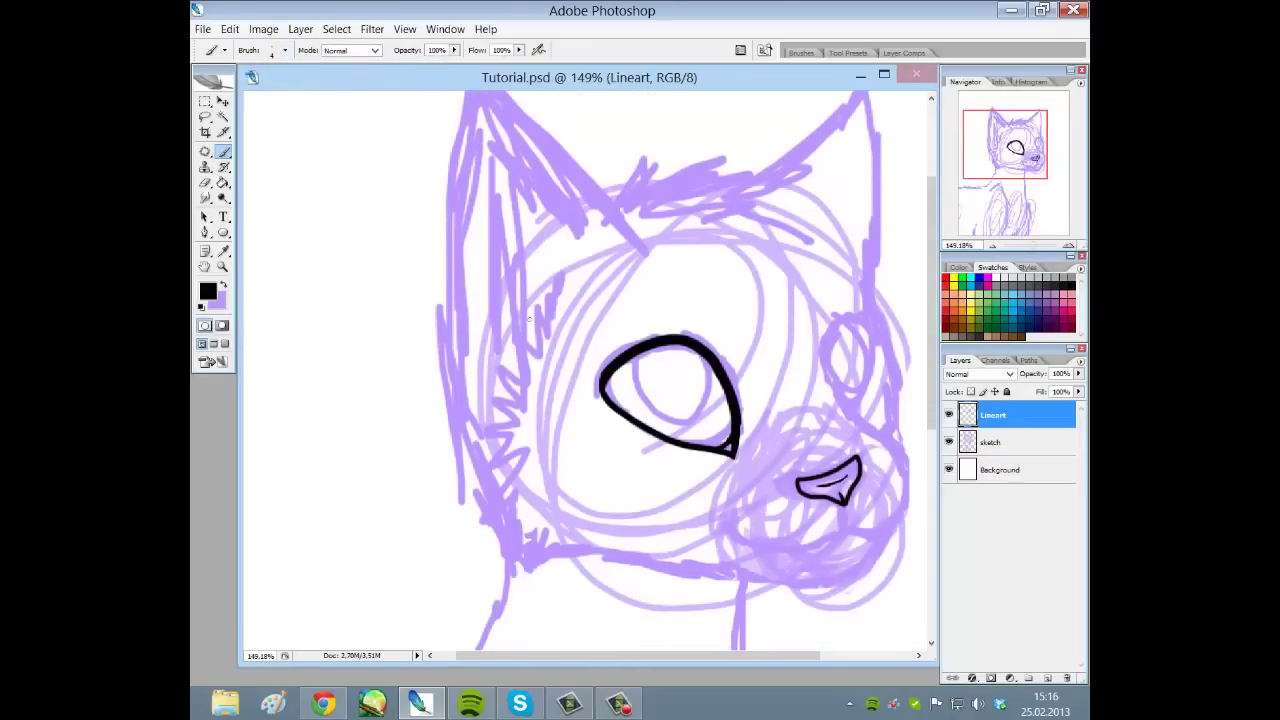
{"action": "scroll", "coordinate": [533, 313], "scroll_direction": "down", "scroll_amount": 2}
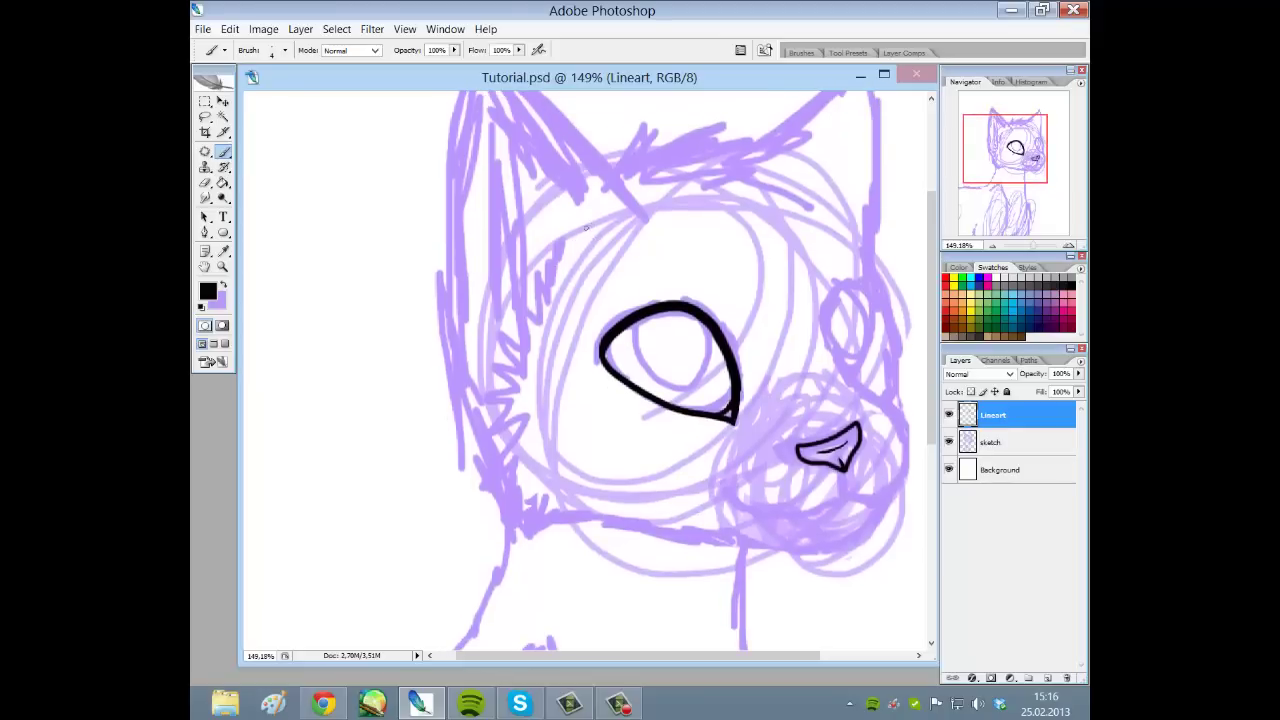
{"action": "key", "text": "Tab"}
Try zigzag fur strokes down the face's left side, then undo them
{"action": "mouse_move", "coordinate": [587, 228]}
{"action": "left_mouse_down"}
{"action": "mouse_move", "coordinate": [482, 330]}
{"action": "mouse_move", "coordinate": [550, 291]}
{"action": "mouse_move", "coordinate": [487, 354]}
{"action": "mouse_move", "coordinate": [473, 400]}
{"action": "mouse_move", "coordinate": [480, 486]}
{"action": "left_mouse_up"}
{"action": "mouse_move", "coordinate": [512, 408]}
{"action": "left_mouse_down"}
{"action": "mouse_move", "coordinate": [518, 516]}
{"action": "mouse_move", "coordinate": [533, 550]}
{"action": "left_mouse_up"}
{"action": "mouse_move", "coordinate": [533, 488]}
{"action": "left_mouse_down"}
{"action": "mouse_move", "coordinate": [591, 582]}
{"action": "mouse_move", "coordinate": [653, 519]}
{"action": "left_mouse_up"}
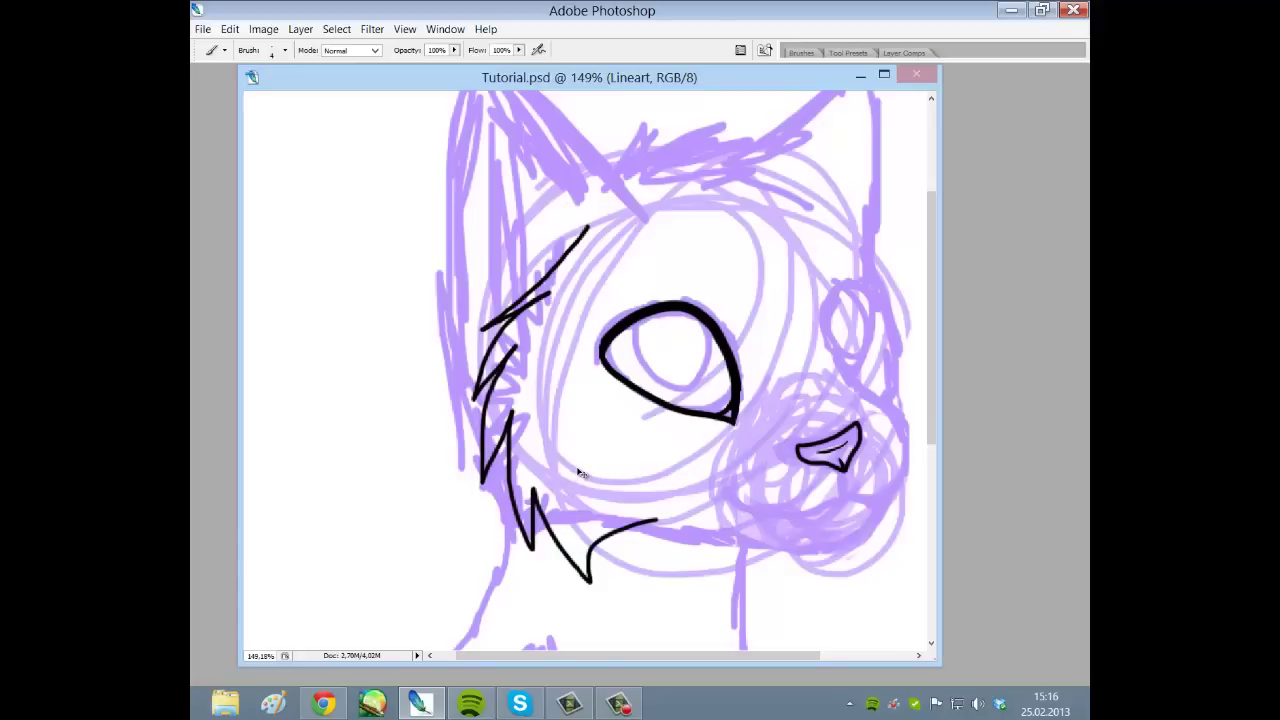
{"action": "key", "text": "ctrl+alt+z"}
{"action": "key", "text": "ctrl+alt+z"}
{"action": "key", "text": "ctrl+alt+z"}
{"action": "key", "text": "ctrl+alt+z"}
{"action": "key", "text": "ctrl+alt+z"}
{"action": "key", "text": "ctrl+alt+z"}
{"action": "key", "text": "Tab"}
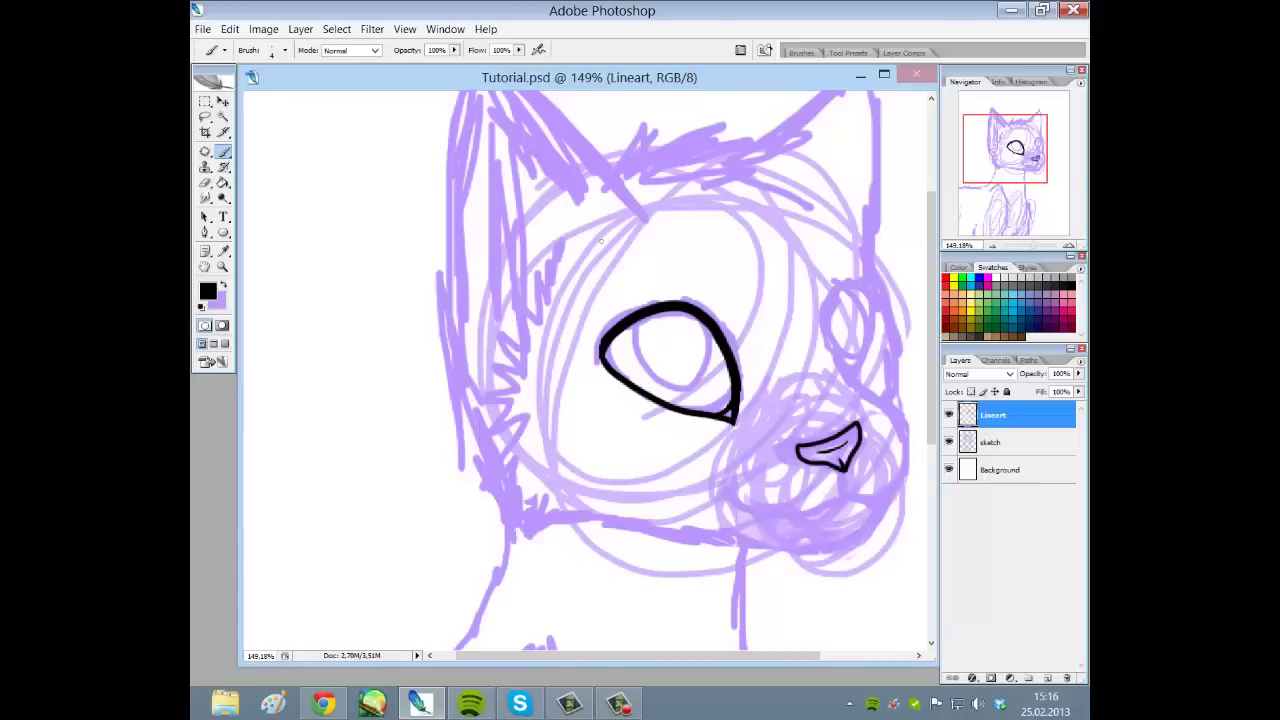
{"action": "key", "text": "Tab"}
{"action": "mouse_move", "coordinate": [606, 209]}
{"action": "left_mouse_down"}
{"action": "mouse_move", "coordinate": [538, 280]}
{"action": "mouse_move", "coordinate": [563, 275]}
{"action": "mouse_move", "coordinate": [475, 384]}
{"action": "mouse_move", "coordinate": [543, 330]}
{"action": "mouse_move", "coordinate": [490, 390]}
{"action": "mouse_move", "coordinate": [540, 404]}
{"action": "mouse_move", "coordinate": [509, 448]}
{"action": "mouse_move", "coordinate": [562, 475]}
{"action": "mouse_move", "coordinate": [463, 478]}
{"action": "mouse_move", "coordinate": [562, 503]}
{"action": "mouse_move", "coordinate": [514, 552]}
{"action": "mouse_move", "coordinate": [579, 522]}
{"action": "mouse_move", "coordinate": [574, 550]}
{"action": "mouse_move", "coordinate": [648, 519]}
{"action": "left_mouse_up"}
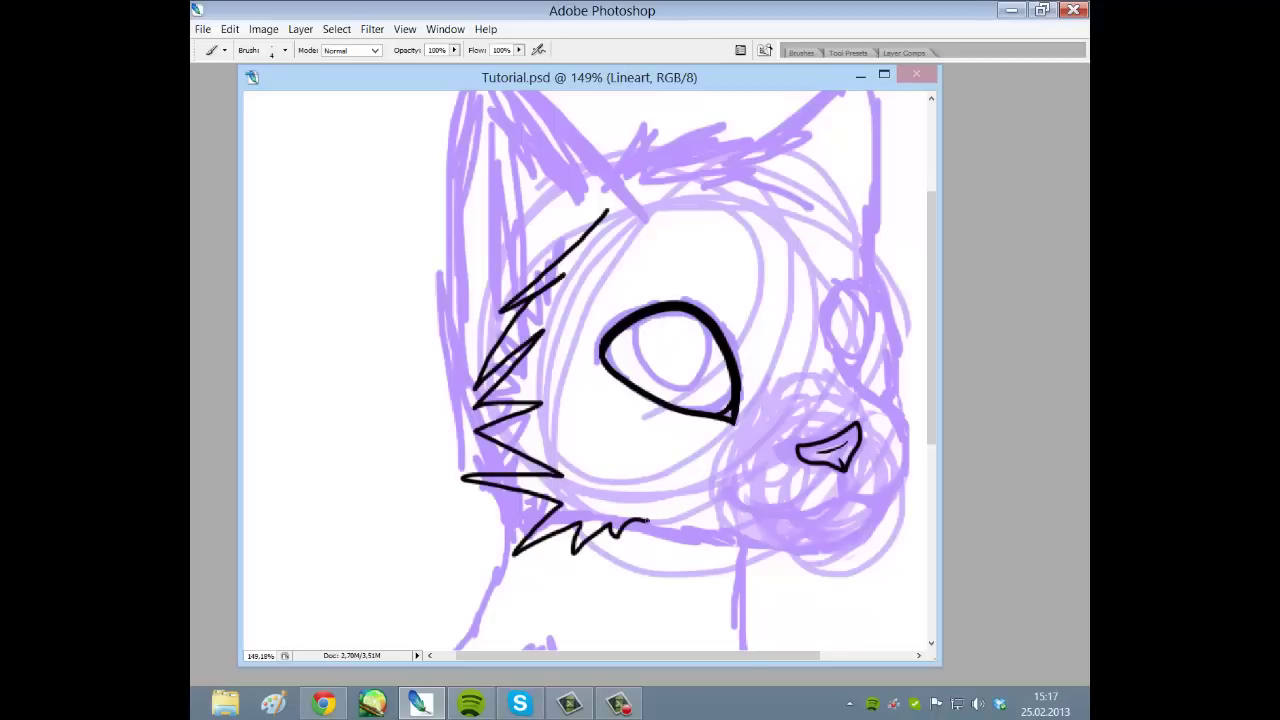
{"action": "key", "text": "ctrl+z"}
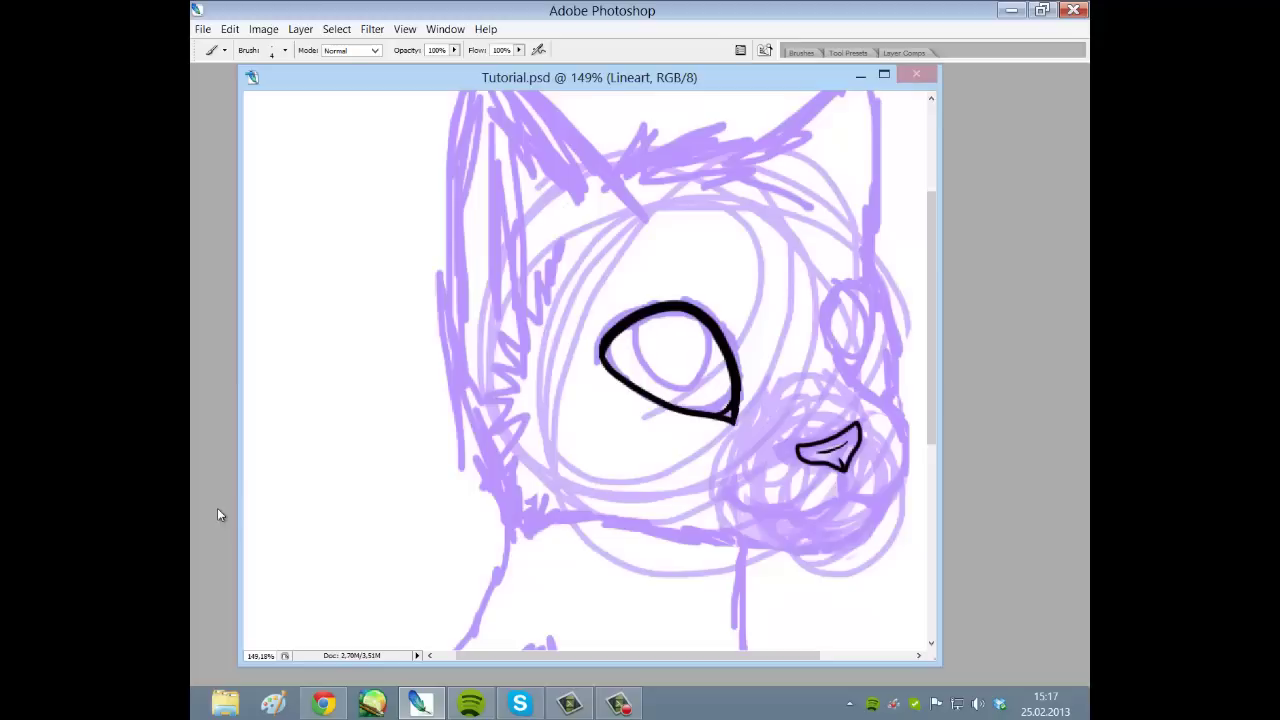
{"action": "key", "text": "Tab"}
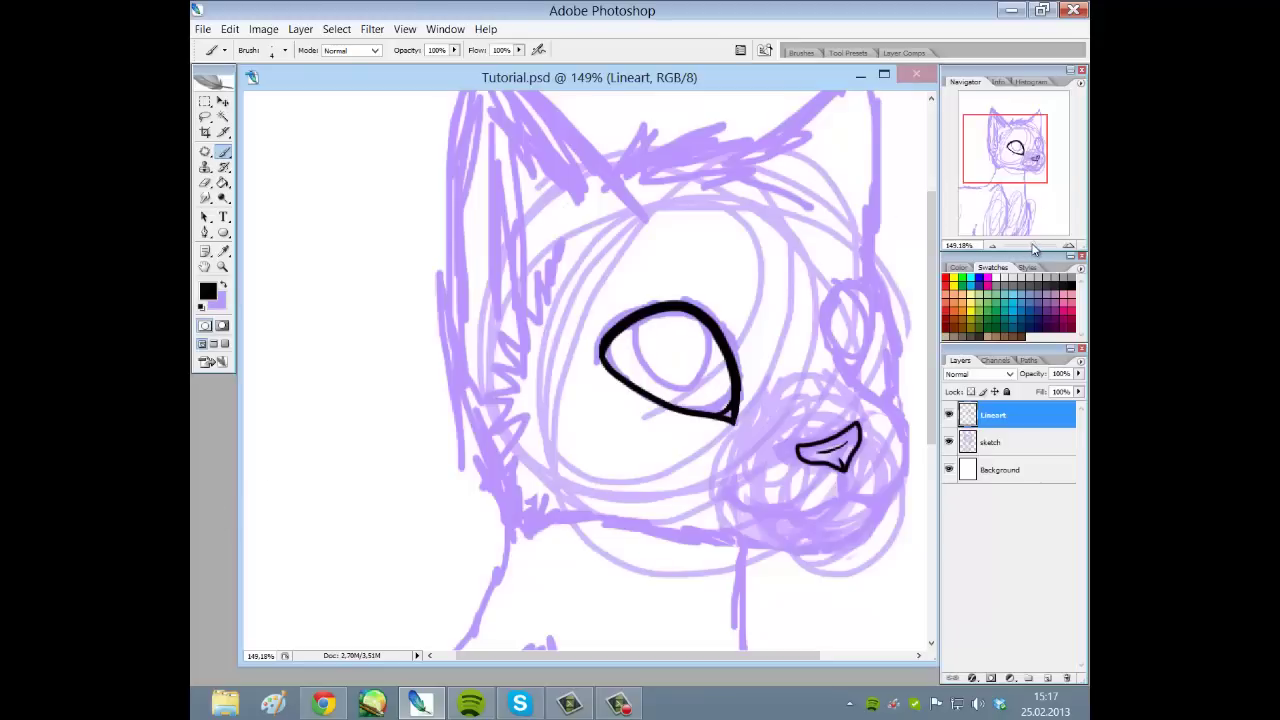
Zoom in on the face and ink trial cheek and jaw lines
{"action": "left_click_drag", "start_coordinate": [1034, 247], "coordinate": [1040, 247]}
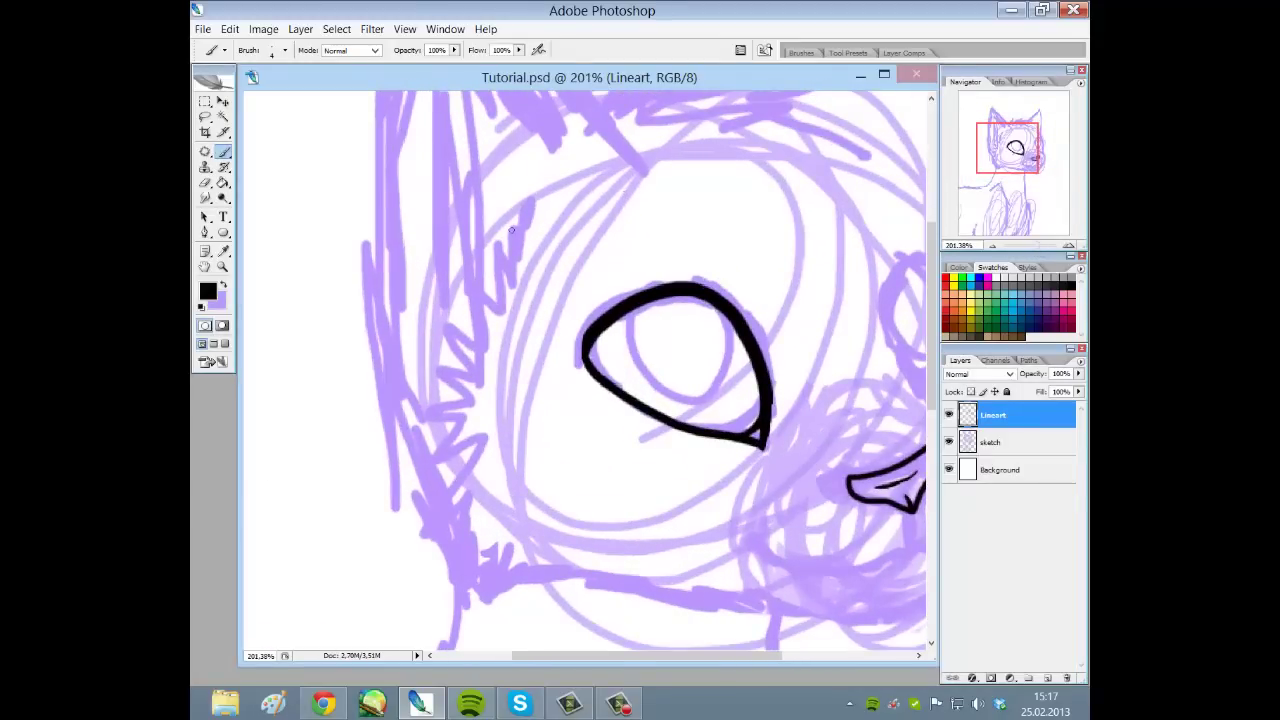
{"action": "scroll", "coordinate": [512, 230], "scroll_direction": "down", "scroll_amount": 3}
{"action": "left_click_drag", "start_coordinate": [1006, 158], "coordinate": [1028, 166]}
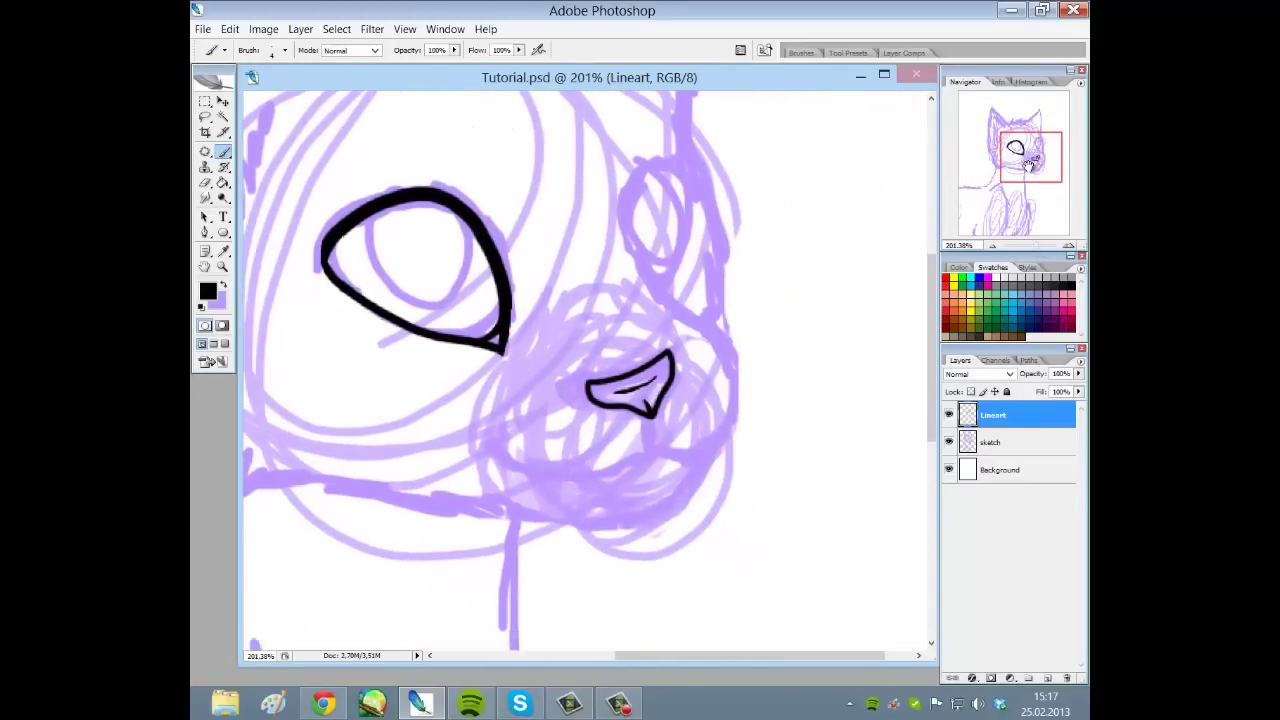
{"action": "mouse_move", "coordinate": [643, 268]}
{"action": "left_mouse_down"}
{"action": "mouse_move", "coordinate": [706, 330]}
{"action": "mouse_move", "coordinate": [736, 396]}
{"action": "mouse_move", "coordinate": [662, 512]}
{"action": "mouse_move", "coordinate": [530, 521]}
{"action": "left_mouse_up"}
{"action": "left_click_drag", "start_coordinate": [1015, 176], "coordinate": [994, 180]}
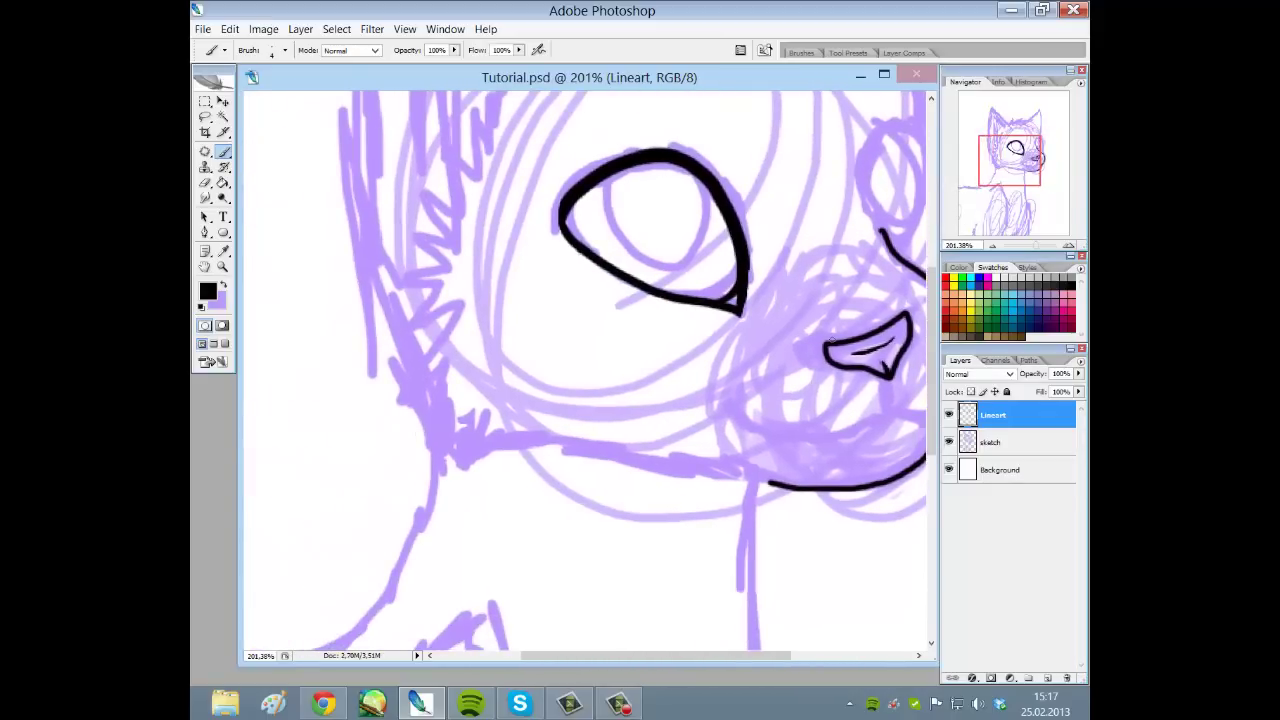
{"action": "mouse_move", "coordinate": [770, 485]}
{"action": "left_mouse_down"}
{"action": "mouse_move", "coordinate": [632, 455]}
{"action": "mouse_move", "coordinate": [472, 476]}
{"action": "mouse_move", "coordinate": [490, 426]}
{"action": "mouse_move", "coordinate": [530, 406]}
{"action": "mouse_move", "coordinate": [508, 457]}
{"action": "mouse_move", "coordinate": [470, 441]}
{"action": "mouse_move", "coordinate": [487, 440]}
{"action": "left_mouse_up"}
{"action": "scroll", "coordinate": [484, 426], "scroll_direction": "up", "scroll_amount": 1}
{"action": "scroll", "coordinate": [484, 427], "scroll_direction": "up", "scroll_amount": 2}
Try spiky fur strokes and inner cheek curves, undoing the curves
{"action": "mouse_move", "coordinate": [462, 408]}
{"action": "left_mouse_down"}
{"action": "mouse_move", "coordinate": [378, 393]}
{"action": "mouse_move", "coordinate": [462, 408]}
{"action": "mouse_move", "coordinate": [410, 298]}
{"action": "mouse_move", "coordinate": [452, 352]}
{"action": "left_mouse_up"}
{"action": "mouse_move", "coordinate": [436, 323]}
{"action": "left_mouse_down"}
{"action": "mouse_move", "coordinate": [425, 289]}
{"action": "mouse_move", "coordinate": [460, 306]}
{"action": "mouse_move", "coordinate": [512, 143]}
{"action": "left_mouse_up"}
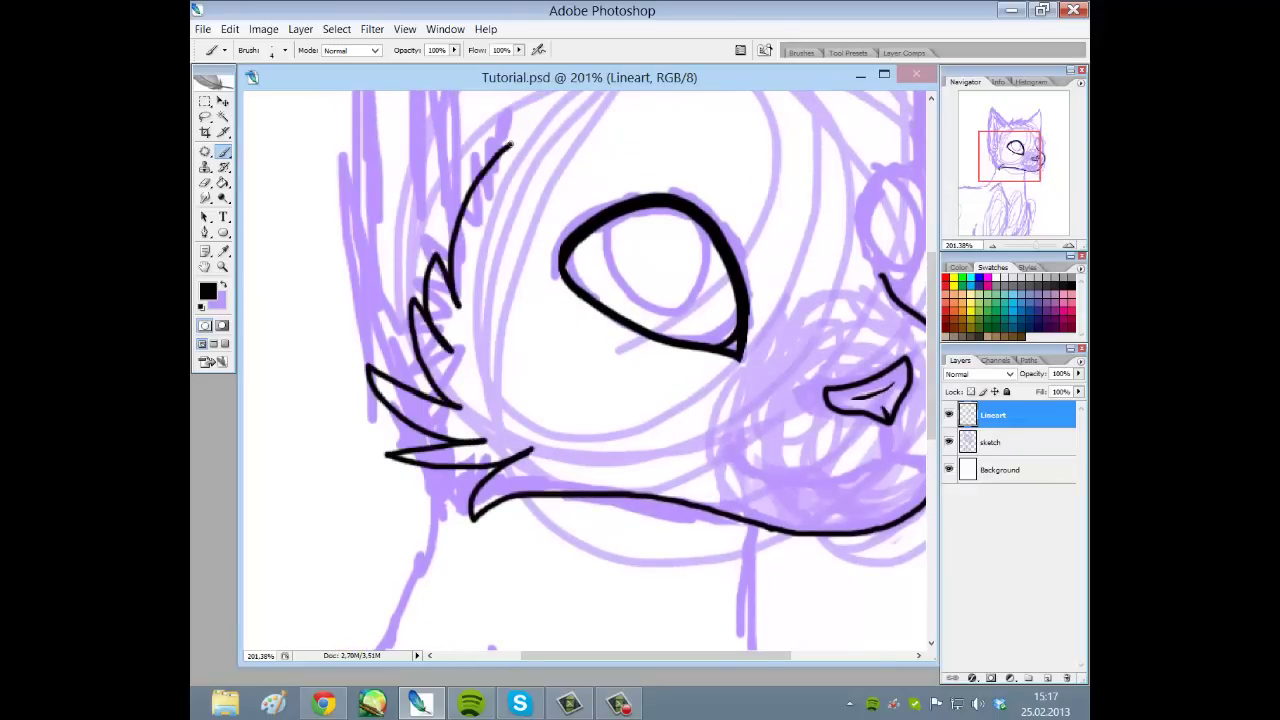
{"action": "mouse_move", "coordinate": [512, 318]}
{"action": "left_mouse_down"}
{"action": "mouse_move", "coordinate": [493, 375]}
{"action": "mouse_move", "coordinate": [588, 455]}
{"action": "left_mouse_up"}
{"action": "mouse_move", "coordinate": [520, 405]}
{"action": "left_mouse_down"}
{"action": "mouse_move", "coordinate": [604, 460]}
{"action": "mouse_move", "coordinate": [487, 296]}
{"action": "mouse_move", "coordinate": [637, 458]}
{"action": "left_mouse_up"}
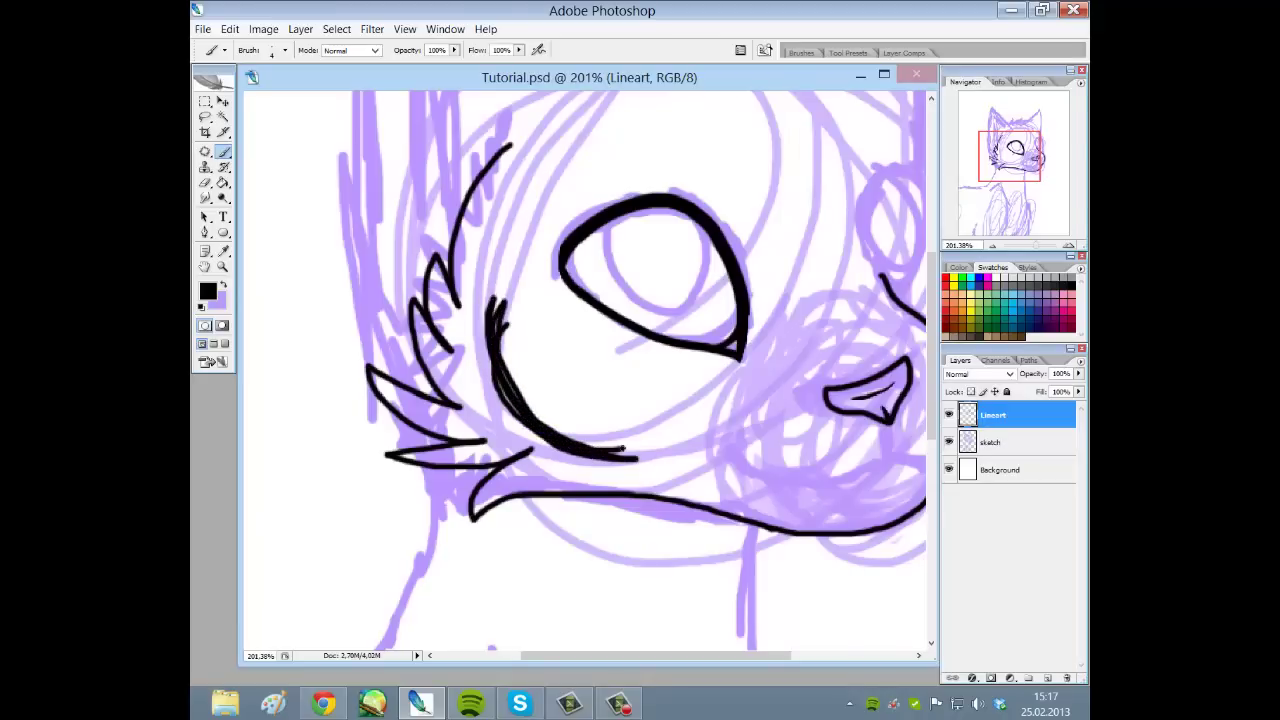
{"action": "key", "text": "ctrl+alt+z"}
{"action": "key", "text": "ctrl+alt+z"}
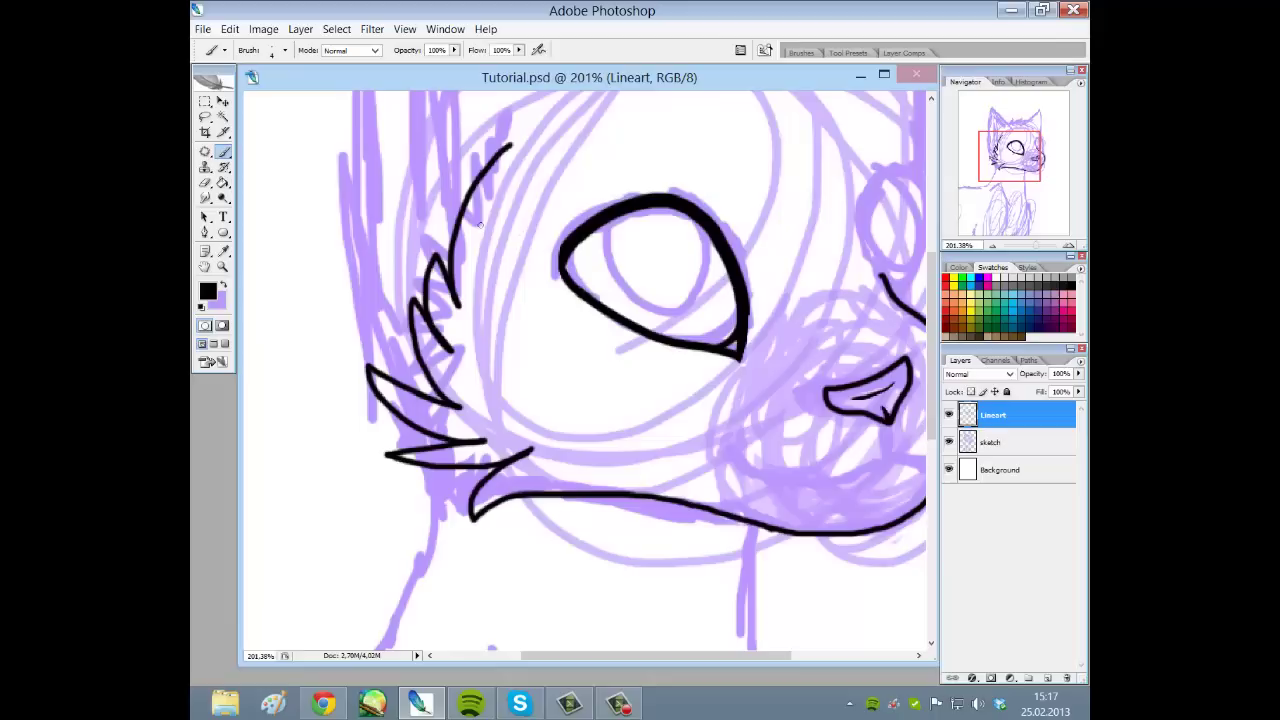
{"action": "mouse_move", "coordinate": [480, 225]}
{"action": "left_mouse_down"}
{"action": "mouse_move", "coordinate": [510, 370]}
{"action": "mouse_move", "coordinate": [656, 456]}
{"action": "mouse_move", "coordinate": [702, 465]}
{"action": "mouse_move", "coordinate": [517, 358]}
{"action": "mouse_move", "coordinate": [504, 268]}
{"action": "mouse_move", "coordinate": [485, 262]}
{"action": "mouse_move", "coordinate": [528, 438]}
{"action": "mouse_move", "coordinate": [595, 488]}
{"action": "mouse_move", "coordinate": [700, 497]}
{"action": "mouse_move", "coordinate": [455, 335]}
{"action": "left_mouse_up"}
{"action": "key", "text": "ctrl+alt+z"}
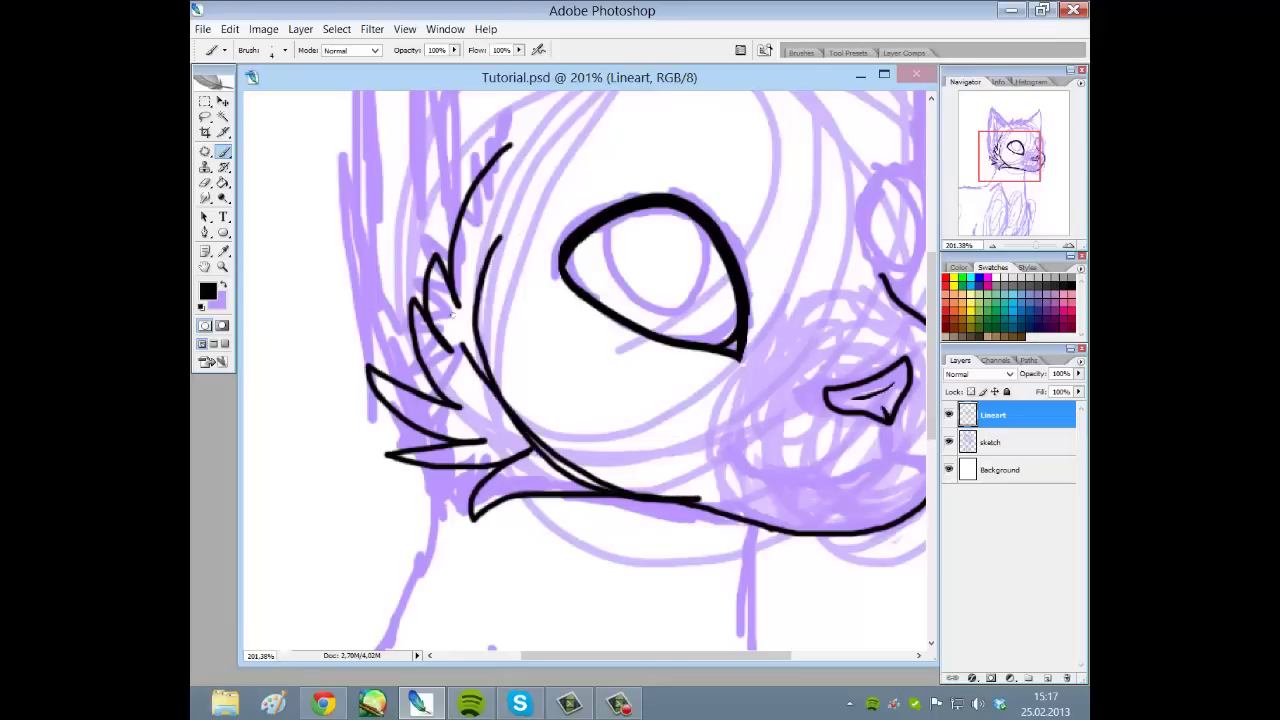
{"action": "key", "text": "ctrl+alt+z"}
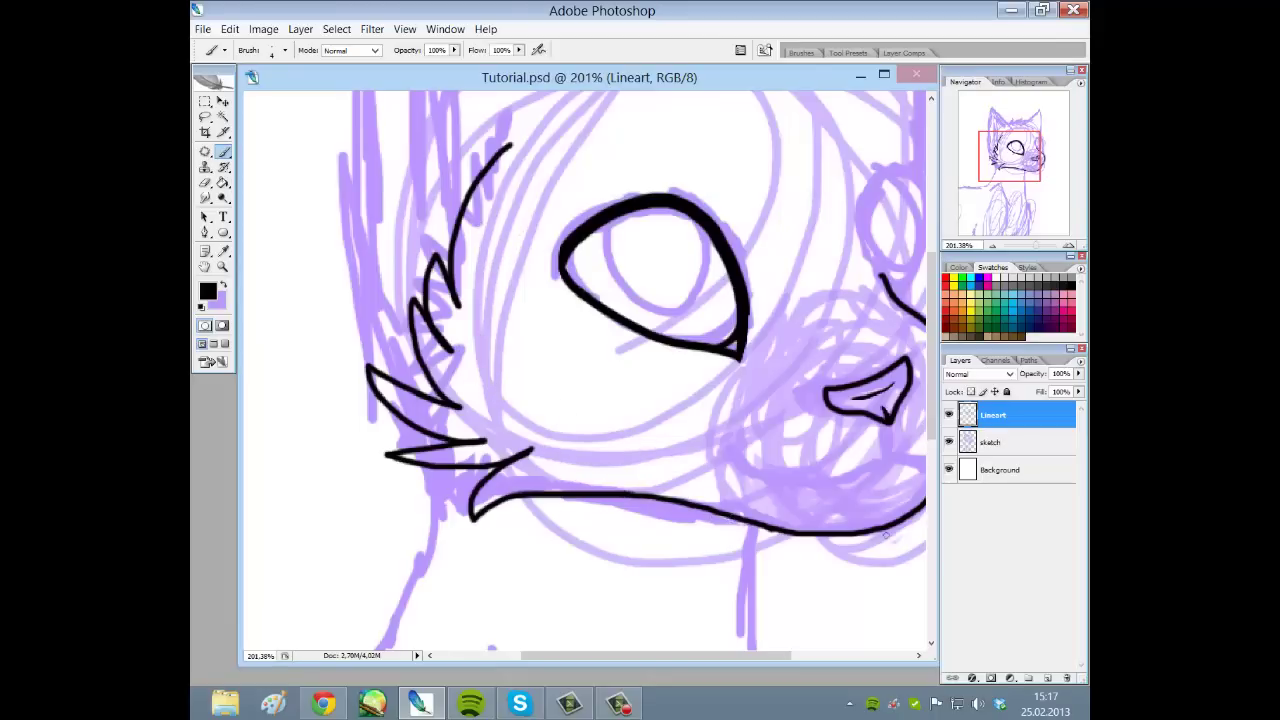
Try cheek-and-mouth lines, undo them and the spiky strokes, and zoom out
{"action": "mouse_move", "coordinate": [752, 522]}
{"action": "left_mouse_down"}
{"action": "mouse_move", "coordinate": [525, 441]}
{"action": "mouse_move", "coordinate": [488, 365]}
{"action": "left_mouse_up"}
{"action": "mouse_move", "coordinate": [508, 302]}
{"action": "left_mouse_down"}
{"action": "mouse_move", "coordinate": [492, 416]}
{"action": "mouse_move", "coordinate": [616, 490]}
{"action": "mouse_move", "coordinate": [692, 510]}
{"action": "left_mouse_up"}
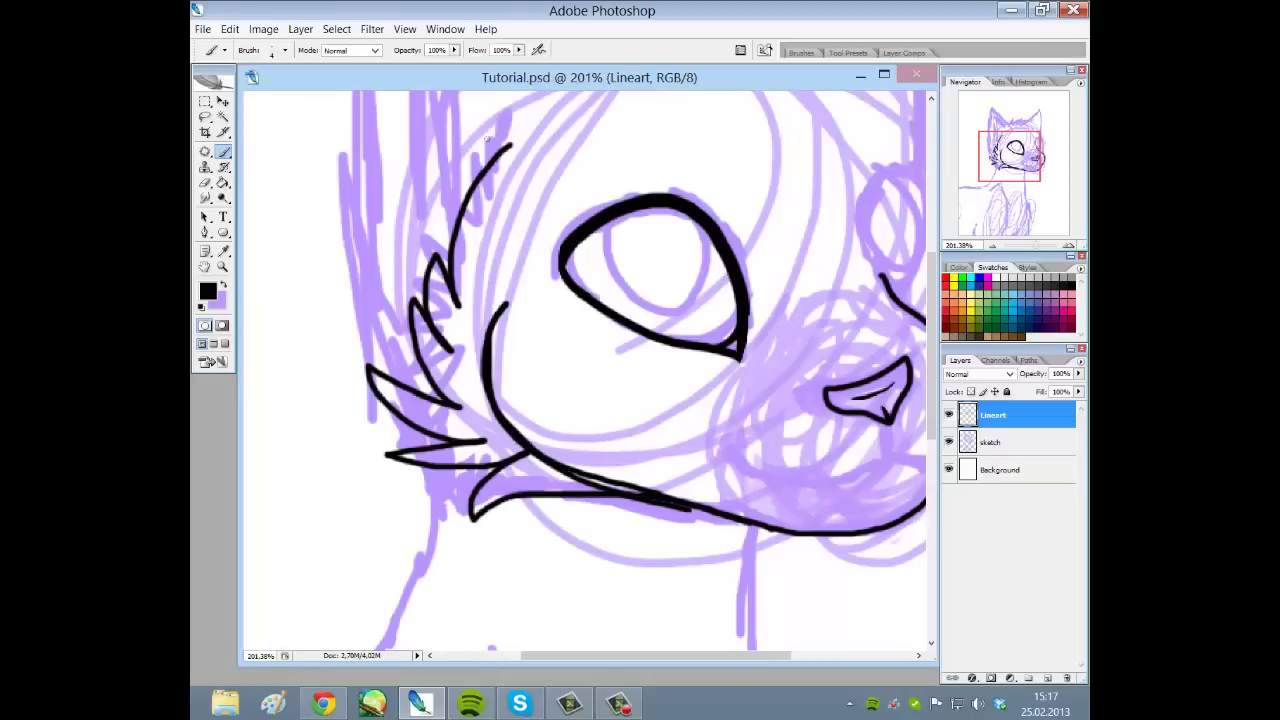
{"action": "key", "text": "ctrl+z"}
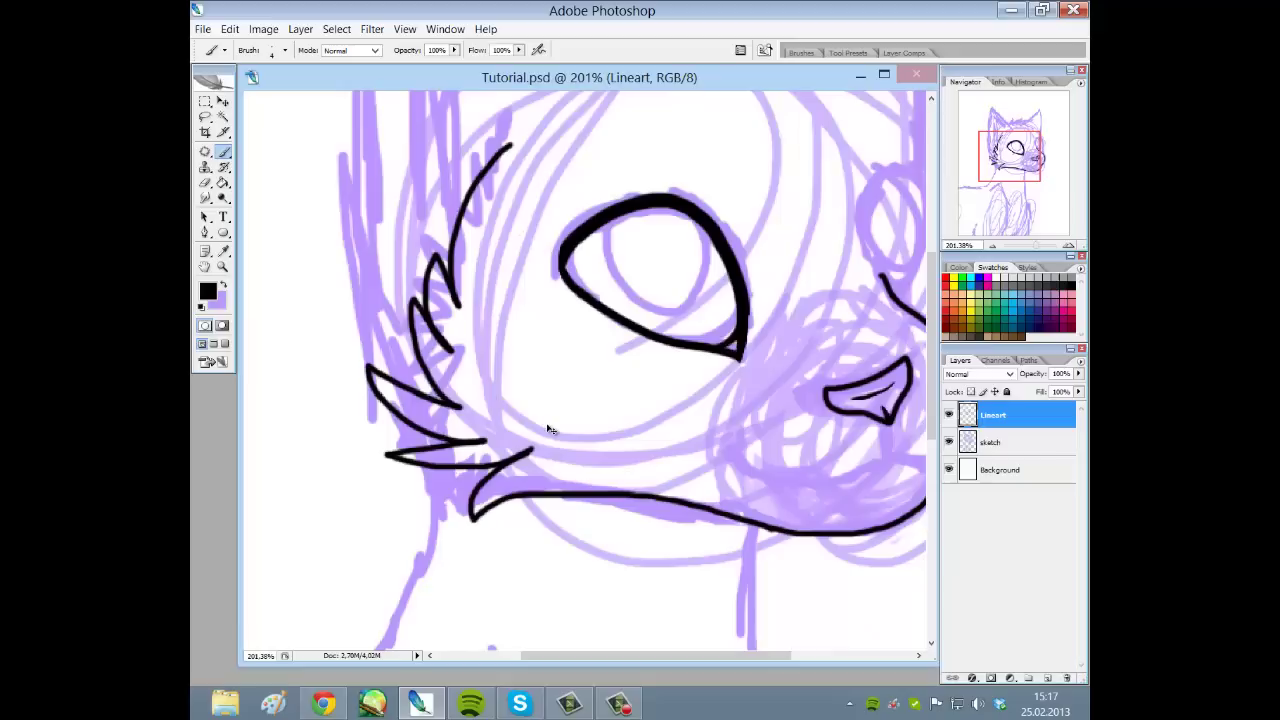
{"action": "key", "text": "ctrl+alt+z"}
{"action": "key", "text": "ctrl+alt+z"}
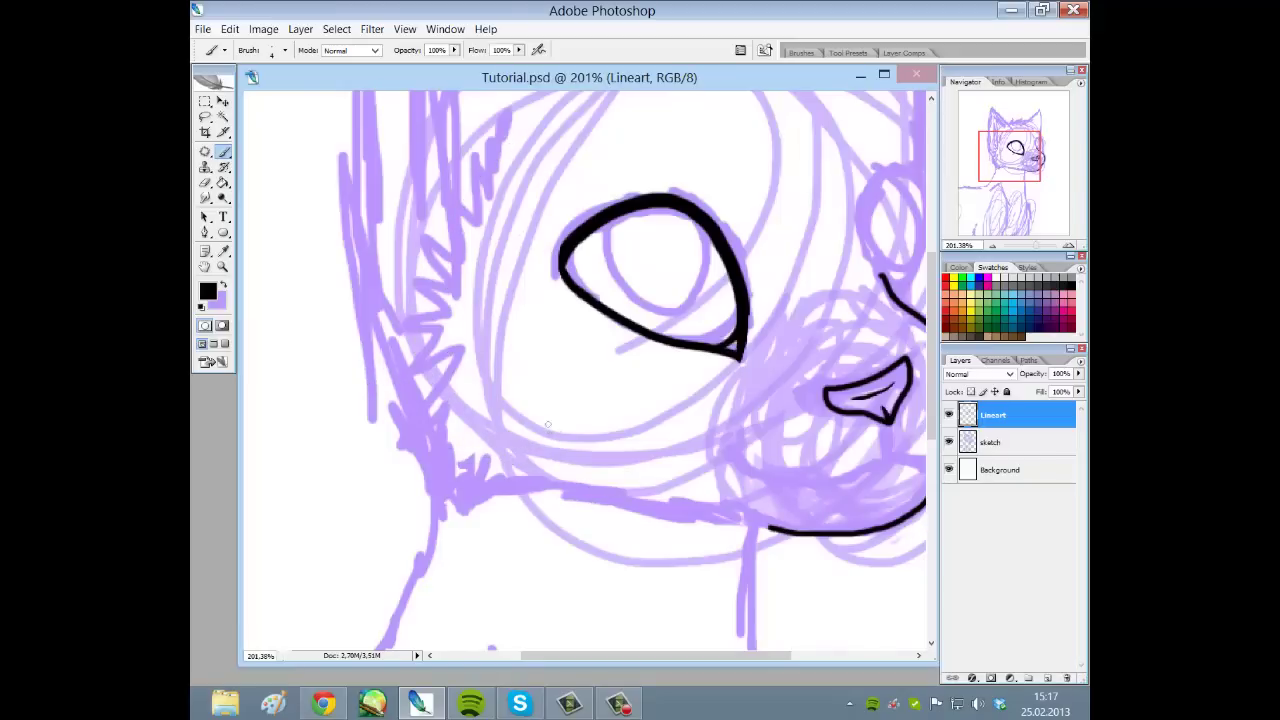
{"action": "scroll", "coordinate": [460, 400], "scroll_direction": "up", "scroll_amount": 1}
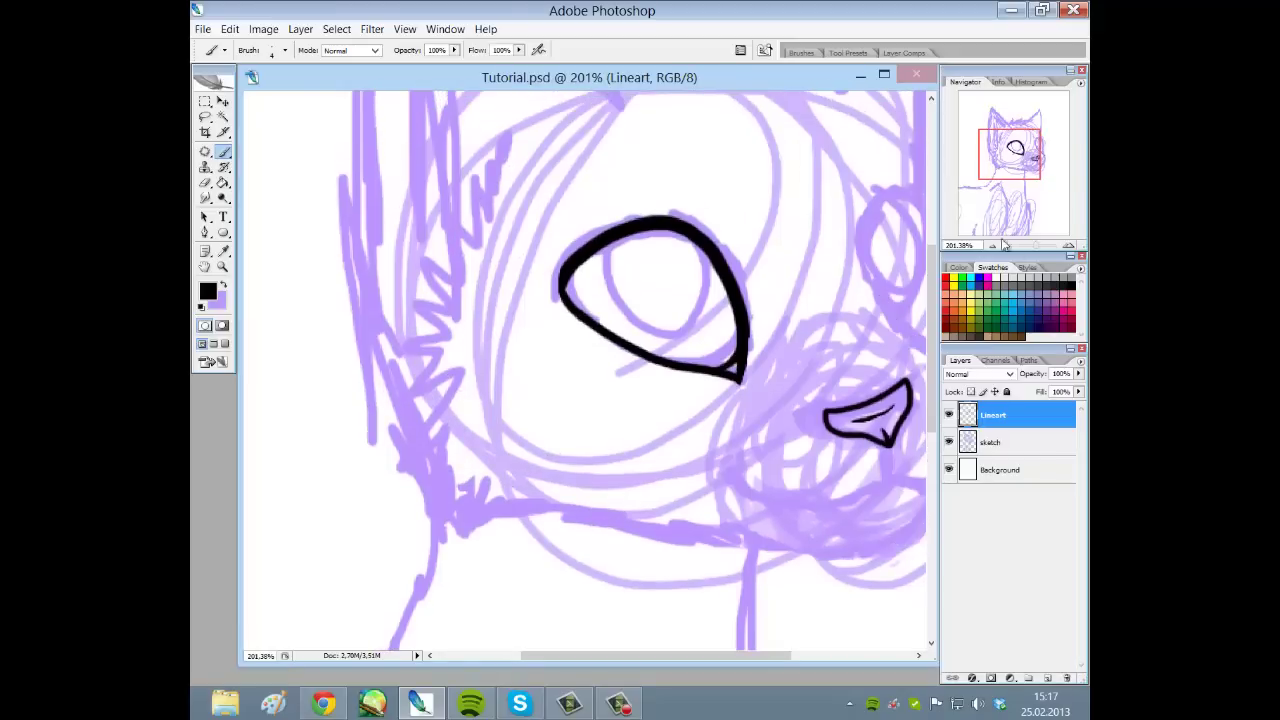
{"action": "left_click", "coordinate": [1034, 246]}
Zoom to 212% on the ears and try head strokes, undoing them
{"action": "left_click_drag", "start_coordinate": [1032, 245], "coordinate": [1037, 243]}
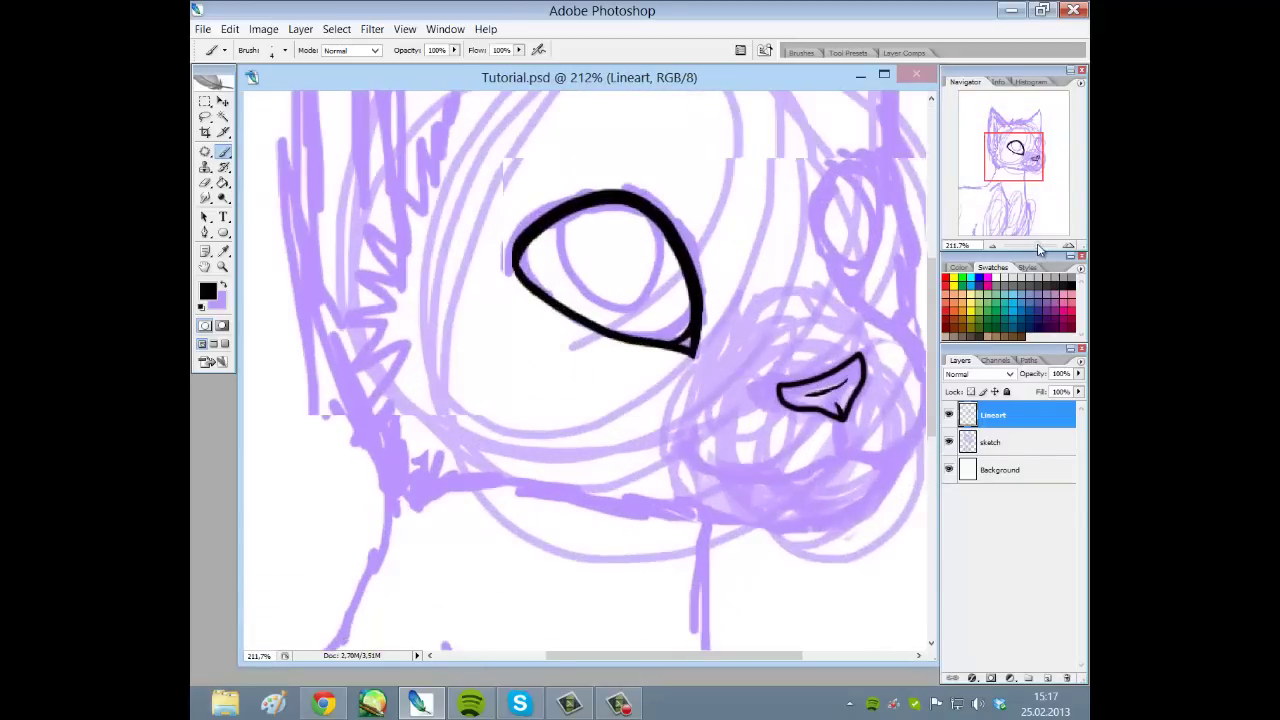
{"action": "left_click_drag", "start_coordinate": [1016, 162], "coordinate": [1010, 130]}
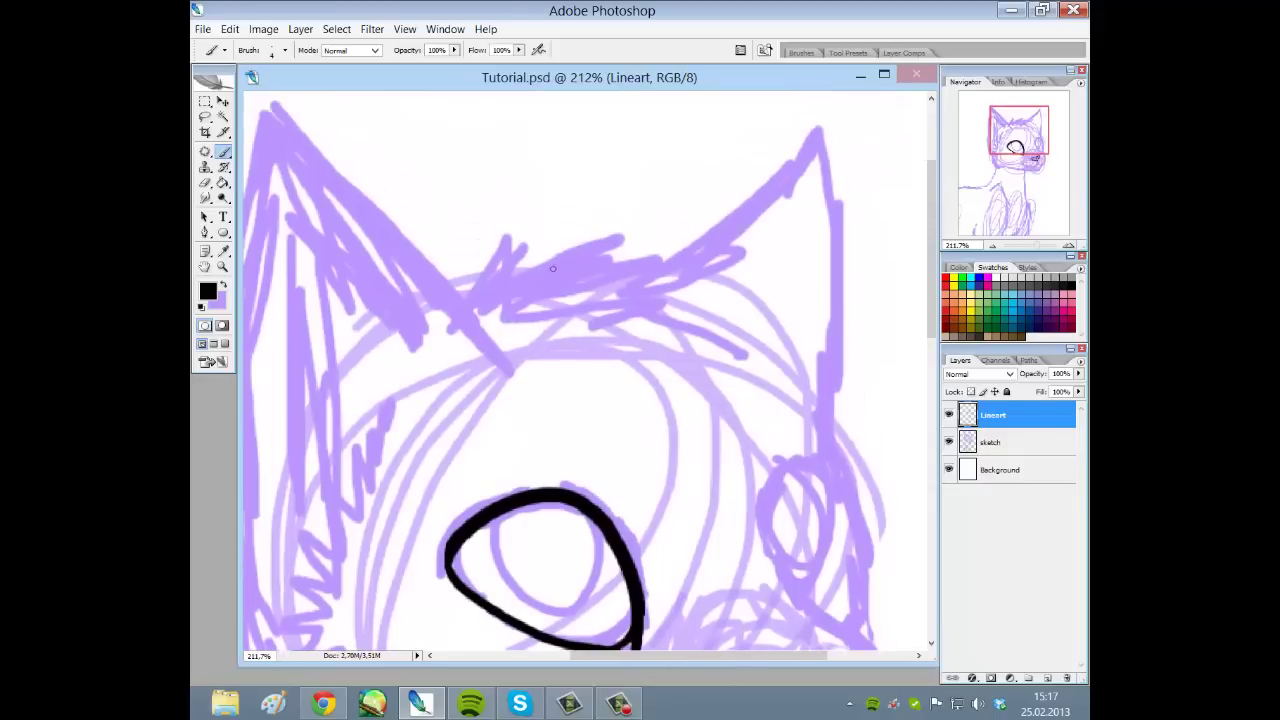
{"action": "mouse_move", "coordinate": [463, 311]}
{"action": "left_mouse_down"}
{"action": "mouse_move", "coordinate": [574, 202]}
{"action": "mouse_move", "coordinate": [508, 302]}
{"action": "mouse_move", "coordinate": [603, 216]}
{"action": "mouse_move", "coordinate": [701, 228]}
{"action": "mouse_move", "coordinate": [678, 271]}
{"action": "mouse_move", "coordinate": [819, 357]}
{"action": "mouse_move", "coordinate": [790, 400]}
{"action": "left_mouse_up"}
{"action": "key", "text": "ctrl+z"}
{"action": "key", "text": "ctrl+z"}
{"action": "left_click_drag", "start_coordinate": [459, 307], "coordinate": [501, 182]}
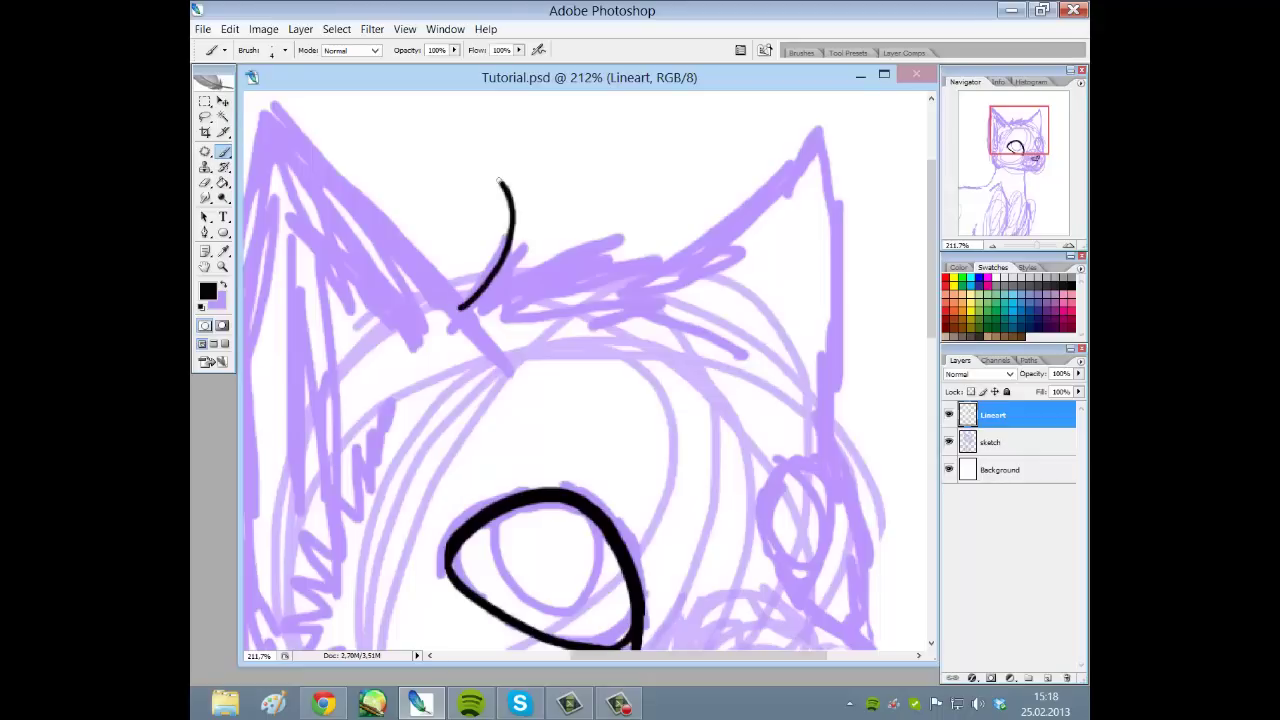
{"action": "key", "text": "ctrl+z"}
Ink the first head tuft spike and a long spike toward the right ear
{"action": "mouse_move", "coordinate": [464, 310]}
{"action": "left_mouse_down"}
{"action": "mouse_move", "coordinate": [509, 218]}
{"action": "mouse_move", "coordinate": [521, 250]}
{"action": "mouse_move", "coordinate": [493, 315]}
{"action": "left_mouse_up"}
{"action": "key", "text": "ctrl+z"}
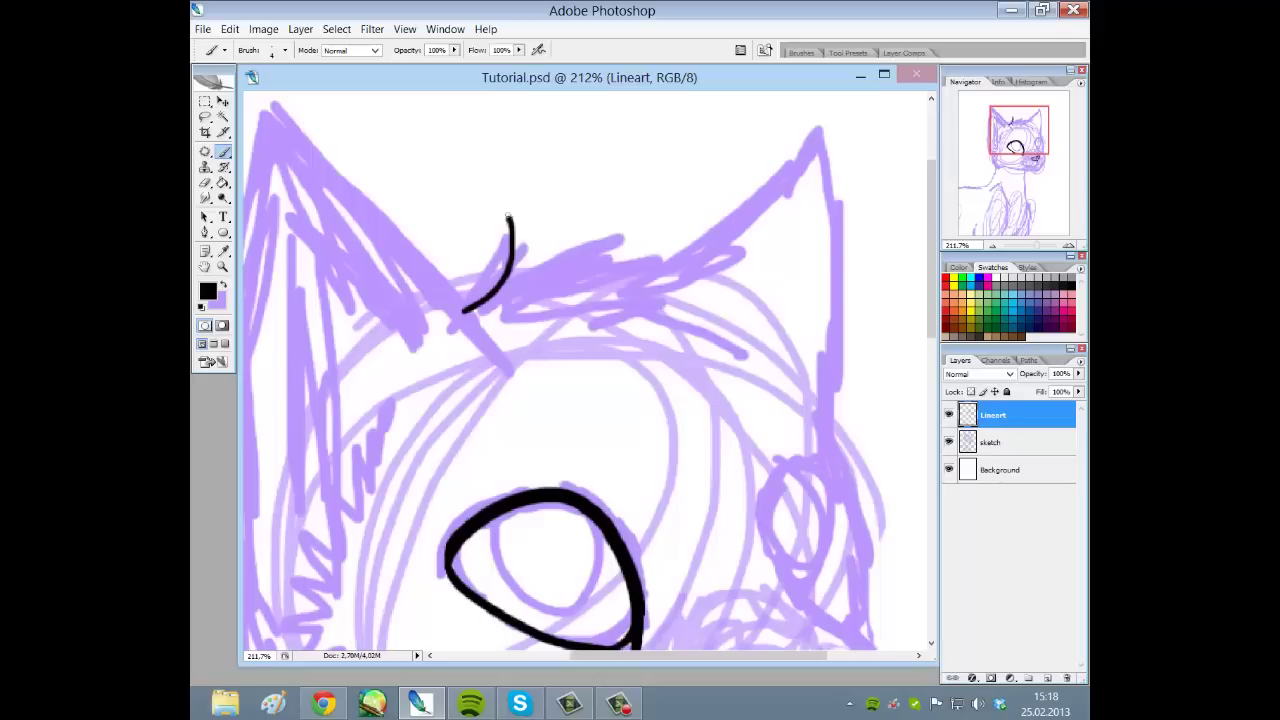
{"action": "mouse_move", "coordinate": [514, 216]}
{"action": "left_mouse_down"}
{"action": "mouse_move", "coordinate": [527, 291]}
{"action": "mouse_move", "coordinate": [495, 322]}
{"action": "left_mouse_up"}
{"action": "key", "text": "ctrl+z"}
{"action": "left_click_drag", "start_coordinate": [509, 217], "coordinate": [502, 306]}
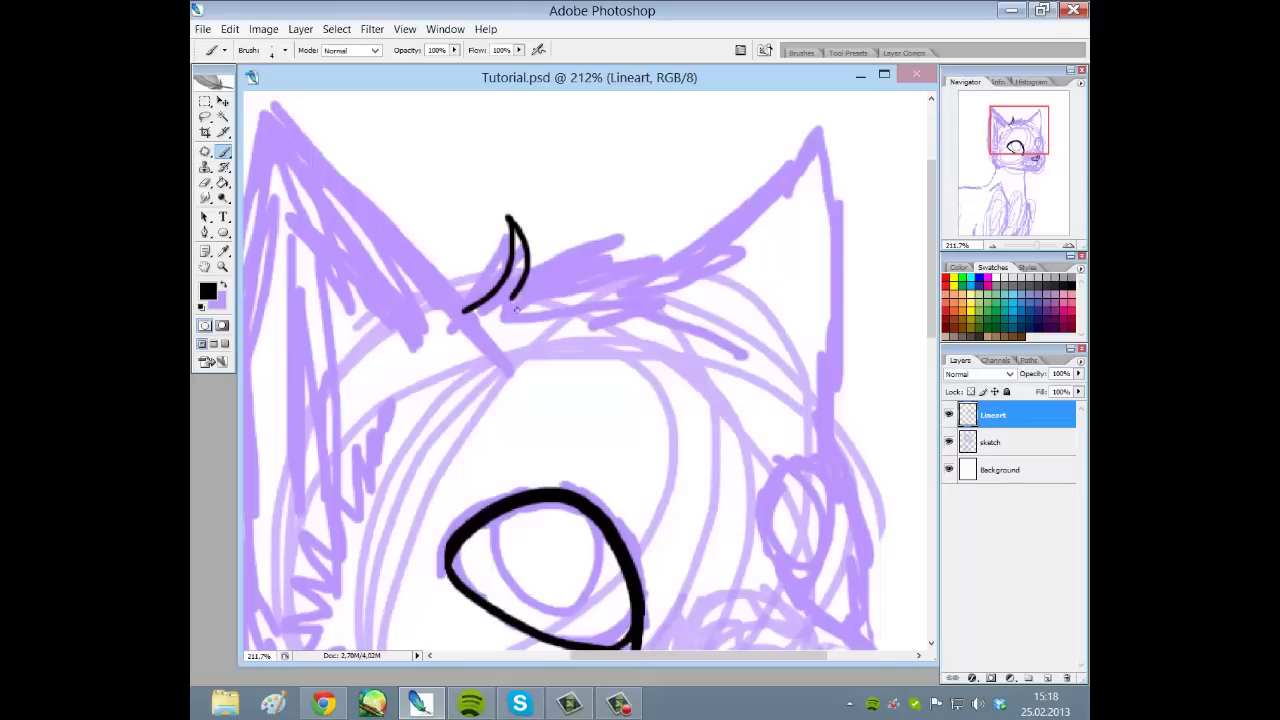
{"action": "mouse_move", "coordinate": [510, 296]}
{"action": "left_mouse_down"}
{"action": "mouse_move", "coordinate": [659, 218]}
{"action": "mouse_move", "coordinate": [714, 209]}
{"action": "mouse_move", "coordinate": [538, 281]}
{"action": "mouse_move", "coordinate": [552, 291]}
{"action": "mouse_move", "coordinate": [725, 201]}
{"action": "left_mouse_up"}
{"action": "key", "text": "ctrl+z"}
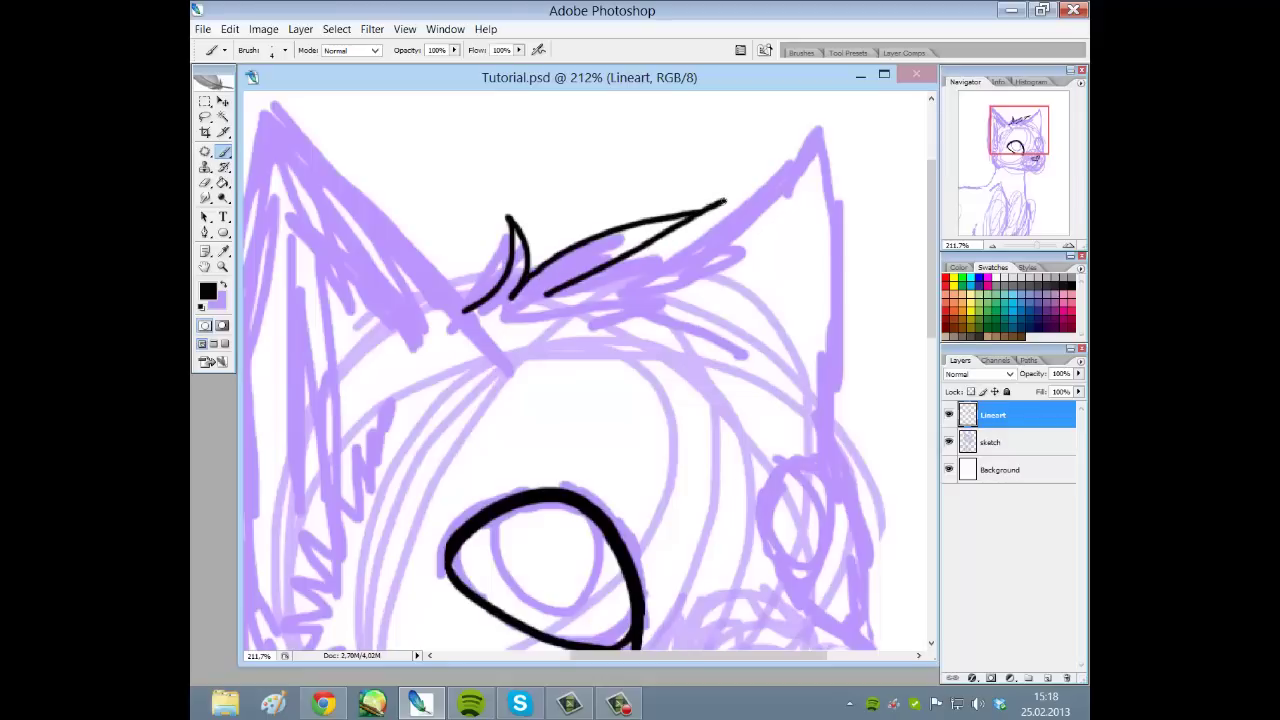
Add hair strands curving off the spike tip, undoing the bad ones
{"action": "mouse_move", "coordinate": [548, 296]}
{"action": "left_mouse_down"}
{"action": "mouse_move", "coordinate": [600, 274]}
{"action": "mouse_move", "coordinate": [744, 269]}
{"action": "mouse_move", "coordinate": [599, 311]}
{"action": "mouse_move", "coordinate": [785, 341]}
{"action": "mouse_move", "coordinate": [745, 353]}
{"action": "mouse_move", "coordinate": [808, 432]}
{"action": "left_mouse_up"}
{"action": "key", "text": "ctrl+z"}
{"action": "key", "text": "ctrl+z"}
{"action": "key", "text": "ctrl+alt+z"}
{"action": "key", "text": "ctrl+alt+z"}
{"action": "key", "text": "ctrl+alt+z"}
{"action": "left_click_drag", "start_coordinate": [701, 212], "coordinate": [585, 289]}
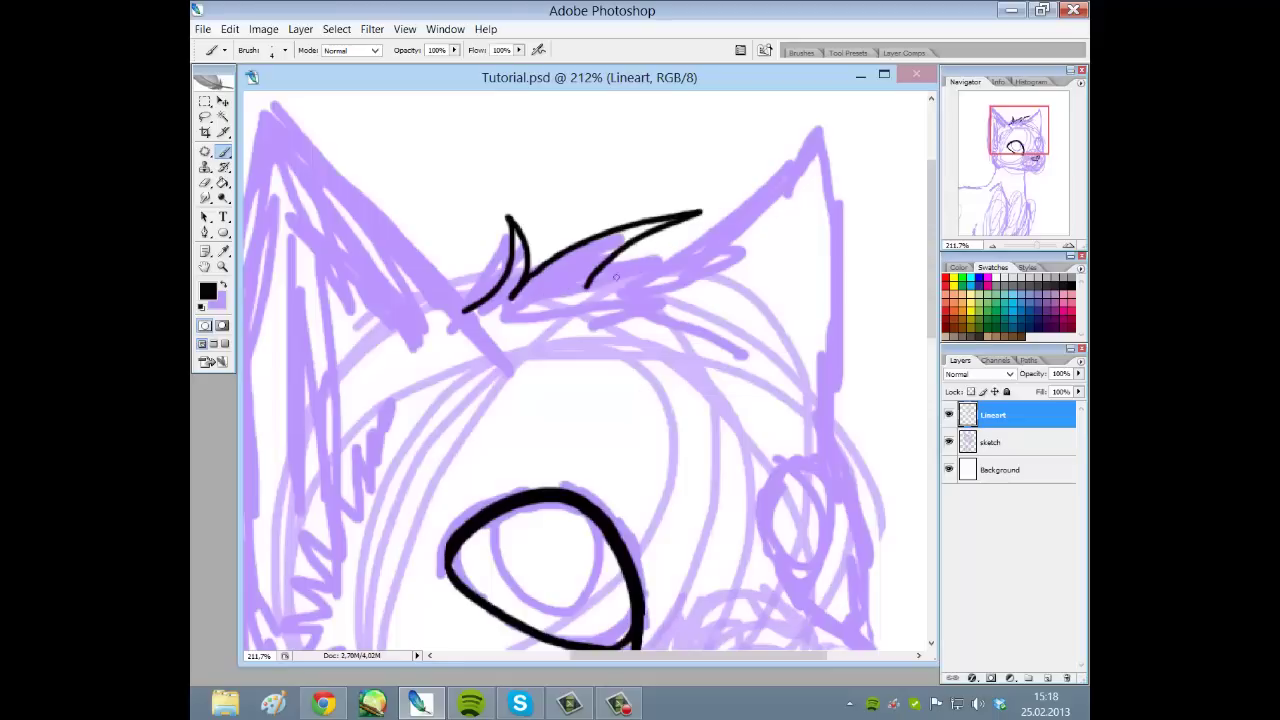
{"action": "mouse_move", "coordinate": [697, 213]}
{"action": "left_mouse_down"}
{"action": "mouse_move", "coordinate": [615, 304]}
{"action": "mouse_move", "coordinate": [735, 265]}
{"action": "mouse_move", "coordinate": [656, 316]}
{"action": "mouse_move", "coordinate": [728, 307]}
{"action": "mouse_move", "coordinate": [820, 392]}
{"action": "left_mouse_up"}
{"action": "key", "text": "ctrl+z"}
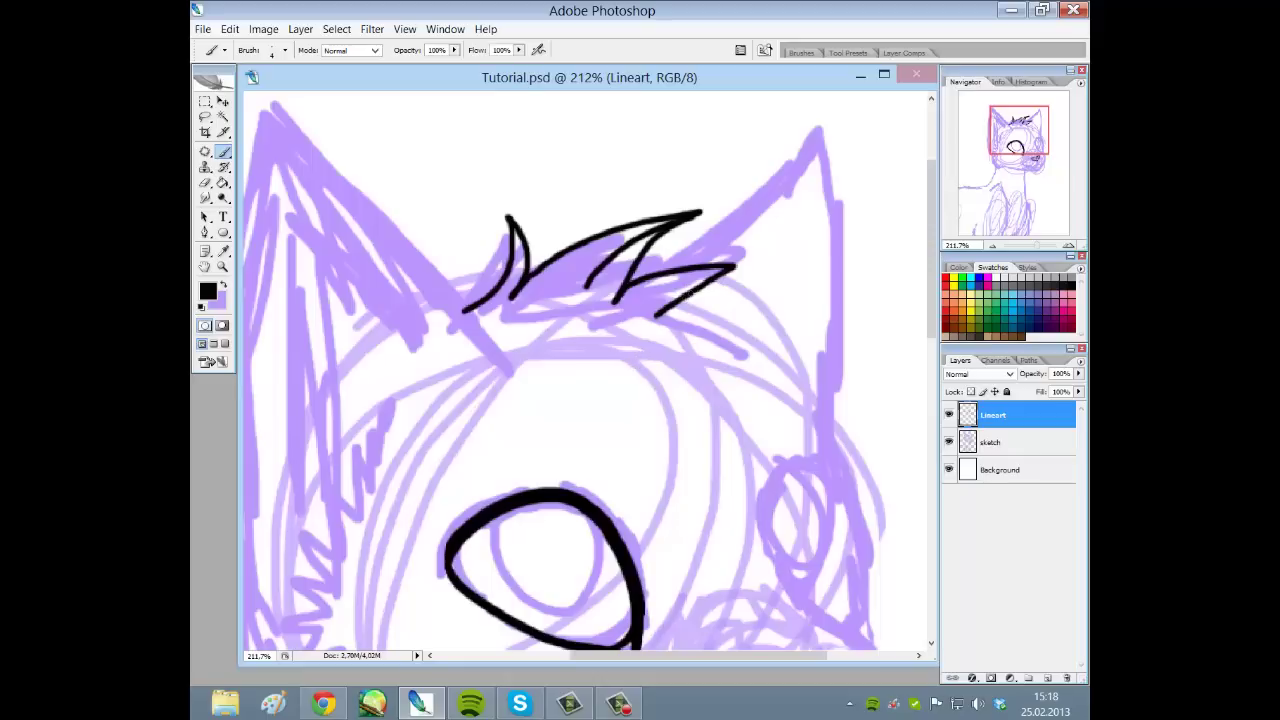
{"action": "mouse_move", "coordinate": [651, 318]}
{"action": "left_mouse_down"}
{"action": "mouse_move", "coordinate": [762, 347]}
{"action": "mouse_move", "coordinate": [790, 370]}
{"action": "left_mouse_up"}
{"action": "left_click_drag", "start_coordinate": [932, 190], "coordinate": [932, 224]}
Redraw a longer hair strand off the tuft and ink zigzag strands across the forehead
{"action": "mouse_move", "coordinate": [1043, 248]}
{"action": "left_mouse_down"}
{"action": "mouse_move", "coordinate": [1032, 250]}
{"action": "mouse_move", "coordinate": [1045, 249]}
{"action": "left_mouse_up"}
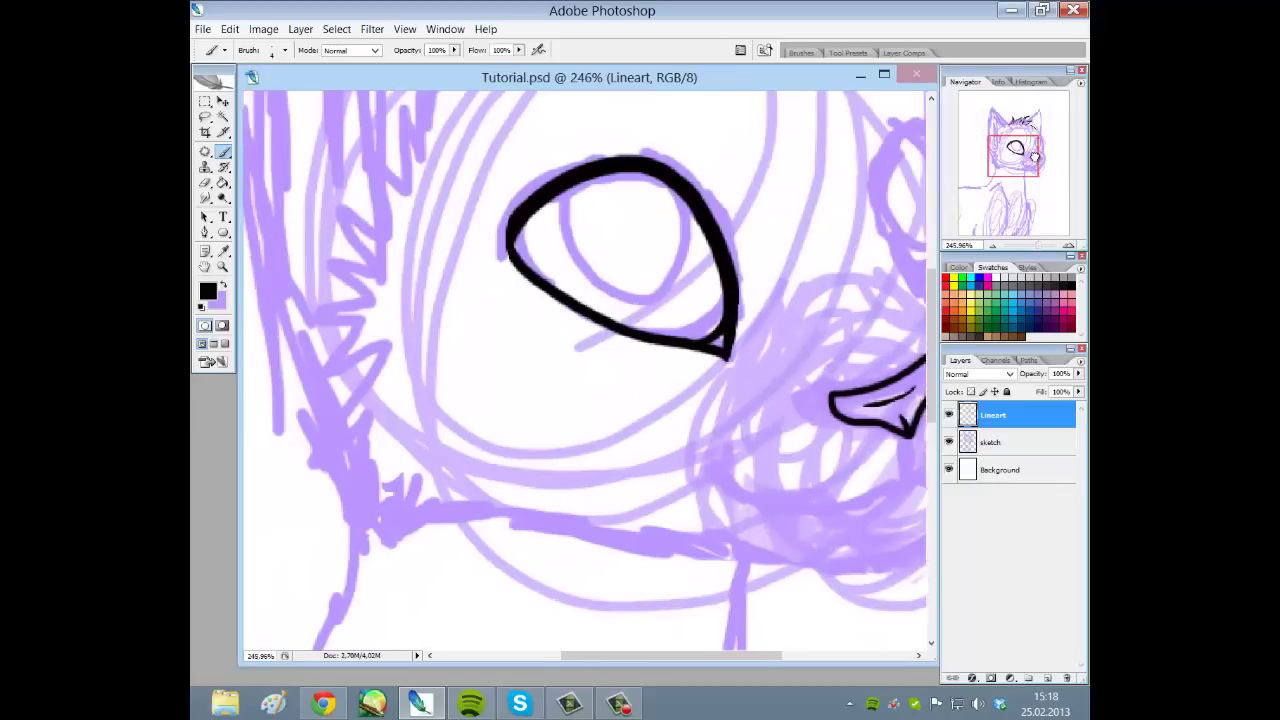
{"action": "left_click_drag", "start_coordinate": [1040, 165], "coordinate": [1053, 134]}
{"action": "key", "text": "ctrl+z"}
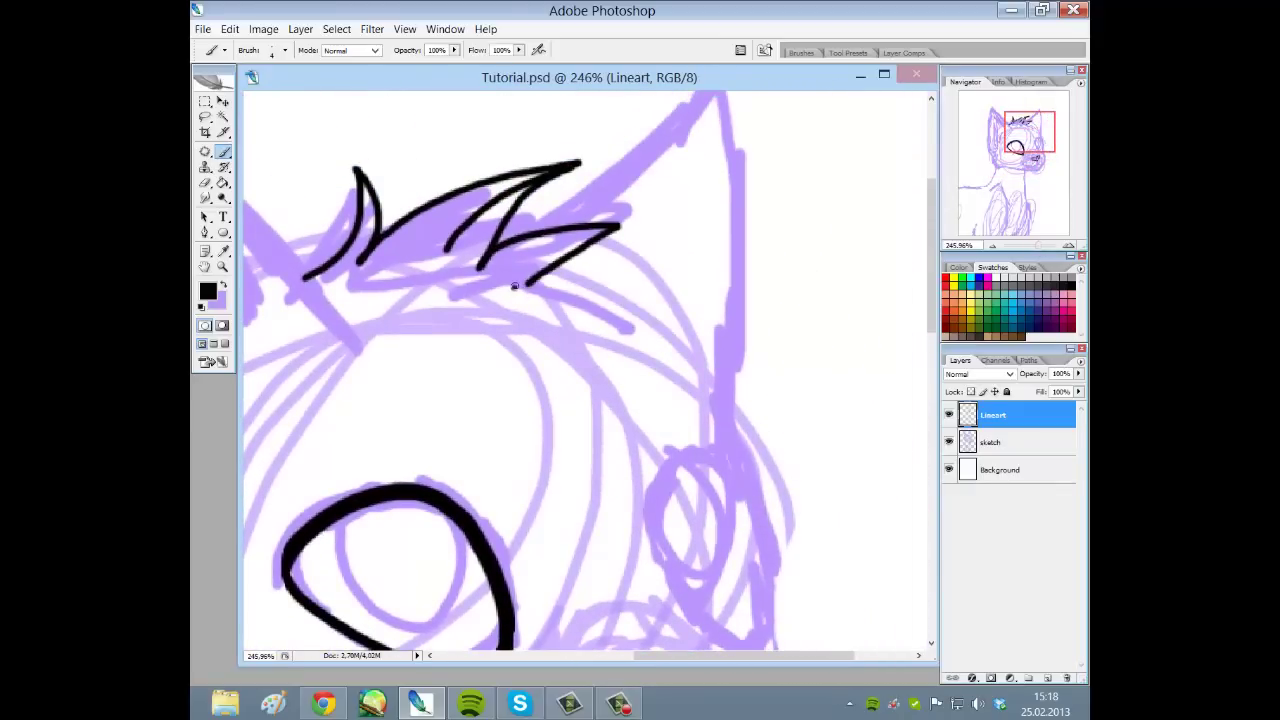
{"action": "left_click_drag", "start_coordinate": [512, 284], "coordinate": [603, 313]}
{"action": "key", "text": "ctrl+z"}
{"action": "mouse_move", "coordinate": [520, 283]}
{"action": "left_mouse_down"}
{"action": "mouse_move", "coordinate": [578, 299]}
{"action": "mouse_move", "coordinate": [650, 345]}
{"action": "left_mouse_up"}
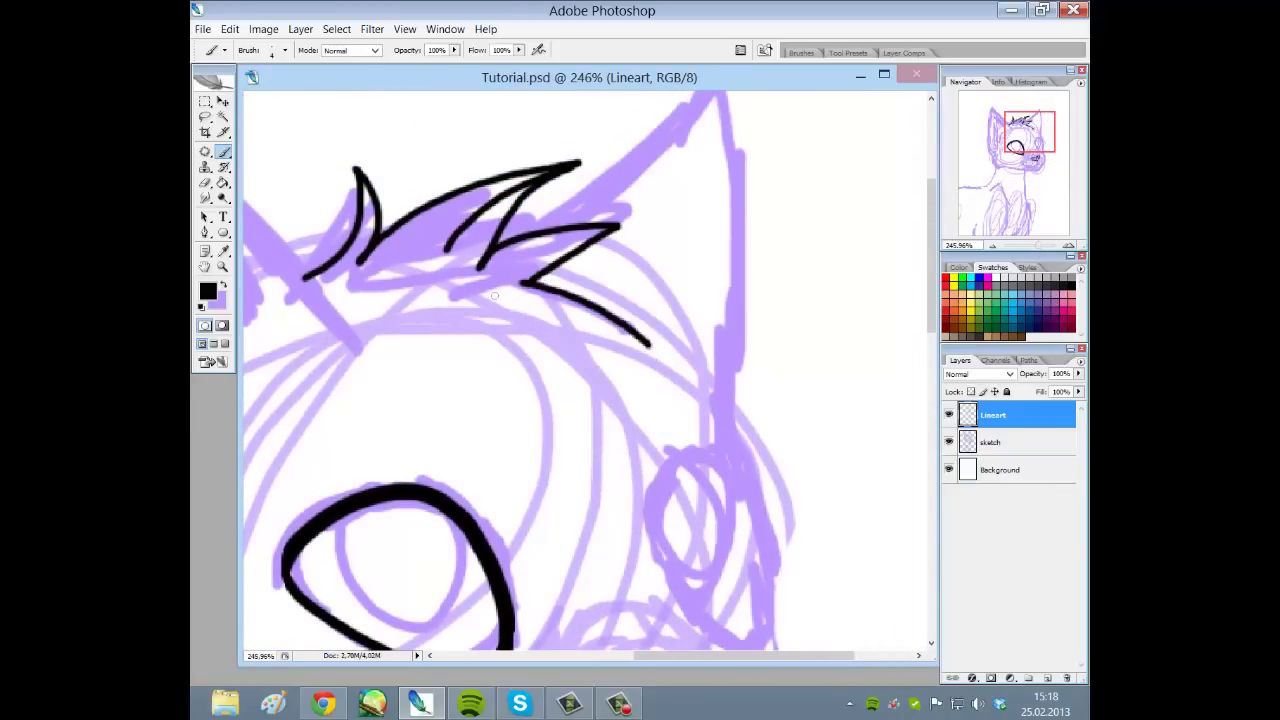
{"action": "left_click", "coordinate": [1033, 248]}
{"action": "mouse_move", "coordinate": [506, 362]}
{"action": "left_mouse_down"}
{"action": "mouse_move", "coordinate": [557, 309]}
{"action": "mouse_move", "coordinate": [560, 332]}
{"action": "mouse_move", "coordinate": [656, 314]}
{"action": "mouse_move", "coordinate": [698, 341]}
{"action": "left_mouse_up"}
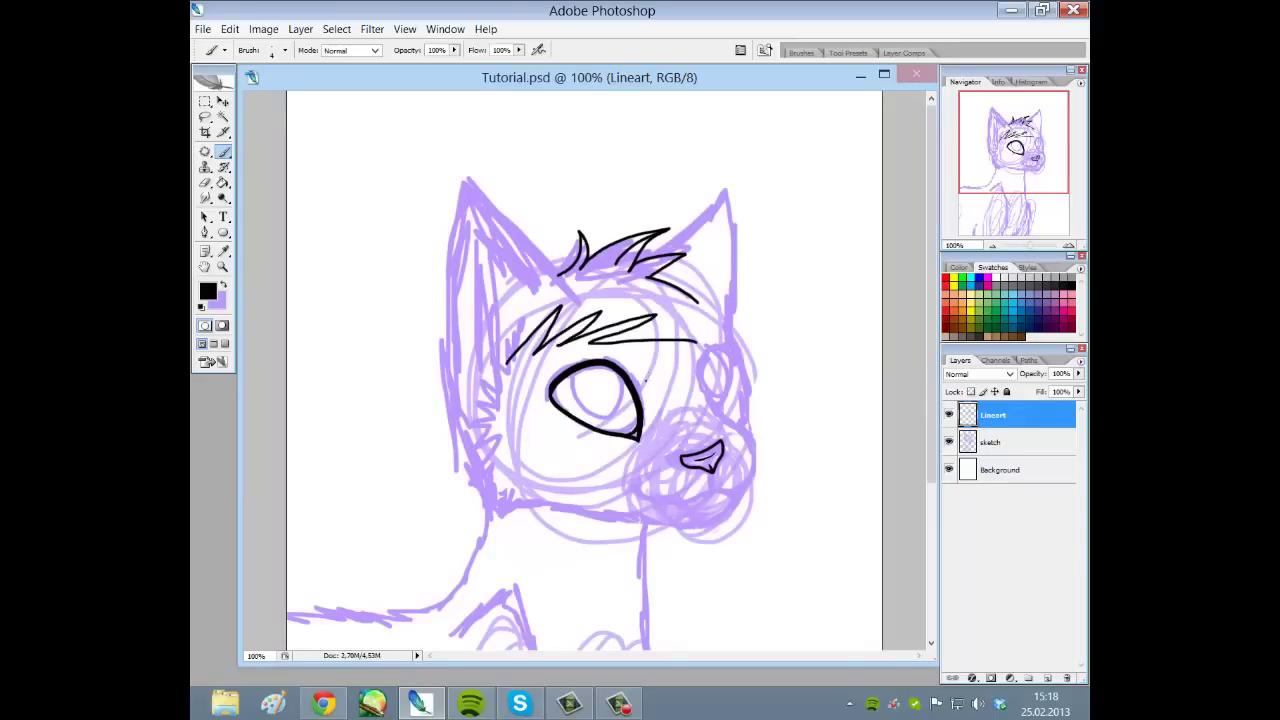
{"action": "key", "text": "ctrl+z"}
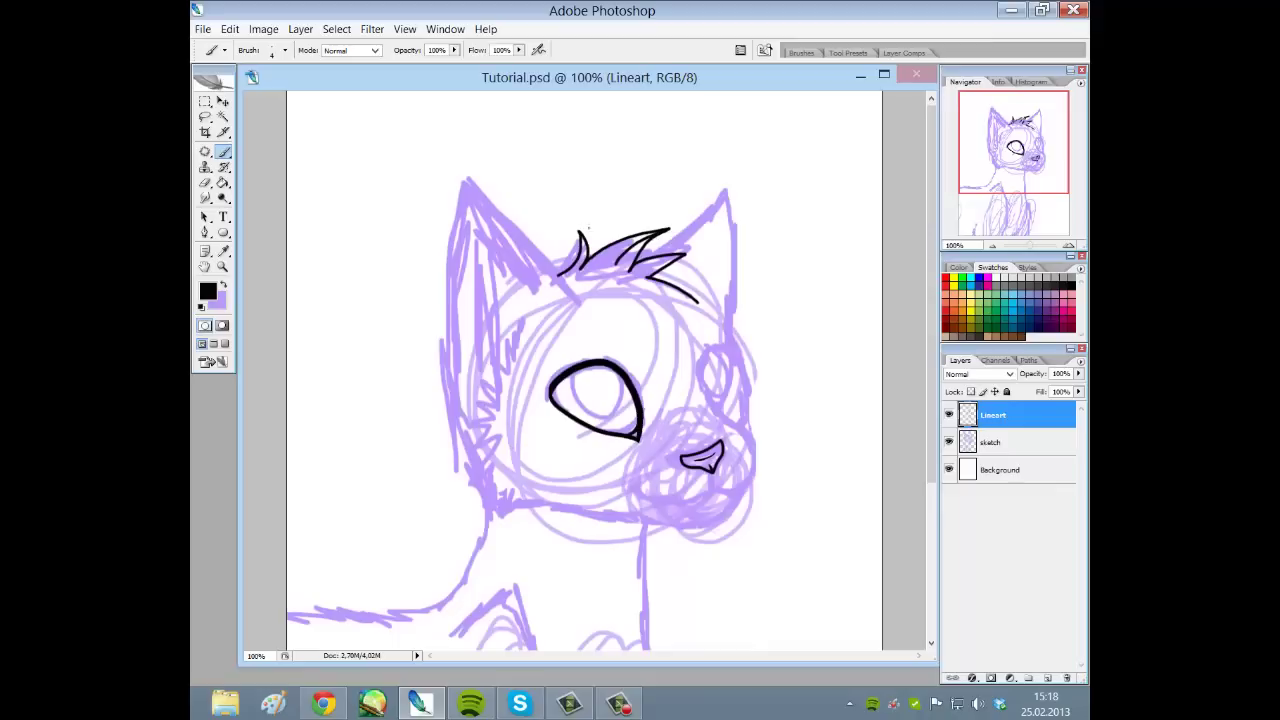
{"action": "scroll", "coordinate": [685, 340], "scroll_direction": "down", "scroll_amount": 5}
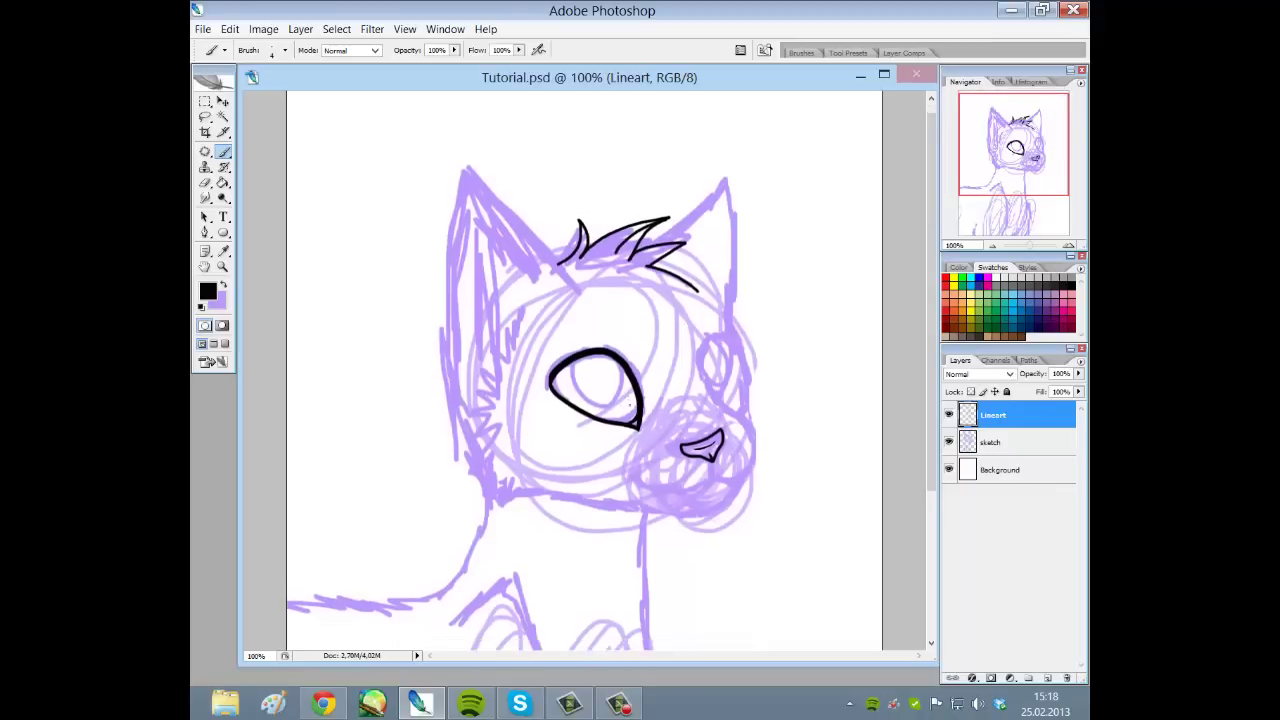
{"action": "scroll", "coordinate": [632, 410], "scroll_direction": "down", "scroll_amount": 2}
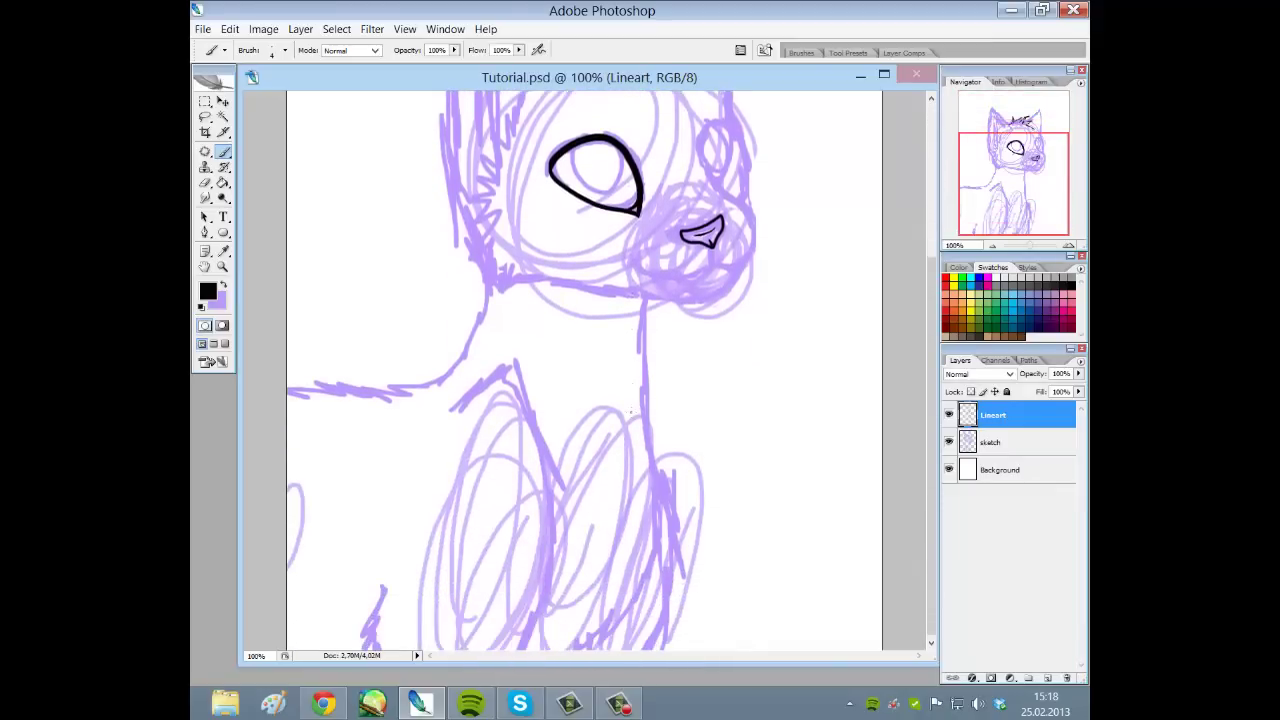
{"action": "scroll", "coordinate": [630, 413], "scroll_direction": "up", "scroll_amount": 5}
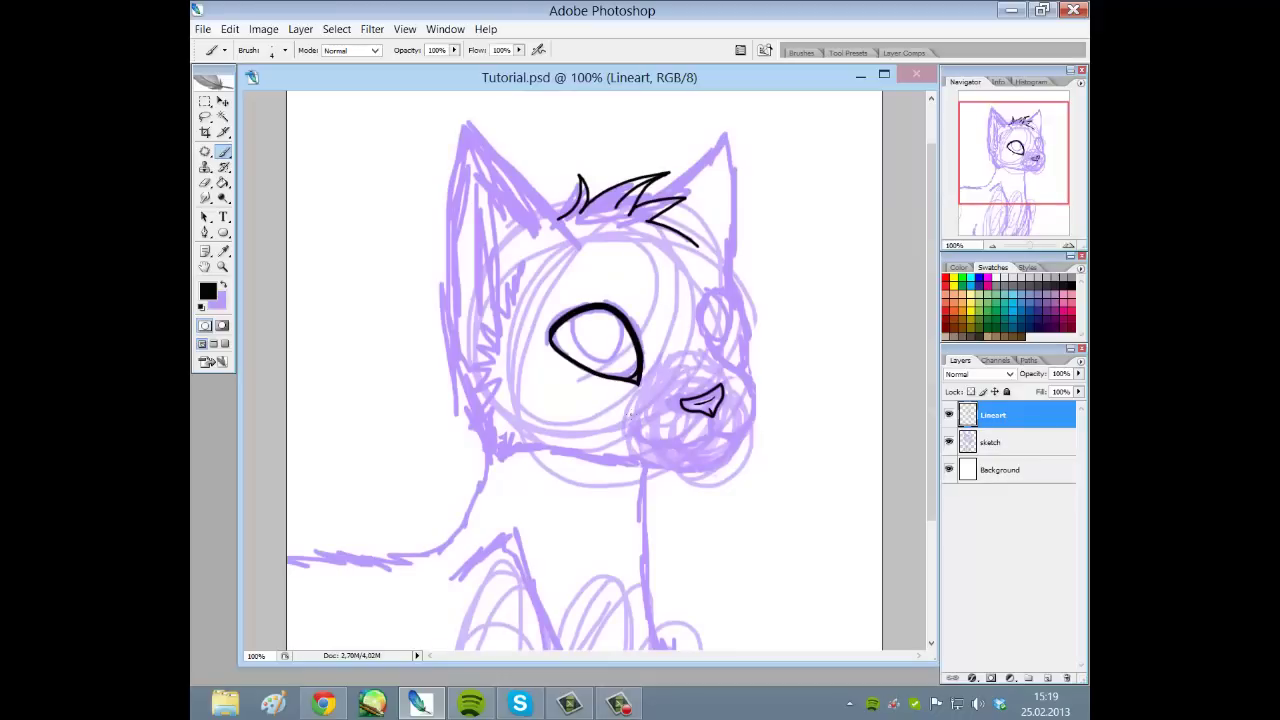
{"action": "scroll", "coordinate": [630, 413], "scroll_direction": "up", "scroll_amount": 1}
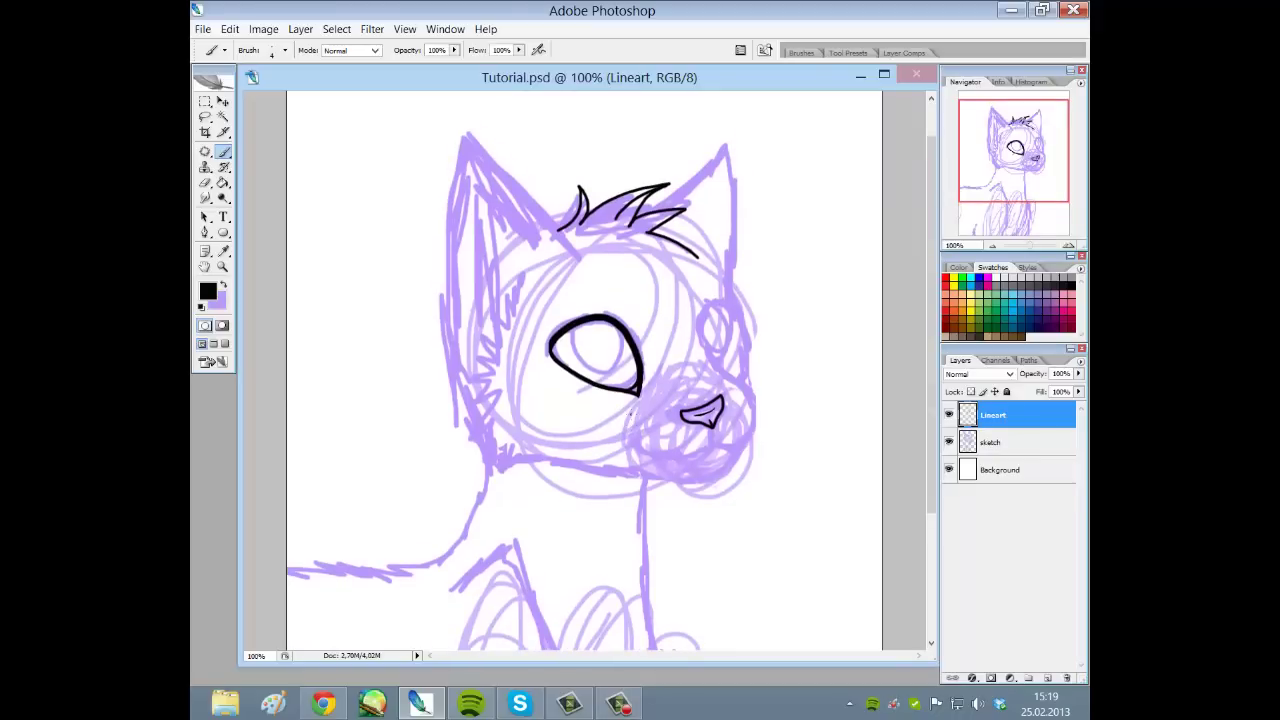
{"action": "scroll", "coordinate": [630, 413], "scroll_direction": "up", "scroll_amount": 4}
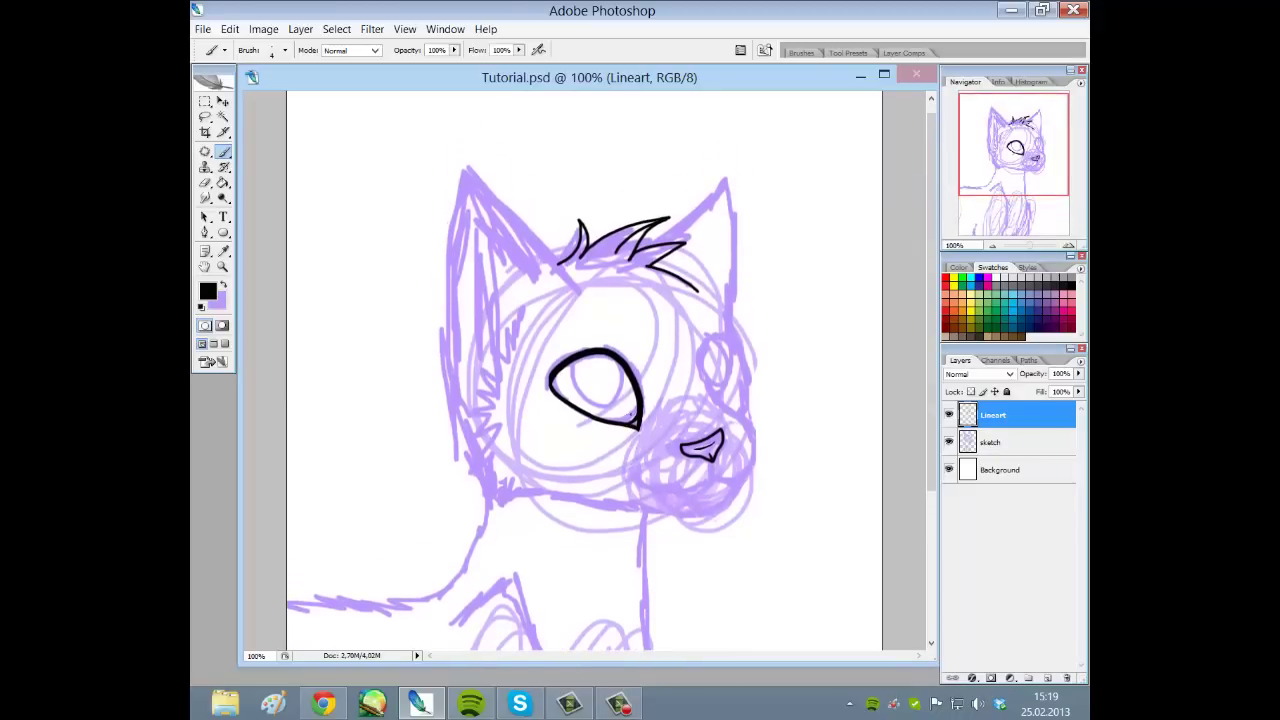
{"action": "scroll", "coordinate": [630, 413], "scroll_direction": "down", "scroll_amount": 4}
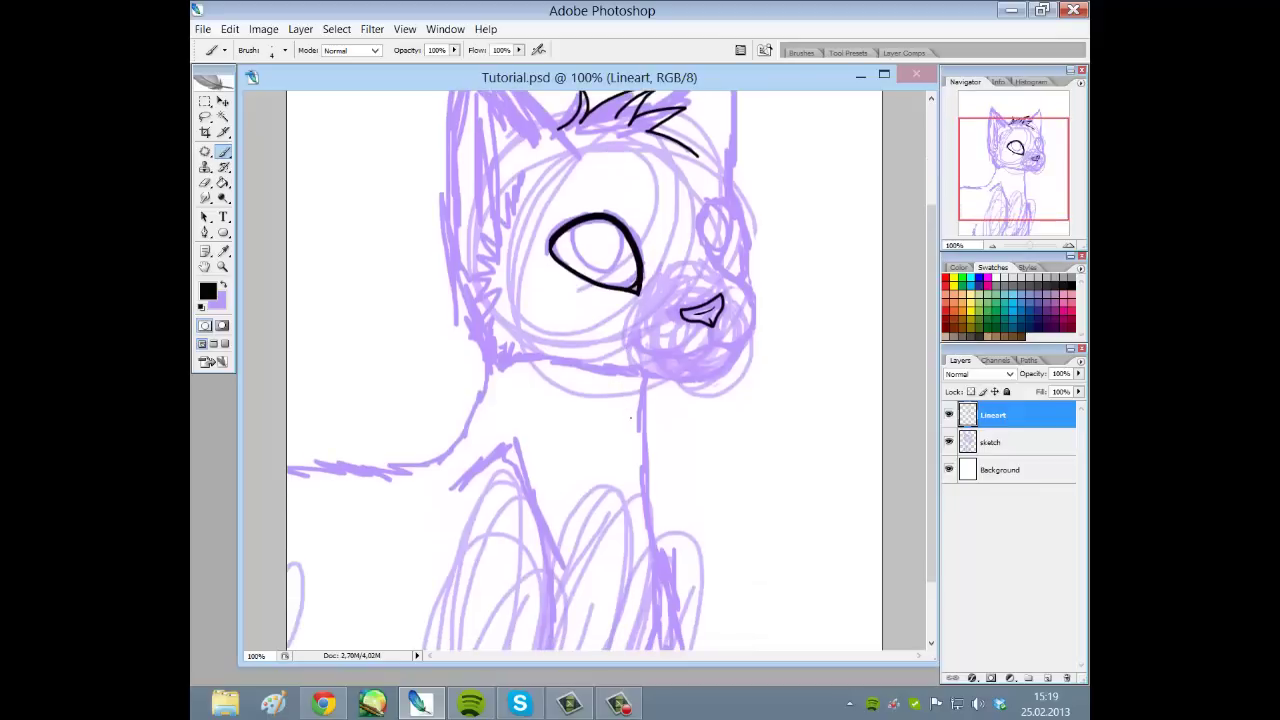
{"action": "scroll", "coordinate": [630, 416], "scroll_direction": "up", "scroll_amount": 5}
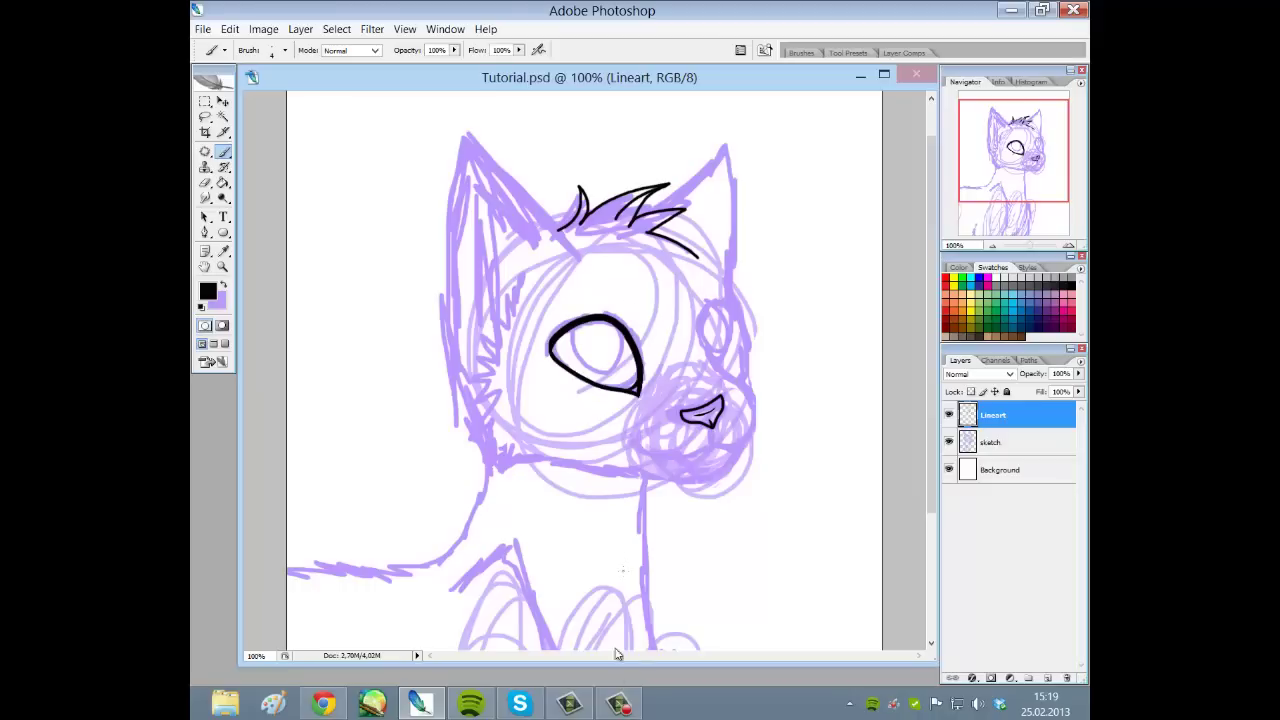
{"action": "left_click", "coordinate": [618, 703]}
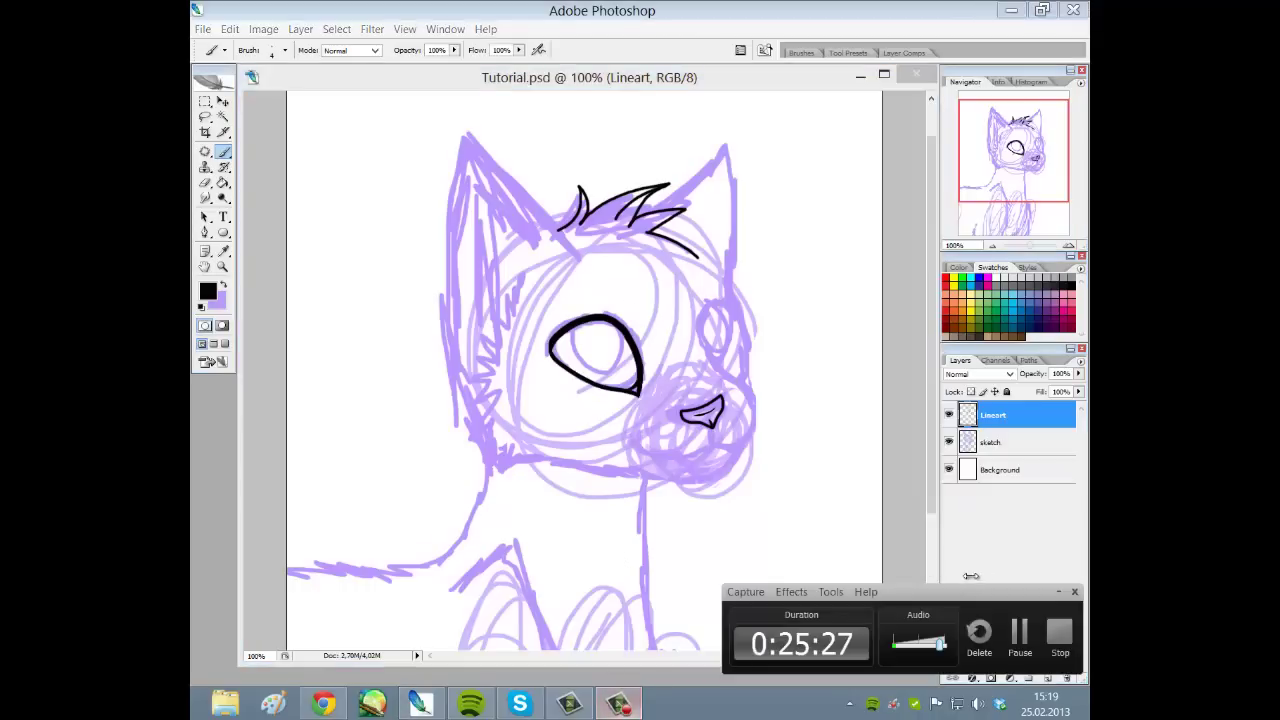
Restore the panels, cancel the accidental Open dialog, and show the eraser size settings
{"action": "left_click", "coordinate": [1020, 637]}
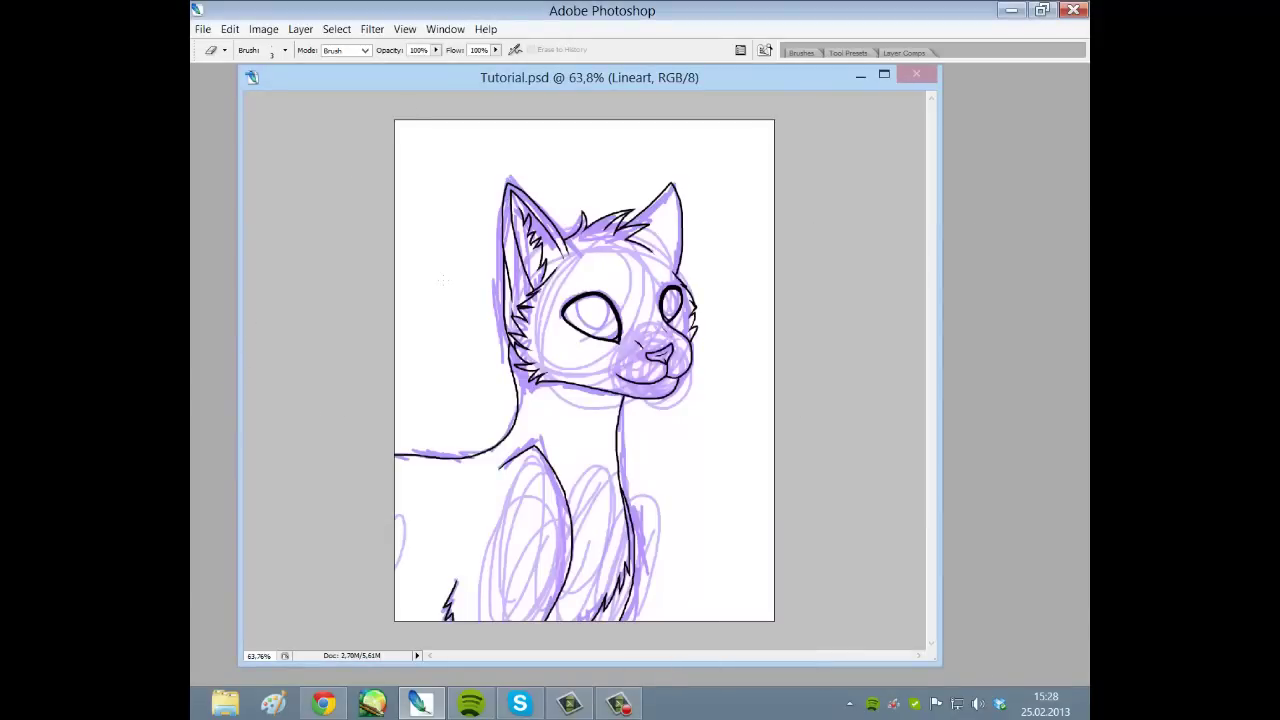
{"action": "key", "text": "Tab"}
{"action": "key", "text": "ctrl+o"}
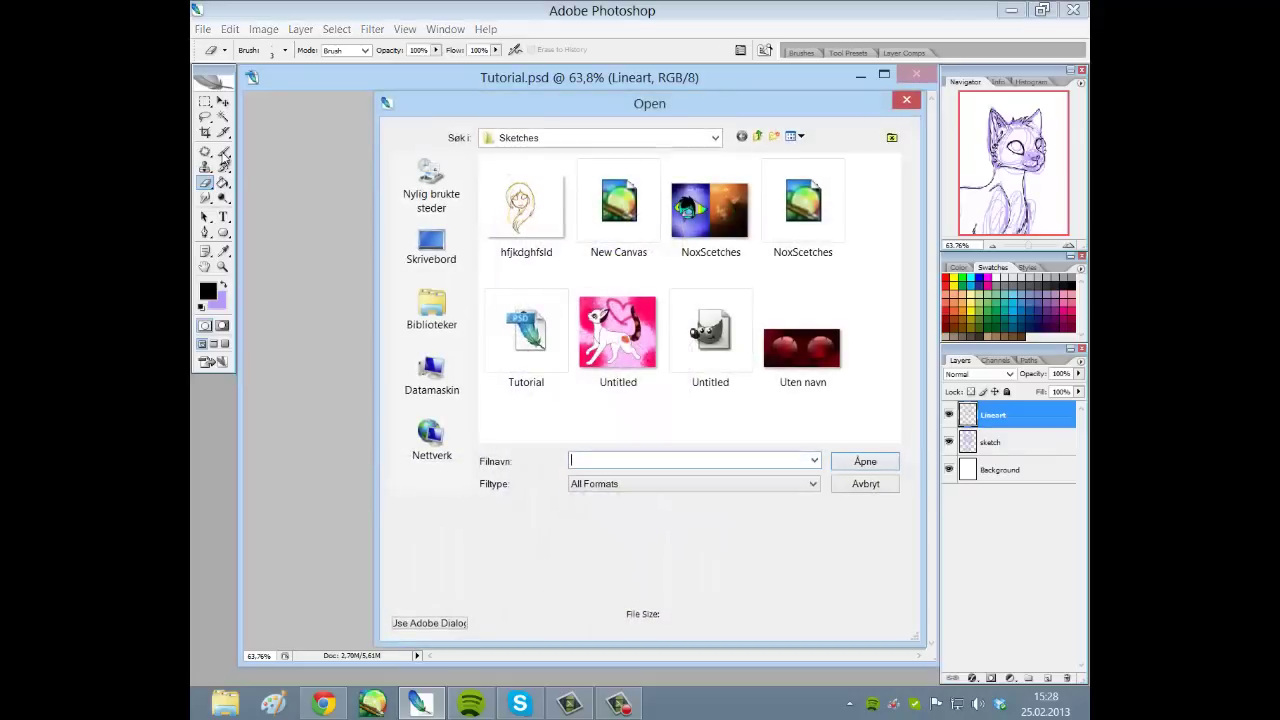
{"action": "left_click", "coordinate": [903, 101]}
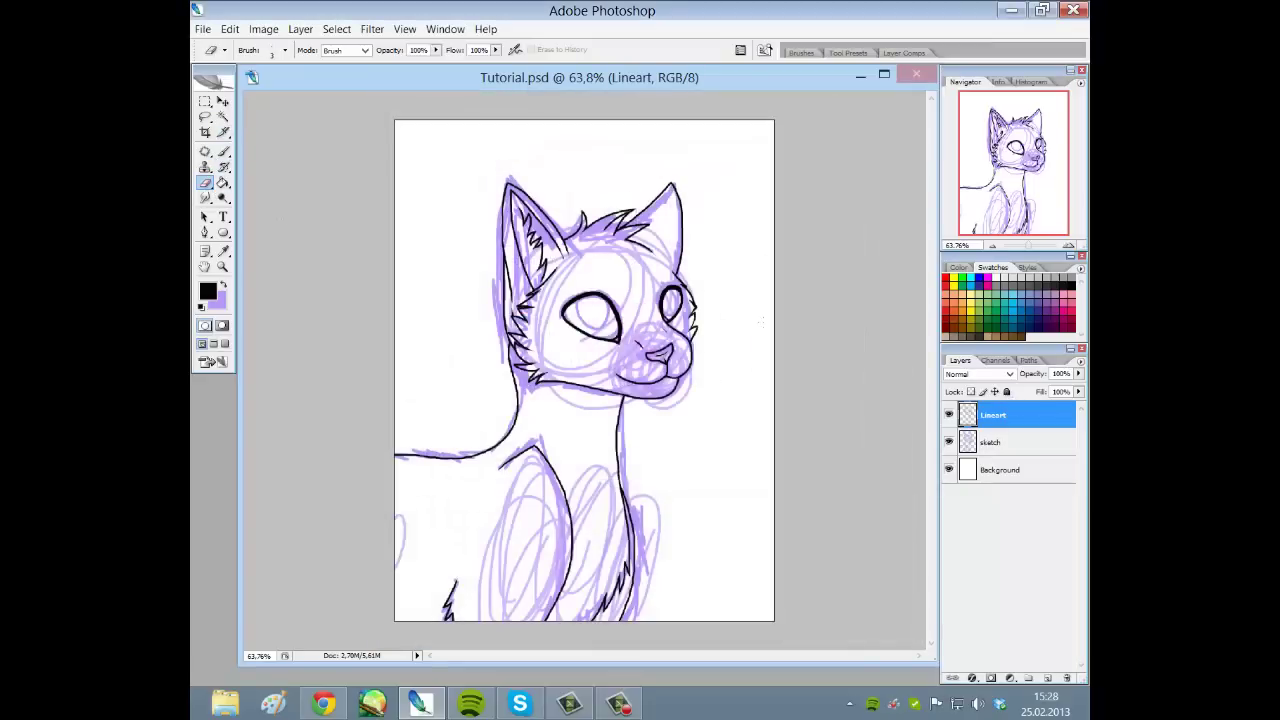
{"action": "left_click", "coordinate": [285, 50]}
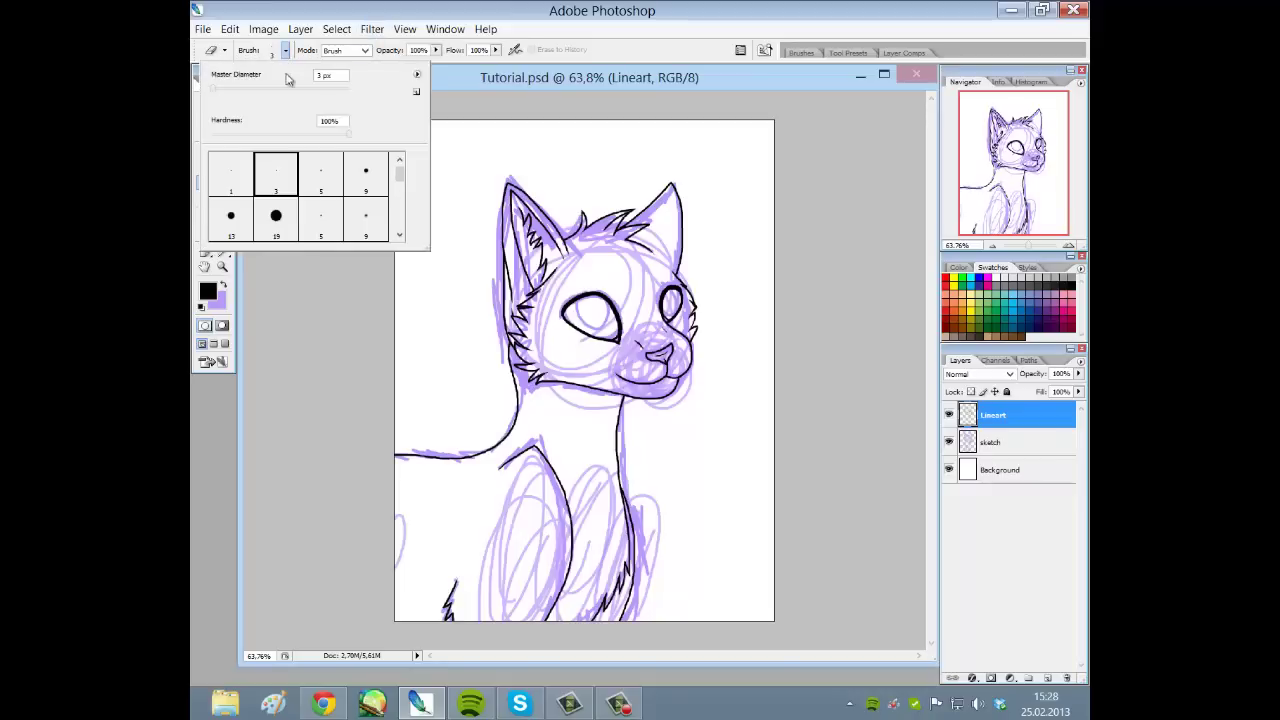
Enlarge the eraser to about 151 px and erase the sketch from the chest and legs
{"action": "left_click_drag", "start_coordinate": [284, 94], "coordinate": [303, 94]}
{"action": "key", "text": "Tab"}
{"action": "key", "text": "Tab"}
{"action": "left_click", "coordinate": [1006, 448]}
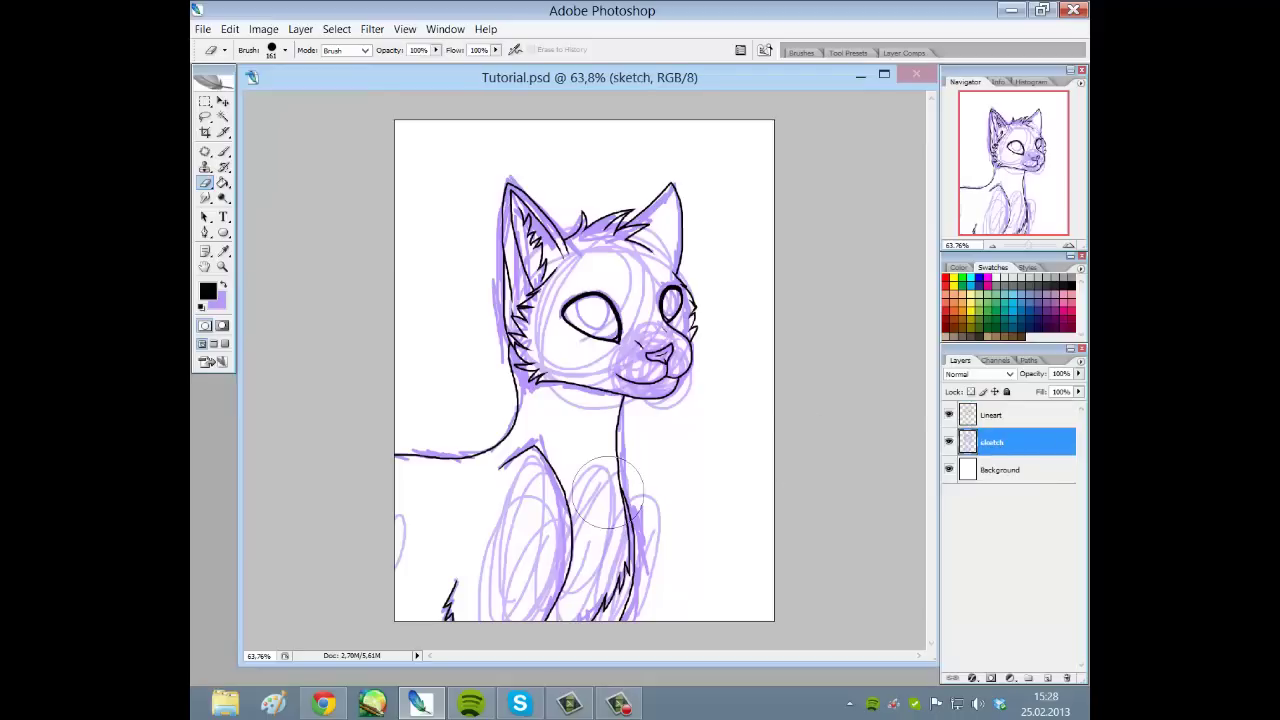
{"action": "mouse_move", "coordinate": [605, 492]}
{"action": "left_mouse_down"}
{"action": "mouse_move", "coordinate": [636, 499]}
{"action": "mouse_move", "coordinate": [646, 577]}
{"action": "mouse_move", "coordinate": [591, 632]}
{"action": "mouse_move", "coordinate": [630, 485]}
{"action": "mouse_move", "coordinate": [492, 627]}
{"action": "mouse_move", "coordinate": [573, 477]}
{"action": "mouse_move", "coordinate": [557, 446]}
{"action": "mouse_move", "coordinate": [459, 538]}
{"action": "mouse_move", "coordinate": [478, 443]}
{"action": "mouse_move", "coordinate": [415, 407]}
{"action": "mouse_move", "coordinate": [409, 615]}
{"action": "mouse_move", "coordinate": [471, 538]}
{"action": "mouse_move", "coordinate": [474, 628]}
{"action": "mouse_move", "coordinate": [475, 434]}
{"action": "mouse_move", "coordinate": [553, 536]}
{"action": "mouse_move", "coordinate": [552, 498]}
{"action": "mouse_move", "coordinate": [493, 414]}
{"action": "mouse_move", "coordinate": [621, 458]}
{"action": "mouse_move", "coordinate": [606, 434]}
{"action": "mouse_move", "coordinate": [554, 425]}
{"action": "mouse_move", "coordinate": [548, 413]}
{"action": "mouse_move", "coordinate": [583, 425]}
{"action": "mouse_move", "coordinate": [477, 383]}
{"action": "mouse_move", "coordinate": [506, 398]}
{"action": "mouse_move", "coordinate": [480, 275]}
{"action": "mouse_move", "coordinate": [503, 242]}
{"action": "mouse_move", "coordinate": [502, 212]}
{"action": "mouse_move", "coordinate": [523, 255]}
{"action": "mouse_move", "coordinate": [565, 200]}
{"action": "mouse_move", "coordinate": [597, 224]}
{"action": "mouse_move", "coordinate": [639, 206]}
{"action": "mouse_move", "coordinate": [725, 215]}
{"action": "left_mouse_up"}
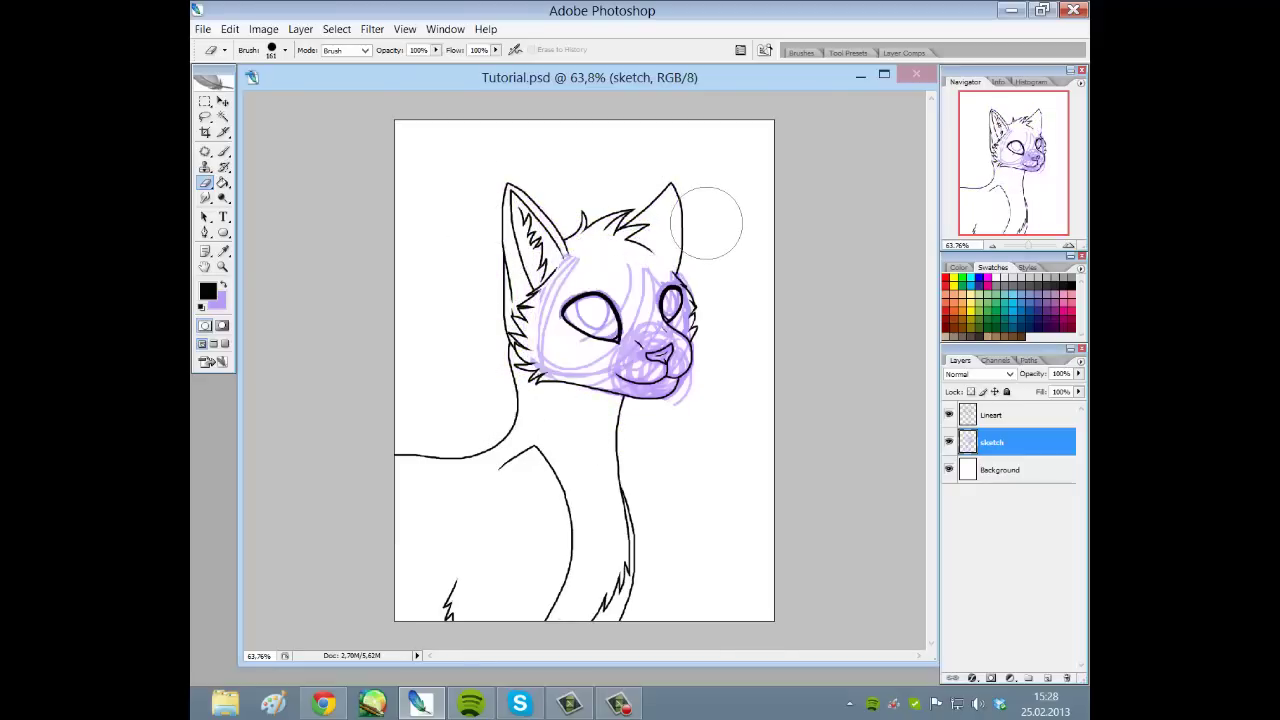
Erase the sketch around the nose, muzzle, cheeks and eyes with a 36 px eraser
{"action": "left_click", "coordinate": [285, 50]}
{"action": "left_click_drag", "start_coordinate": [240, 88], "coordinate": [234, 88]}
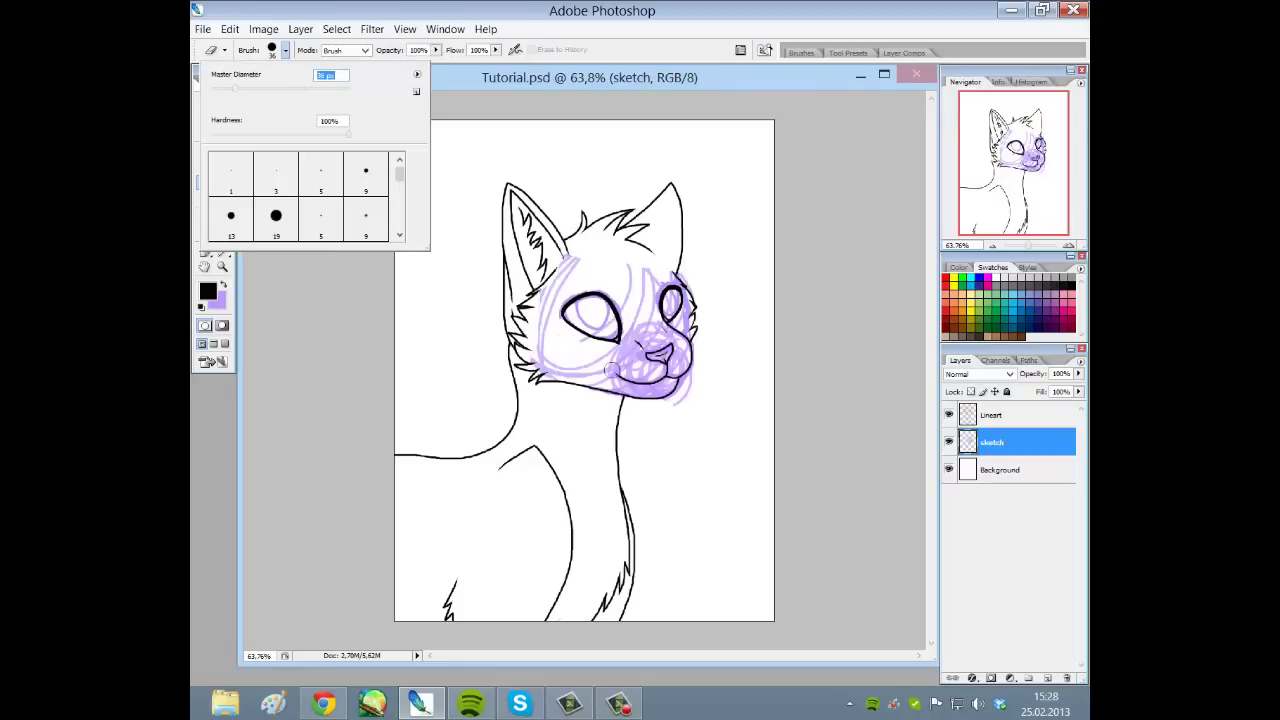
{"action": "key", "text": "Tab"}
{"action": "mouse_move", "coordinate": [615, 368]}
{"action": "left_mouse_down"}
{"action": "mouse_move", "coordinate": [655, 372]}
{"action": "mouse_move", "coordinate": [665, 356]}
{"action": "mouse_move", "coordinate": [628, 330]}
{"action": "mouse_move", "coordinate": [615, 355]}
{"action": "mouse_move", "coordinate": [543, 326]}
{"action": "mouse_move", "coordinate": [560, 365]}
{"action": "mouse_move", "coordinate": [604, 380]}
{"action": "left_mouse_up"}
{"action": "mouse_move", "coordinate": [678, 360]}
{"action": "left_mouse_down"}
{"action": "mouse_move", "coordinate": [692, 285]}
{"action": "mouse_move", "coordinate": [673, 273]}
{"action": "mouse_move", "coordinate": [696, 305]}
{"action": "mouse_move", "coordinate": [671, 416]}
{"action": "left_mouse_up"}
{"action": "mouse_move", "coordinate": [670, 336]}
{"action": "left_mouse_down"}
{"action": "mouse_move", "coordinate": [666, 276]}
{"action": "mouse_move", "coordinate": [644, 261]}
{"action": "mouse_move", "coordinate": [627, 301]}
{"action": "mouse_move", "coordinate": [602, 280]}
{"action": "mouse_move", "coordinate": [623, 313]}
{"action": "mouse_move", "coordinate": [597, 344]}
{"action": "mouse_move", "coordinate": [626, 297]}
{"action": "mouse_move", "coordinate": [532, 320]}
{"action": "mouse_move", "coordinate": [564, 255]}
{"action": "mouse_move", "coordinate": [519, 273]}
{"action": "left_mouse_up"}
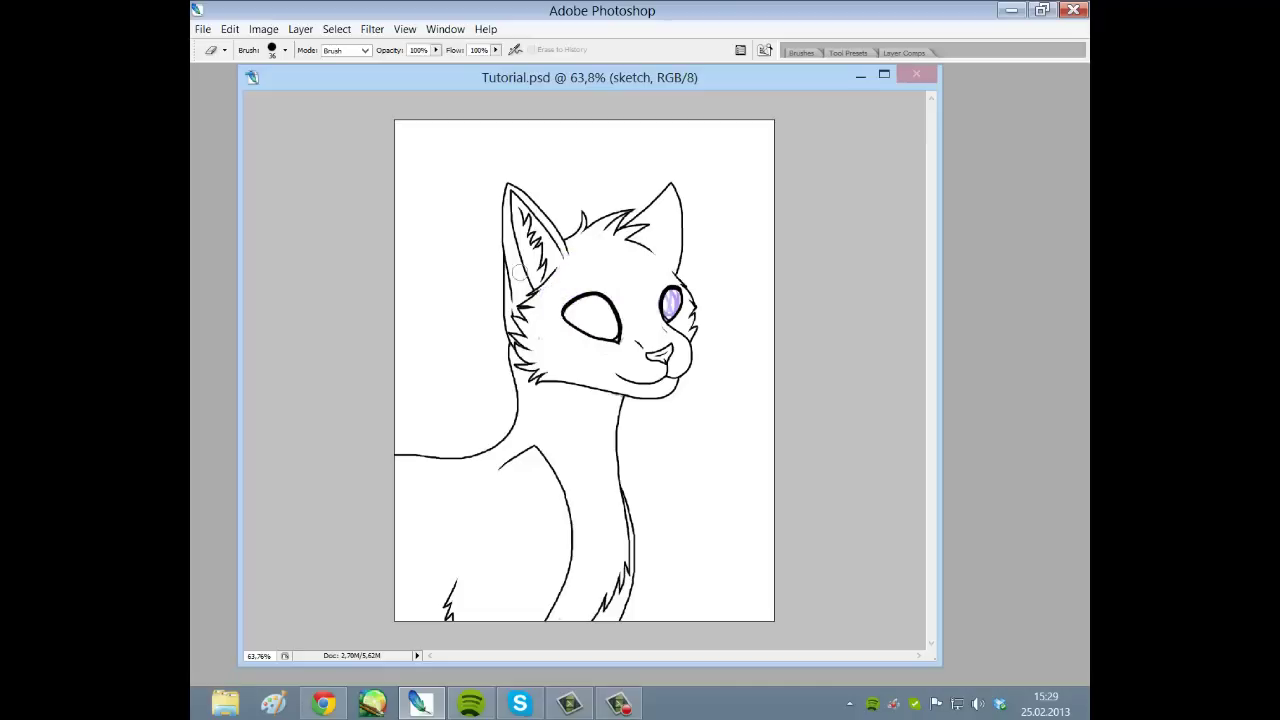
{"action": "mouse_move", "coordinate": [686, 242]}
{"action": "left_mouse_down"}
{"action": "mouse_move", "coordinate": [649, 331]}
{"action": "mouse_move", "coordinate": [713, 307]}
{"action": "left_mouse_up"}
Set the eraser size to 2500 px, then down to 25 px
{"action": "left_click", "coordinate": [284, 50]}
{"action": "double_click", "coordinate": [318, 80]}
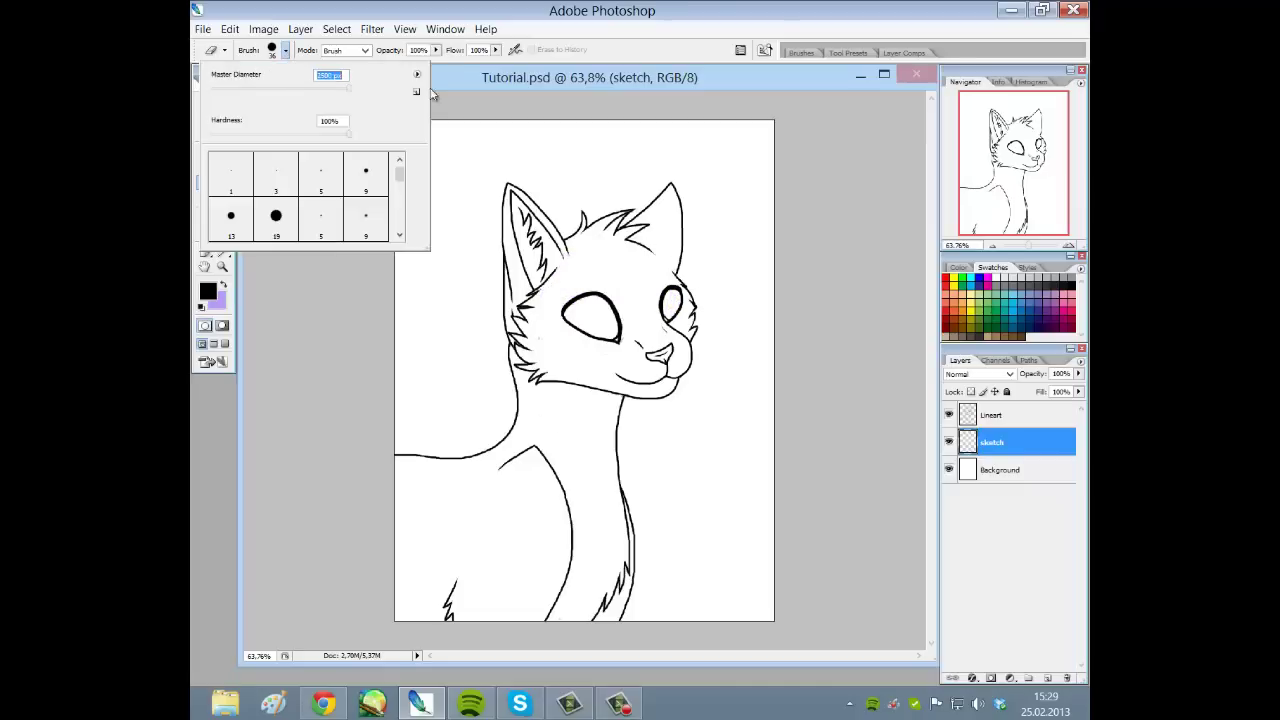
{"action": "type", "text": "2500"}
{"action": "key", "text": "Return"}
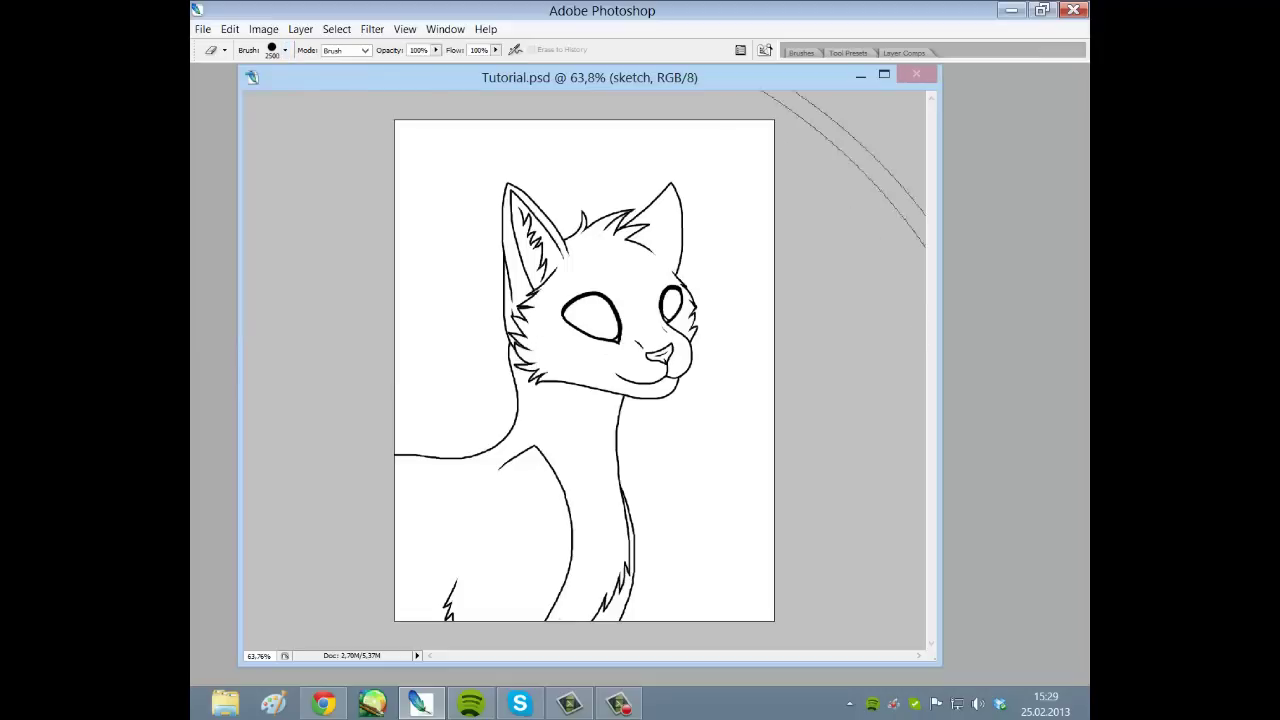
{"action": "key", "text": "Tab"}
{"action": "left_click", "coordinate": [284, 50]}
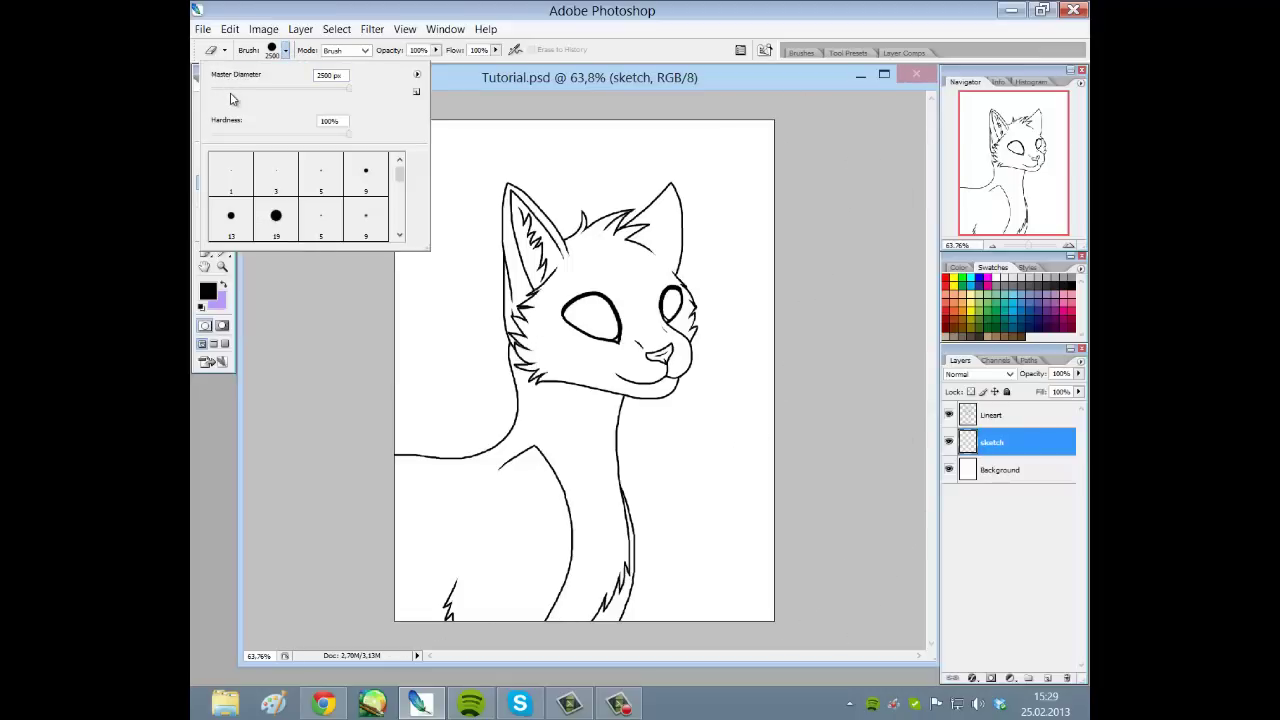
{"action": "left_click", "coordinate": [229, 89]}
Switch to the Brush tool
{"action": "key", "text": "Return"}
{"action": "left_click", "coordinate": [223, 151]}
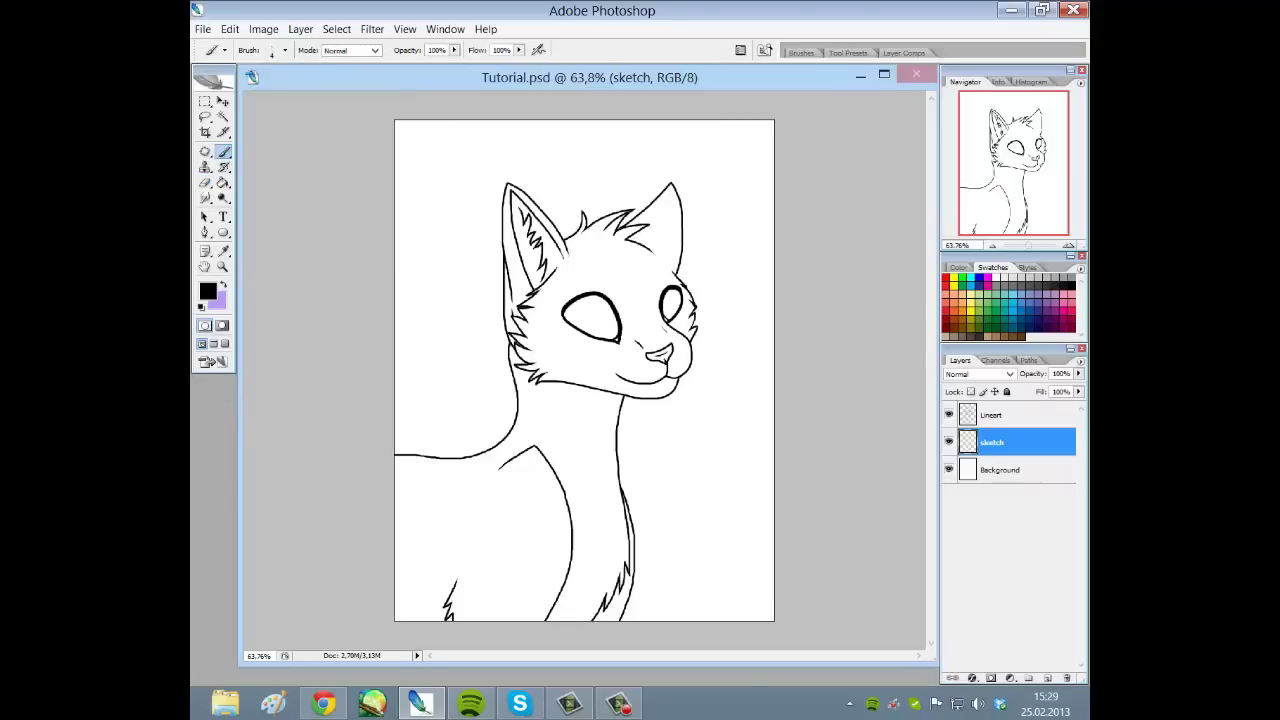
{"action": "double_click", "coordinate": [1004, 445]}
Add a new layer group above the sketch layer and name it 'cat'
{"action": "left_click", "coordinate": [1027, 680]}
{"action": "double_click", "coordinate": [1018, 443]}
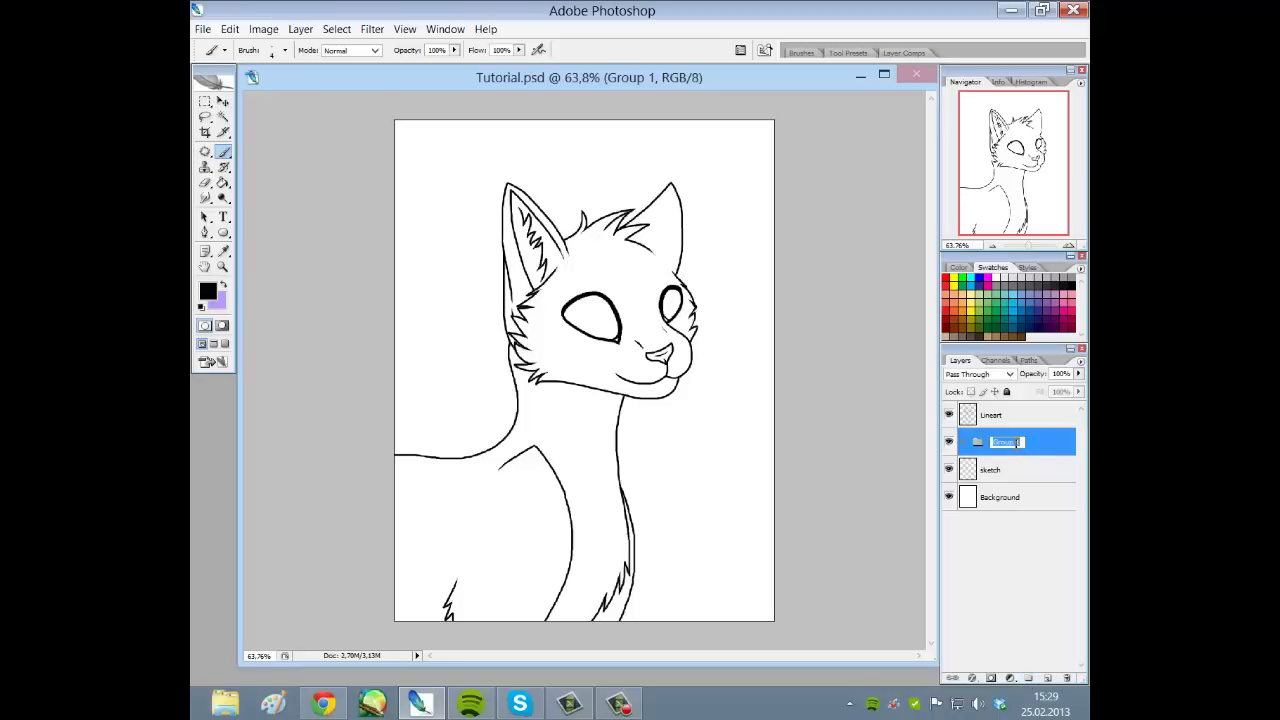
{"action": "key", "text": "BackSpace"}
{"action": "key", "text": "Return"}
{"action": "double_click", "coordinate": [997, 443]}
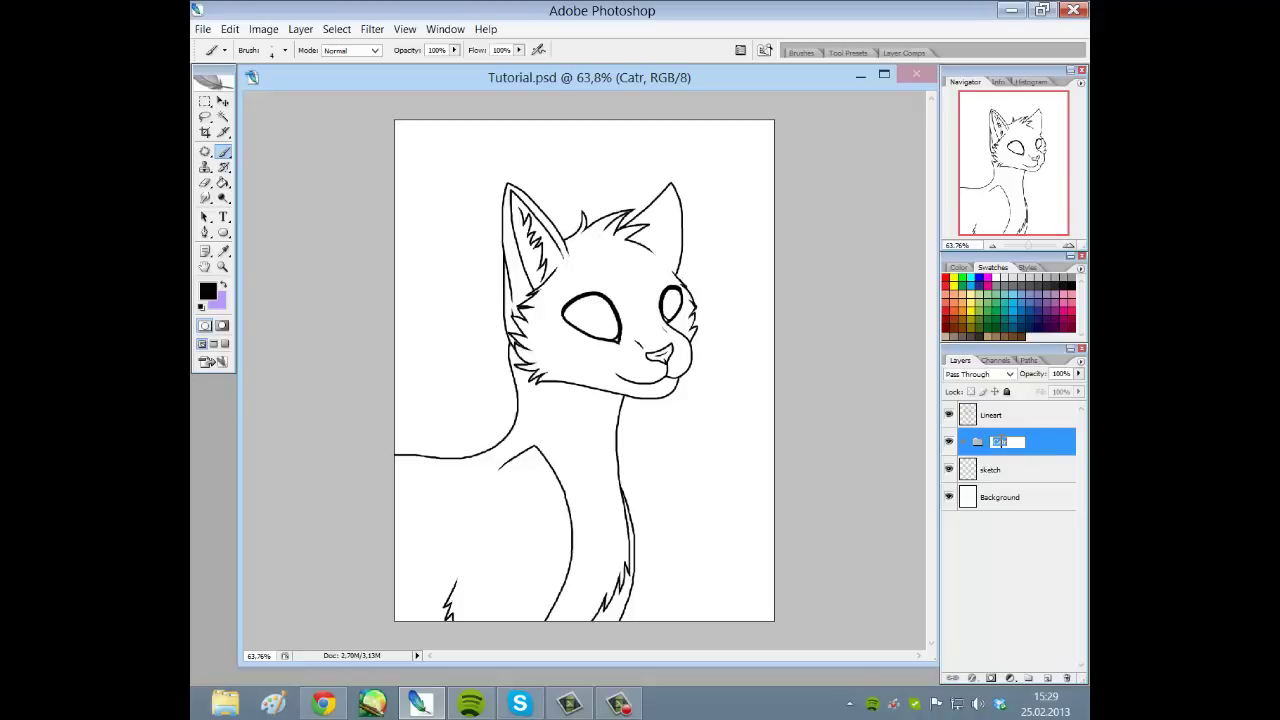
{"action": "type", "text": "cat"}
{"action": "key", "text": "Return"}
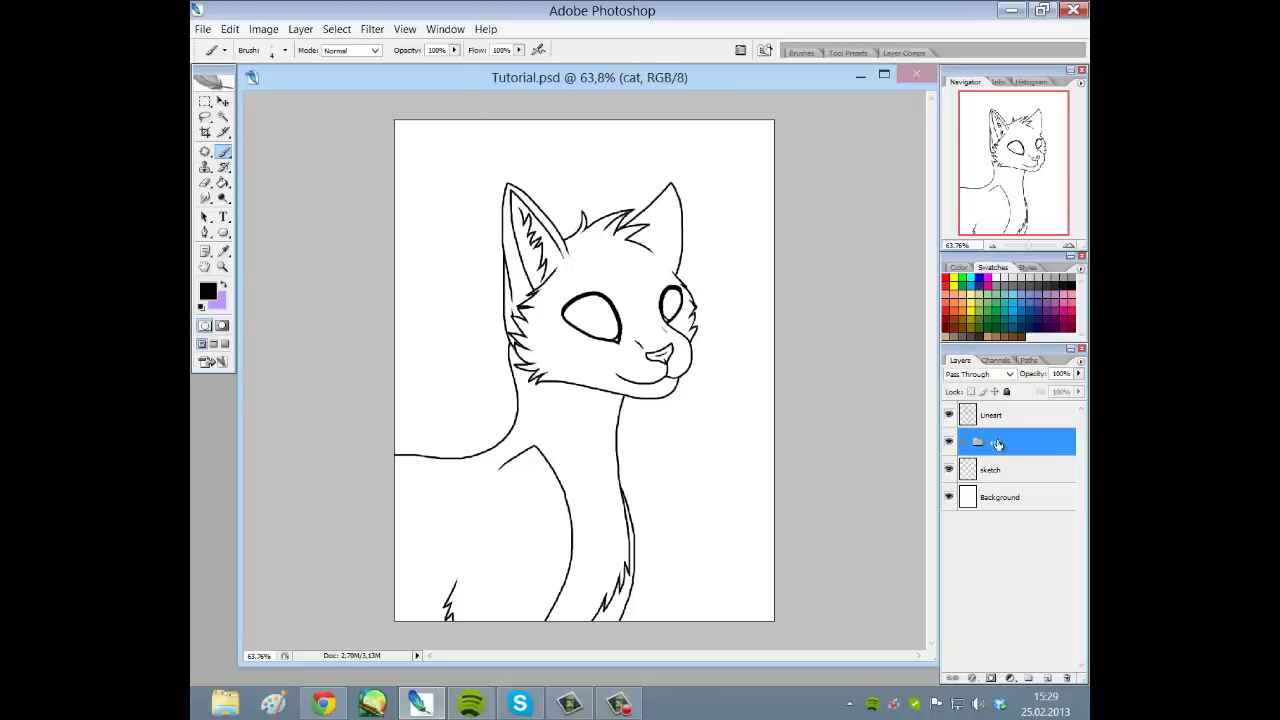
Add a new layer inside the cat group and pick a dark brown foreground colour
{"action": "left_click", "coordinate": [1052, 679]}
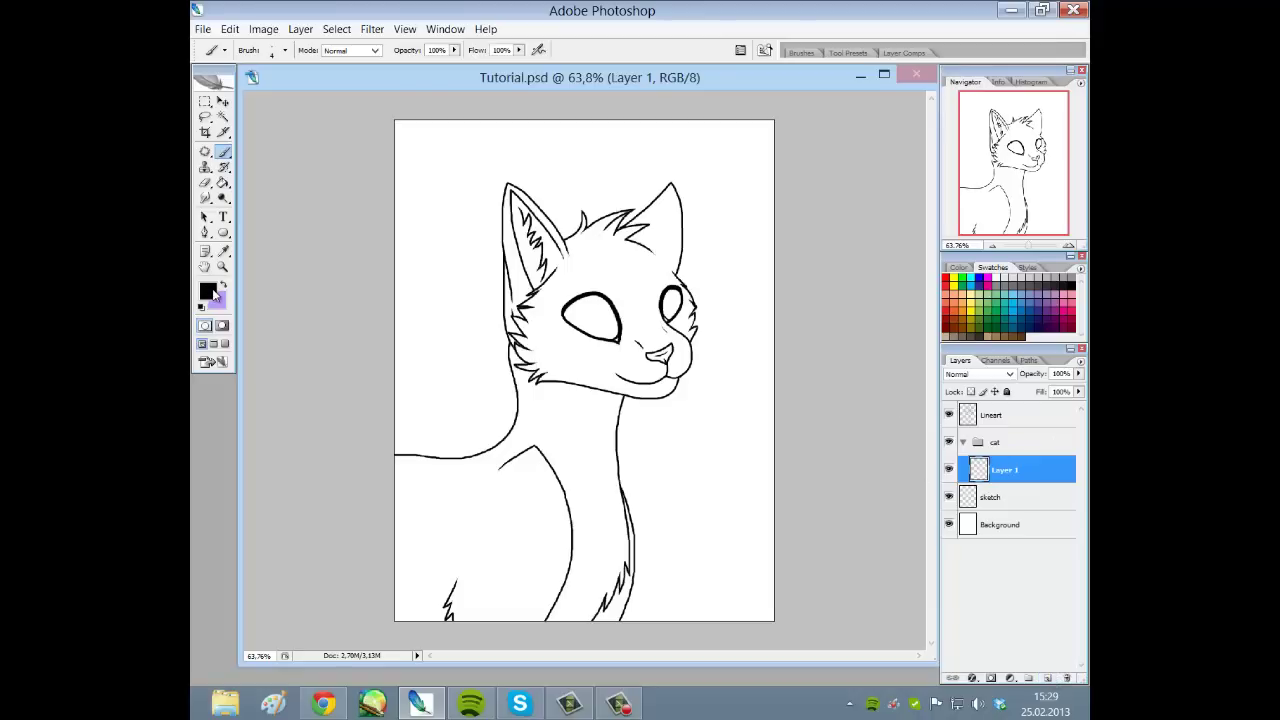
{"action": "left_click", "coordinate": [208, 290]}
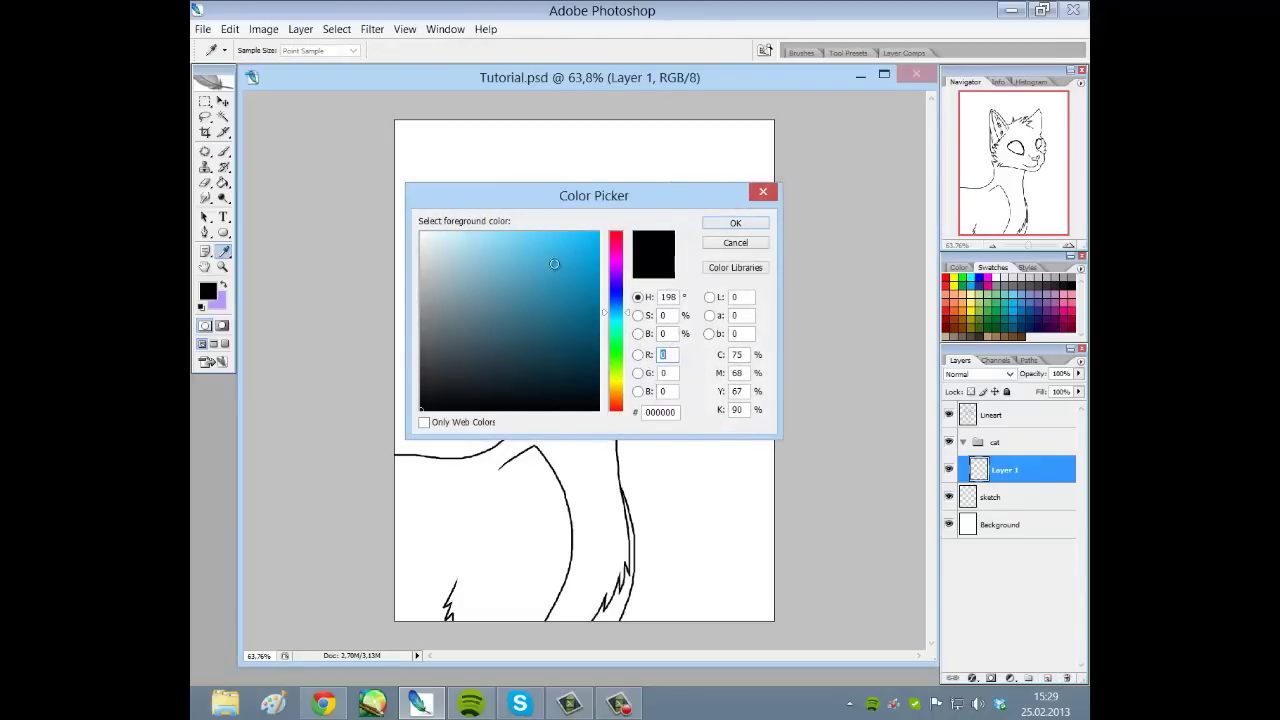
{"action": "left_click", "coordinate": [554, 263]}
{"action": "left_click", "coordinate": [735, 223]}
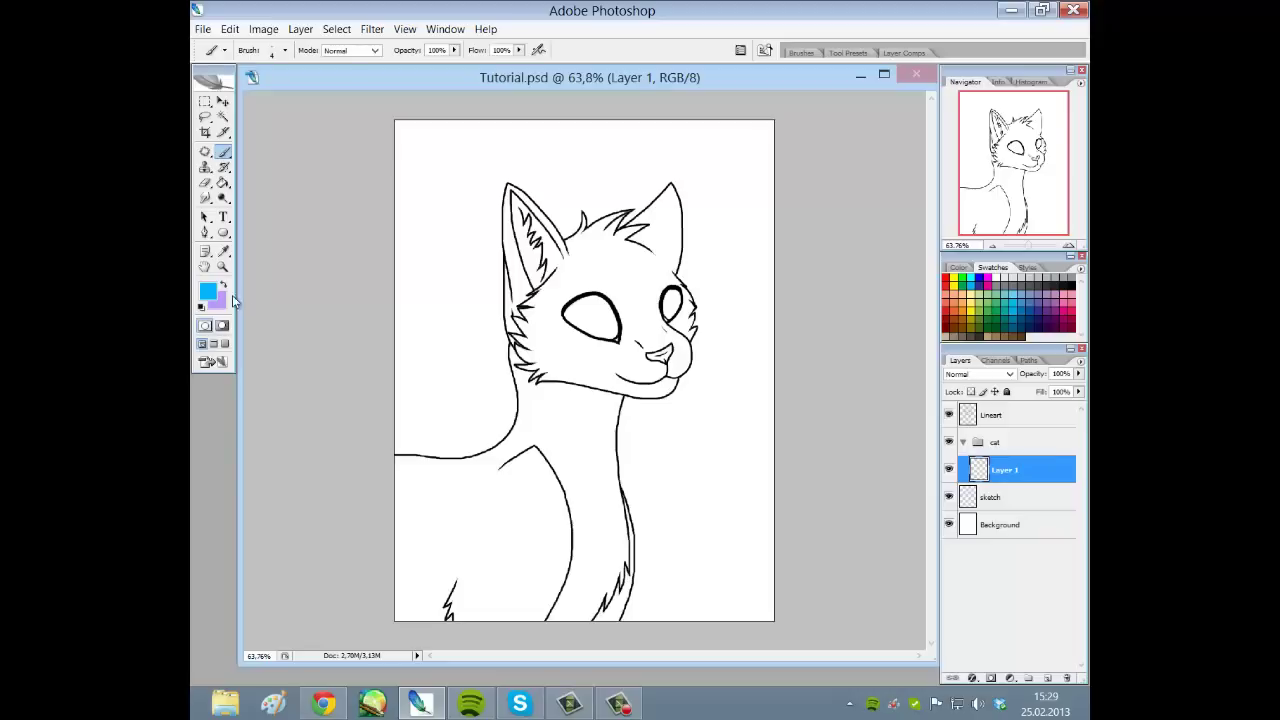
{"action": "left_click", "coordinate": [211, 291]}
{"action": "left_click_drag", "start_coordinate": [618, 300], "coordinate": [619, 408]}
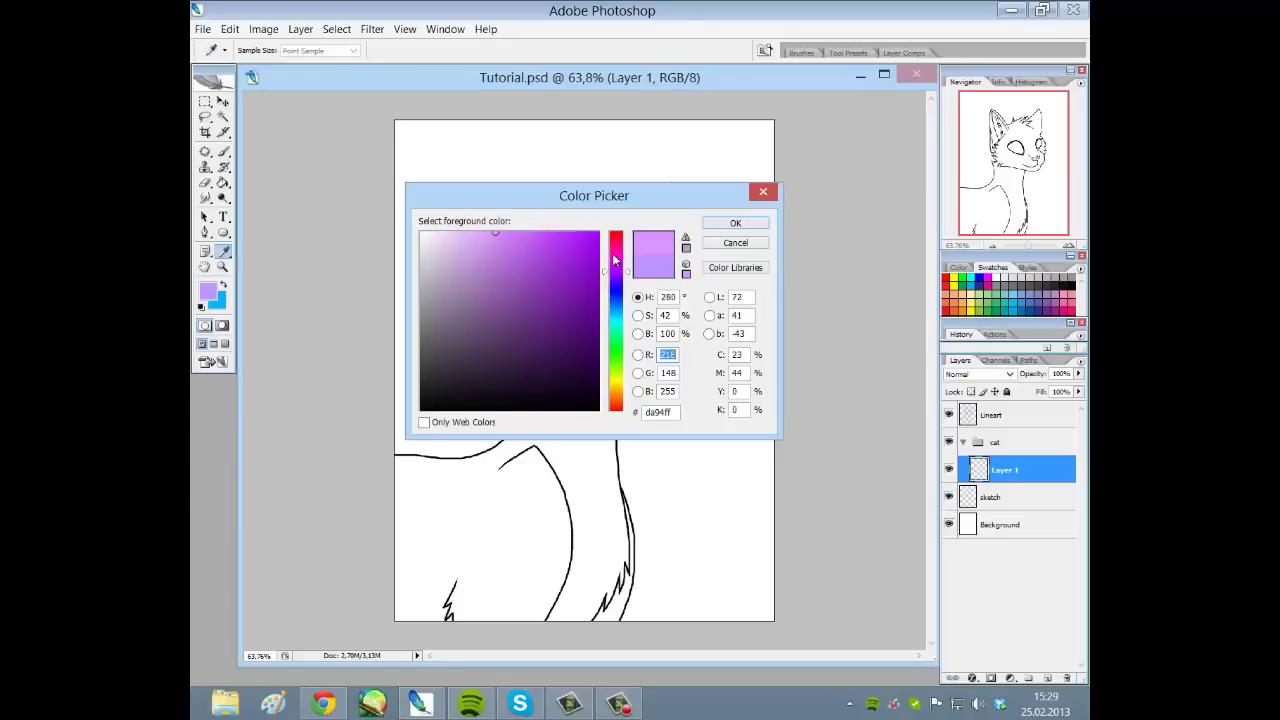
{"action": "left_click_drag", "start_coordinate": [619, 266], "coordinate": [619, 400]}
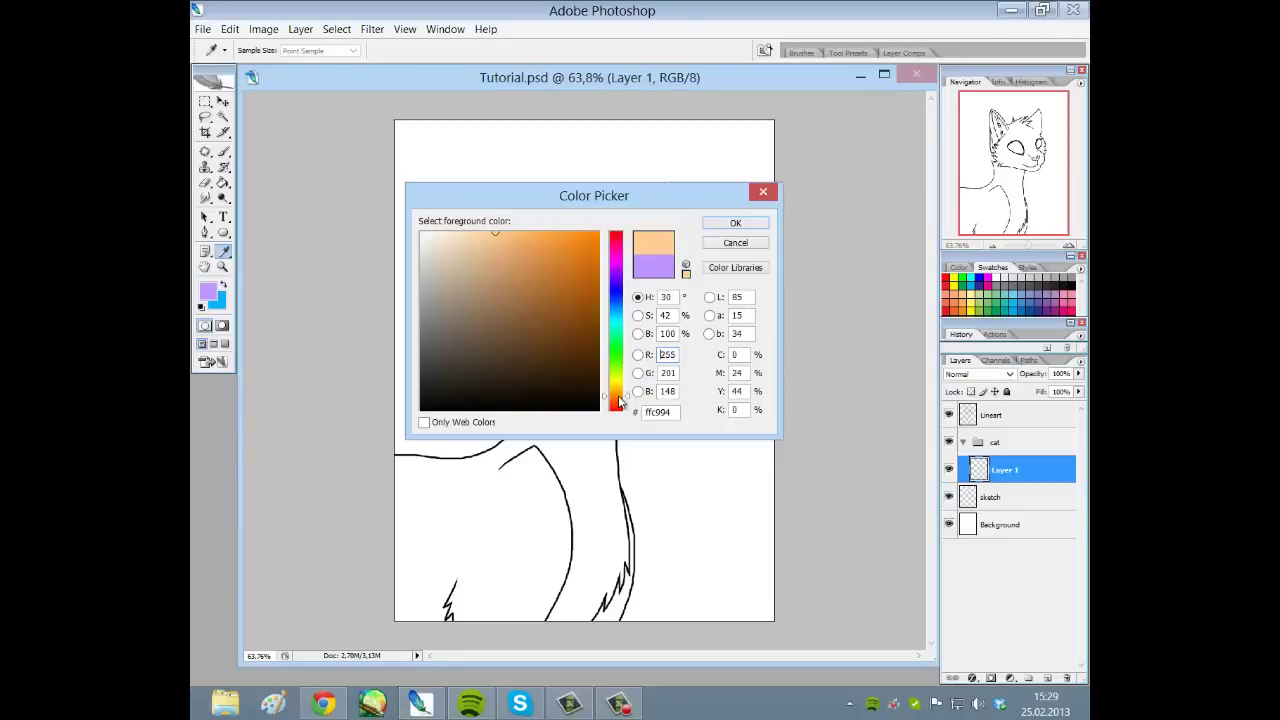
{"action": "mouse_move", "coordinate": [590, 340]}
{"action": "left_mouse_down"}
{"action": "mouse_move", "coordinate": [665, 213]}
{"action": "mouse_move", "coordinate": [549, 200]}
{"action": "mouse_move", "coordinate": [580, 348]}
{"action": "mouse_move", "coordinate": [605, 383]}
{"action": "mouse_move", "coordinate": [628, 372]}
{"action": "left_mouse_up"}
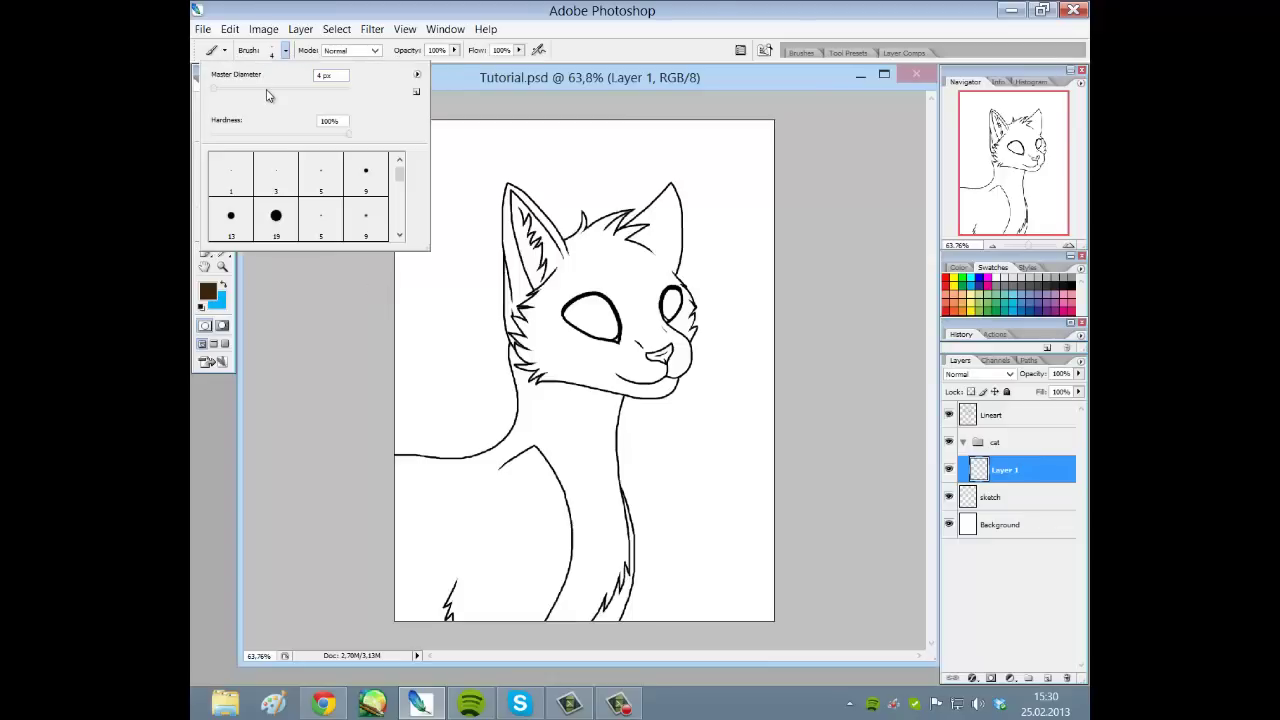
Enlarge the brush and paint dark brown broadly over the cat
{"action": "left_click_drag", "start_coordinate": [272, 95], "coordinate": [286, 94]}
{"action": "key", "text": "Tab"}
{"action": "mouse_move", "coordinate": [508, 205]}
{"action": "left_mouse_down"}
{"action": "mouse_move", "coordinate": [523, 240]}
{"action": "mouse_move", "coordinate": [517, 322]}
{"action": "mouse_move", "coordinate": [513, 297]}
{"action": "mouse_move", "coordinate": [490, 447]}
{"action": "mouse_move", "coordinate": [457, 470]}
{"action": "mouse_move", "coordinate": [434, 460]}
{"action": "mouse_move", "coordinate": [373, 485]}
{"action": "mouse_move", "coordinate": [396, 500]}
{"action": "mouse_move", "coordinate": [378, 545]}
{"action": "mouse_move", "coordinate": [384, 587]}
{"action": "mouse_move", "coordinate": [440, 600]}
{"action": "mouse_move", "coordinate": [505, 571]}
{"action": "mouse_move", "coordinate": [386, 623]}
{"action": "mouse_move", "coordinate": [516, 637]}
{"action": "mouse_move", "coordinate": [599, 590]}
{"action": "mouse_move", "coordinate": [693, 423]}
{"action": "mouse_move", "coordinate": [645, 400]}
{"action": "mouse_move", "coordinate": [670, 375]}
{"action": "mouse_move", "coordinate": [545, 393]}
{"action": "mouse_move", "coordinate": [532, 377]}
{"action": "mouse_move", "coordinate": [673, 303]}
{"action": "mouse_move", "coordinate": [583, 297]}
{"action": "mouse_move", "coordinate": [727, 213]}
{"action": "mouse_move", "coordinate": [460, 182]}
{"action": "mouse_move", "coordinate": [505, 153]}
{"action": "mouse_move", "coordinate": [568, 199]}
{"action": "mouse_move", "coordinate": [533, 261]}
{"action": "mouse_move", "coordinate": [318, 438]}
{"action": "mouse_move", "coordinate": [522, 311]}
{"action": "mouse_move", "coordinate": [499, 336]}
{"action": "mouse_move", "coordinate": [443, 345]}
{"action": "left_mouse_up"}
{"action": "key", "text": "Tab"}
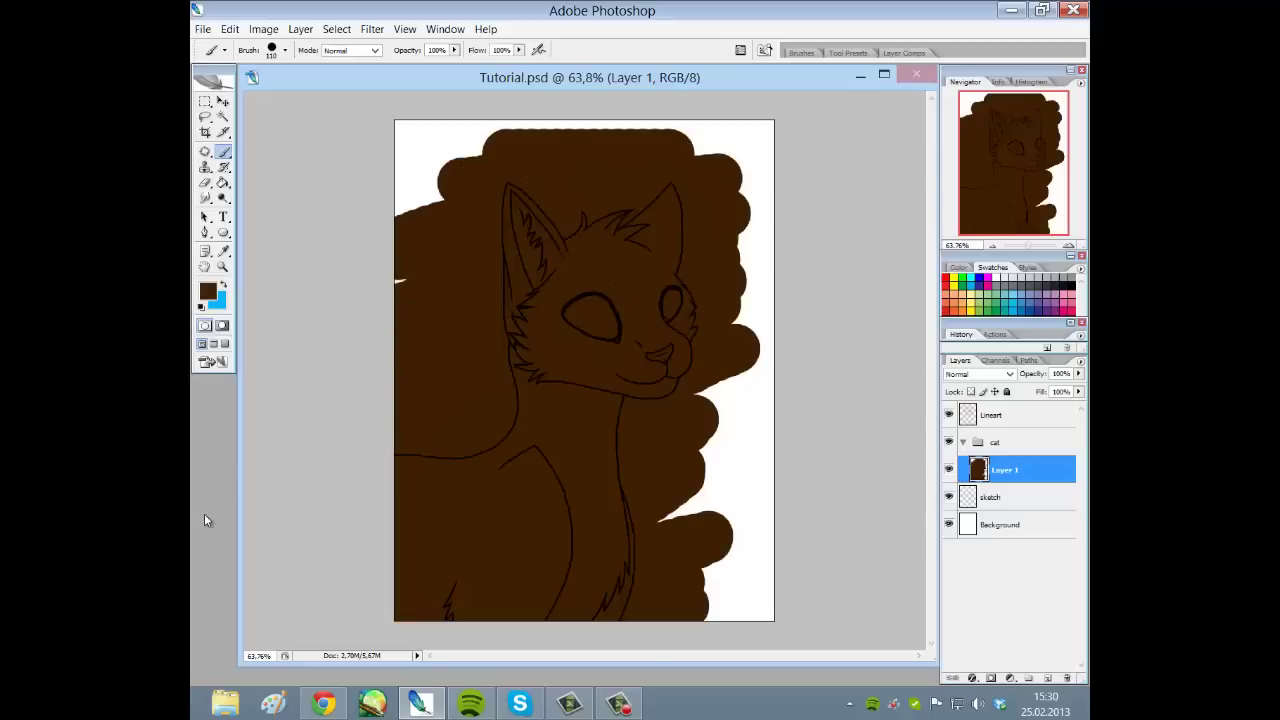
{"action": "left_click", "coordinate": [206, 185]}
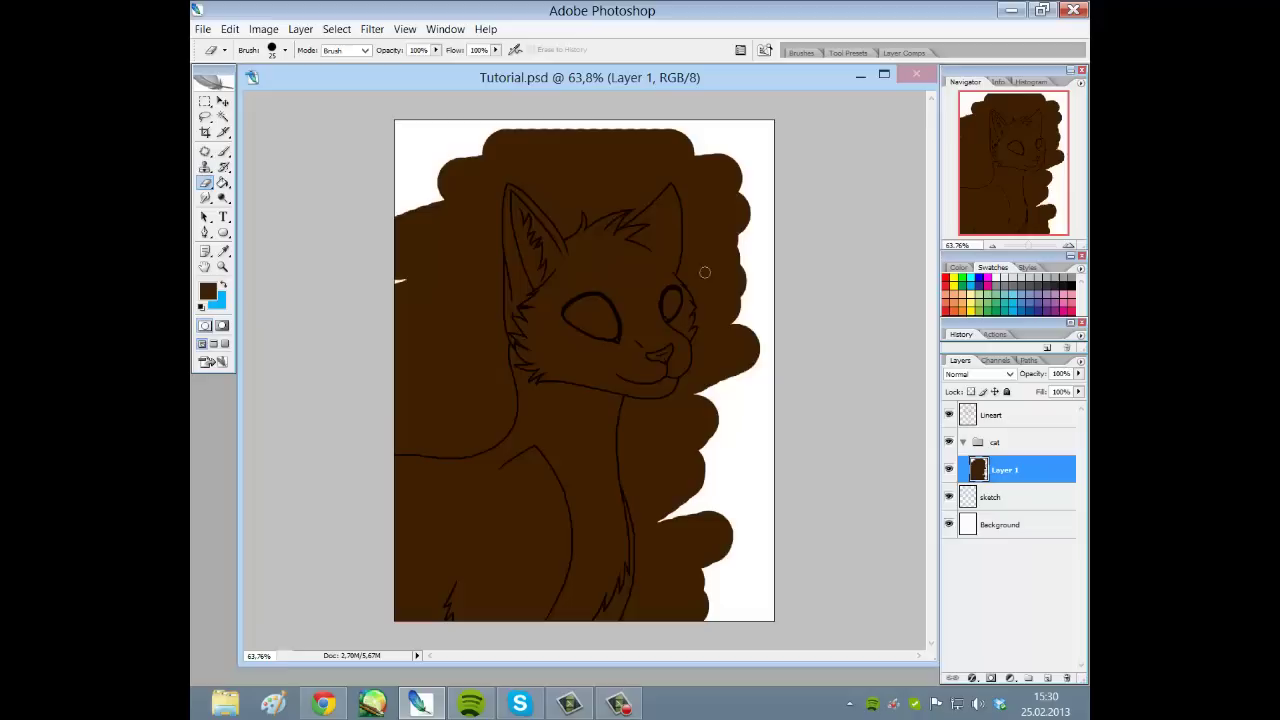
{"action": "left_click_drag", "start_coordinate": [1037, 245], "coordinate": [1043, 249]}
{"action": "left_click_drag", "start_coordinate": [1015, 170], "coordinate": [1038, 189]}
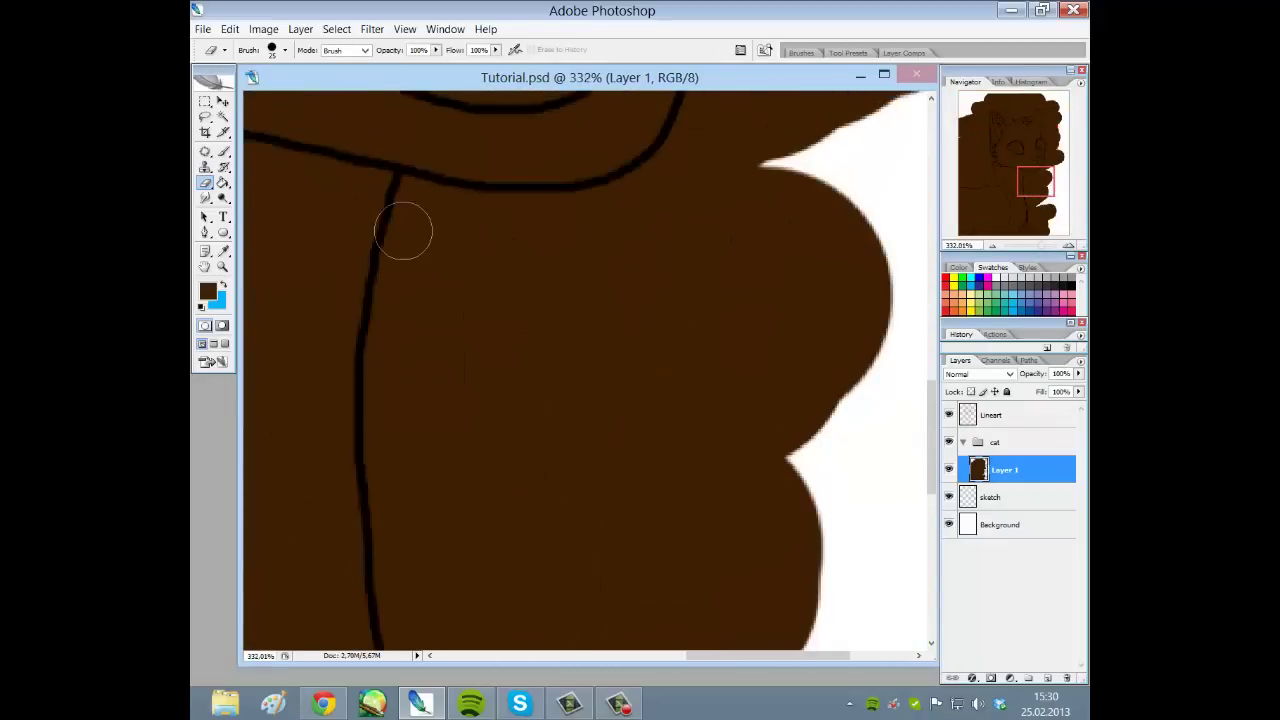
{"action": "mouse_move", "coordinate": [420, 205]}
{"action": "left_mouse_down"}
{"action": "mouse_move", "coordinate": [594, 203]}
{"action": "mouse_move", "coordinate": [683, 140]}
{"action": "left_mouse_up"}
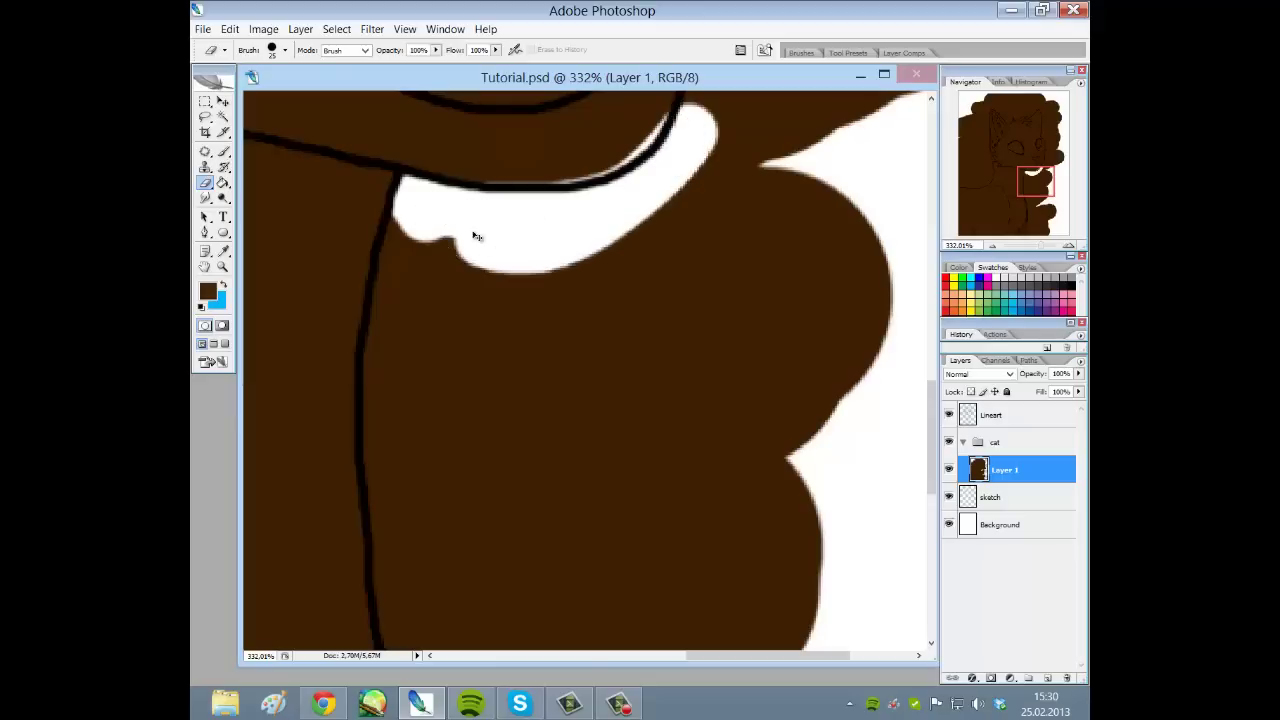
{"action": "key", "text": "ctrl+z"}
{"action": "left_click_drag", "start_coordinate": [1058, 252], "coordinate": [1030, 257]}
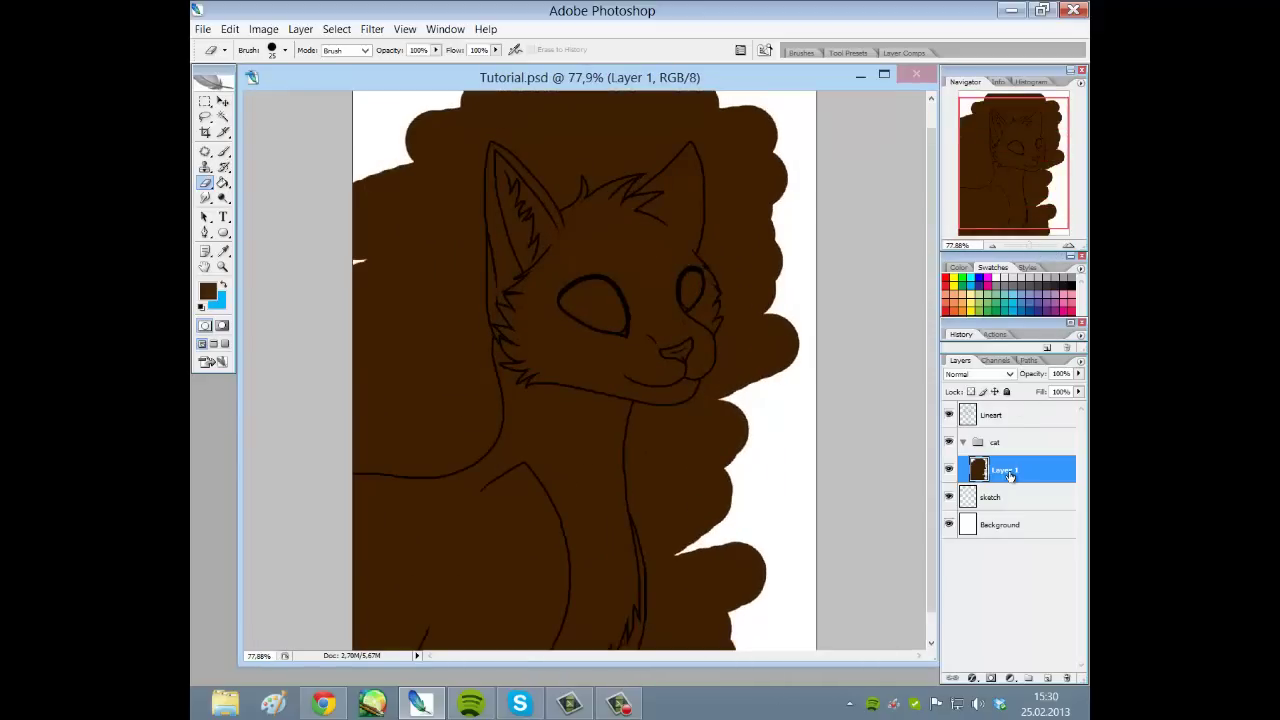
{"action": "scroll", "coordinate": [889, 438], "scroll_direction": "down", "scroll_amount": 1}
{"action": "scroll", "coordinate": [893, 438], "scroll_direction": "down", "scroll_amount": 1}
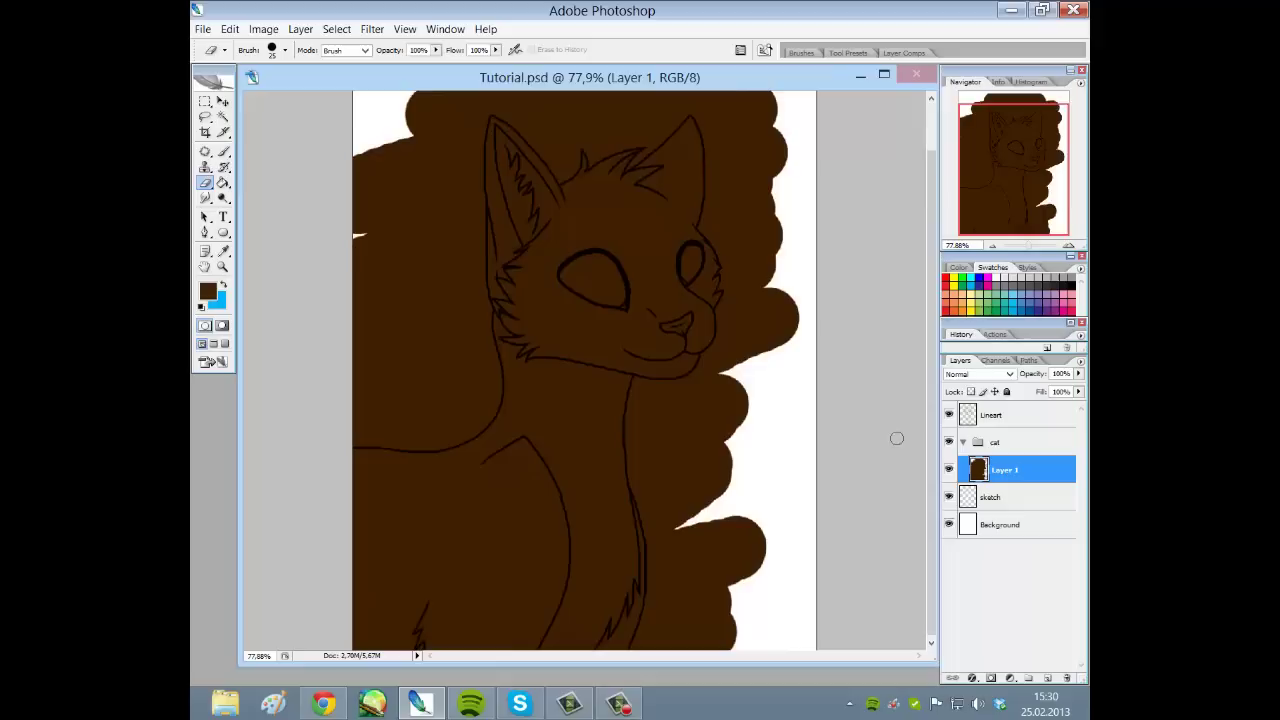
{"action": "left_click", "coordinate": [992, 245]}
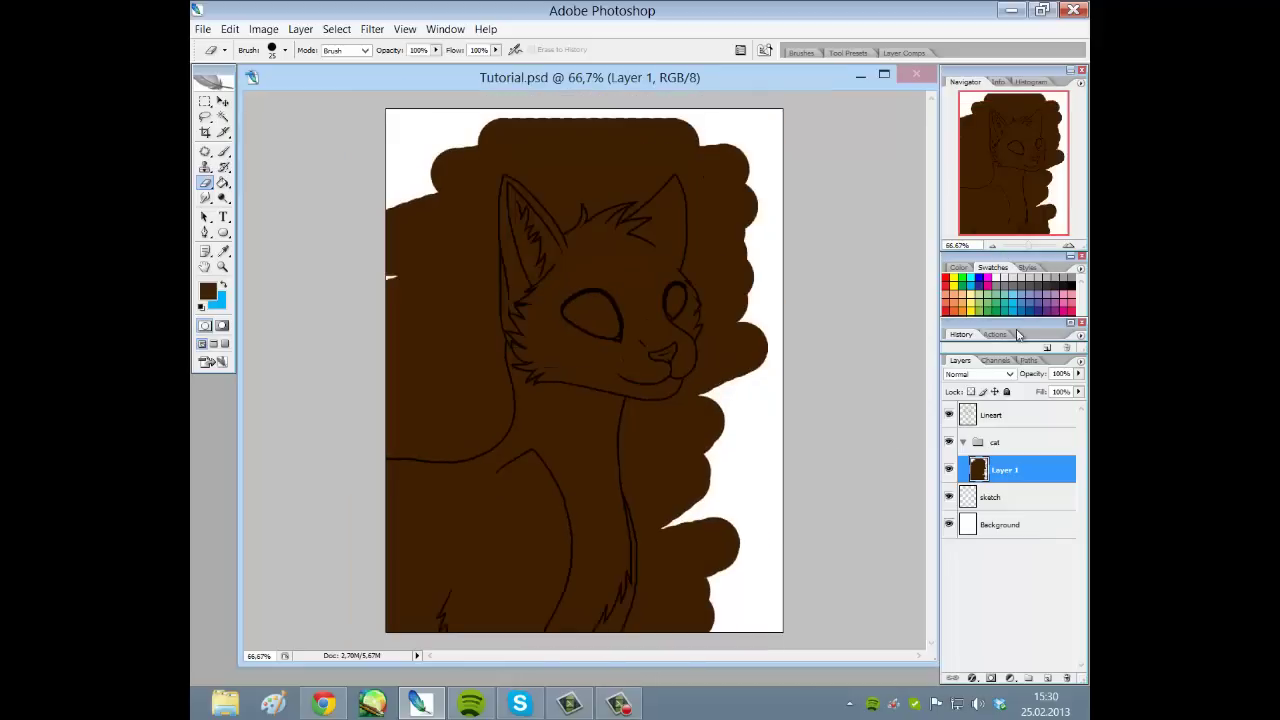
Select by colour on the Lineart layer and apply Select > Modify > Expand
{"action": "left_click", "coordinate": [1010, 424]}
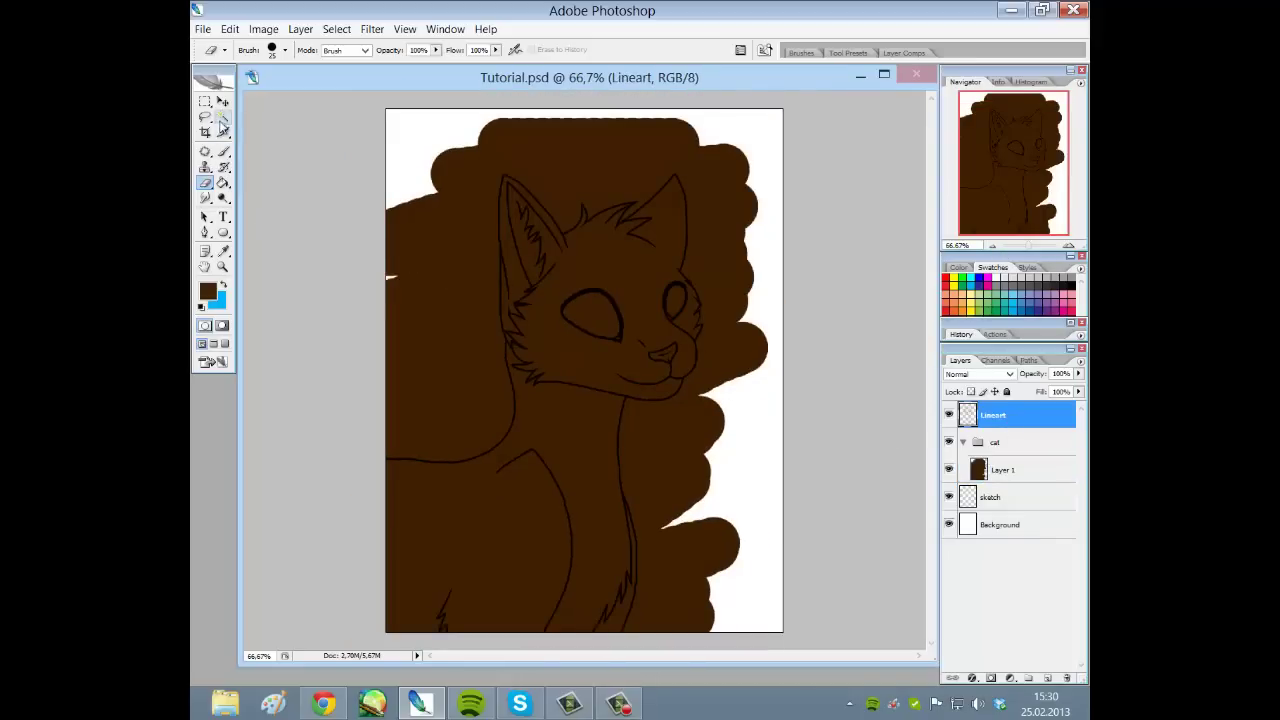
{"action": "left_click", "coordinate": [223, 119]}
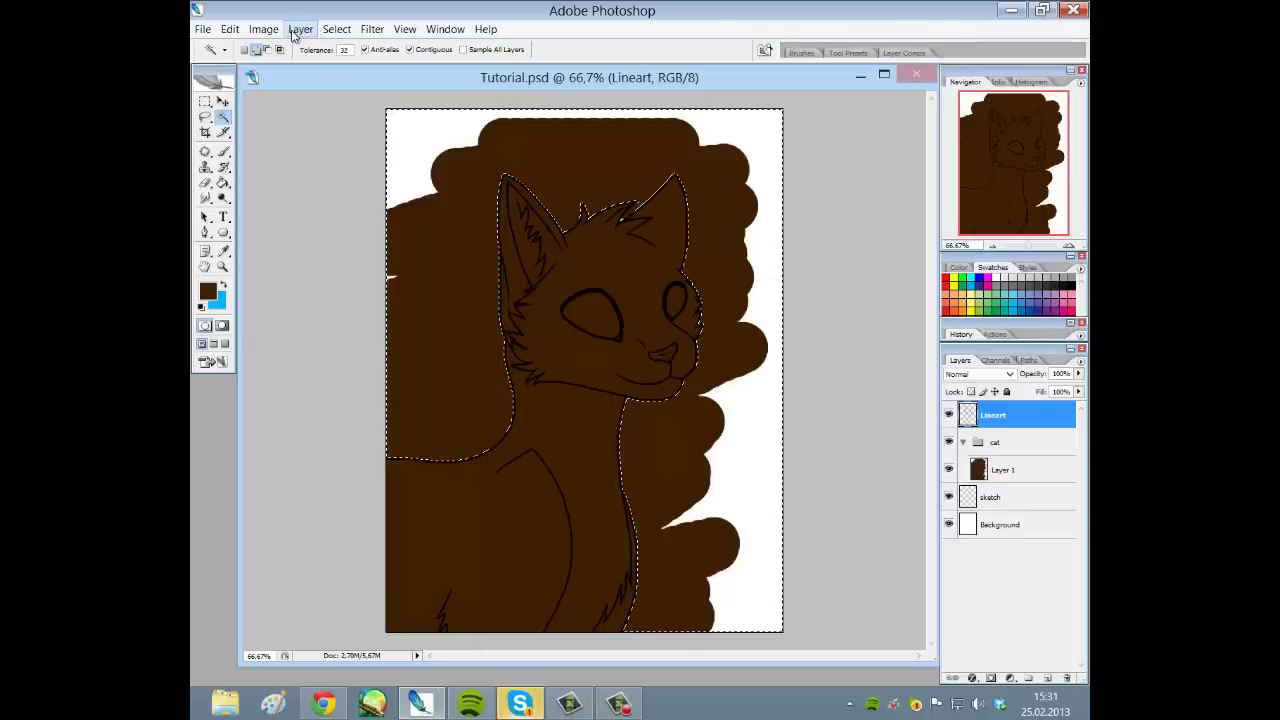
{"action": "left_click", "coordinate": [336, 29]}
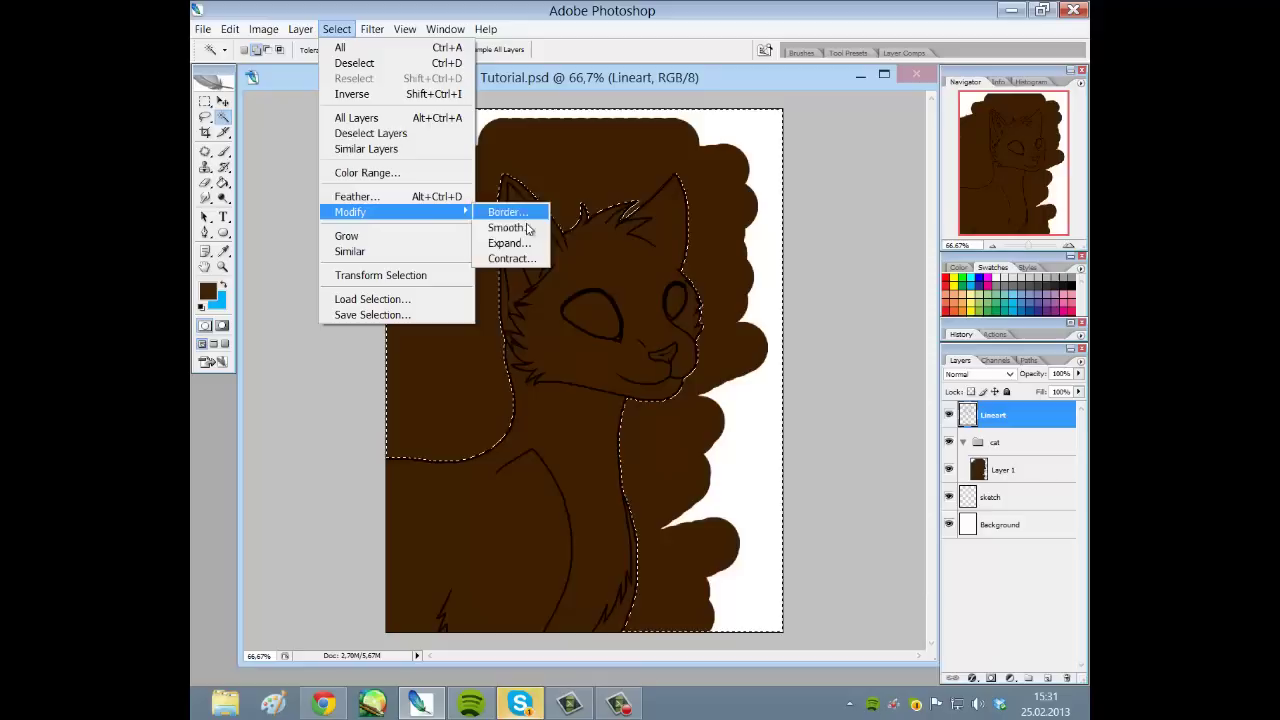
{"action": "left_click", "coordinate": [531, 245]}
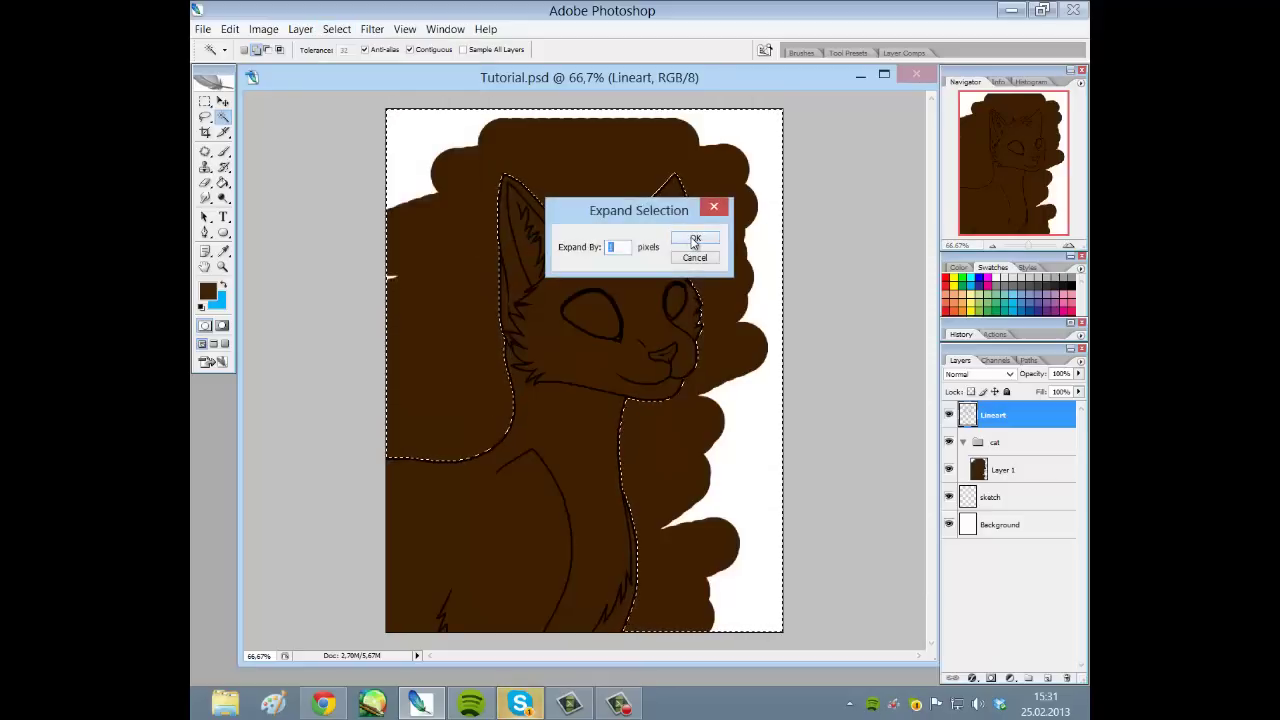
{"action": "left_click", "coordinate": [694, 240]}
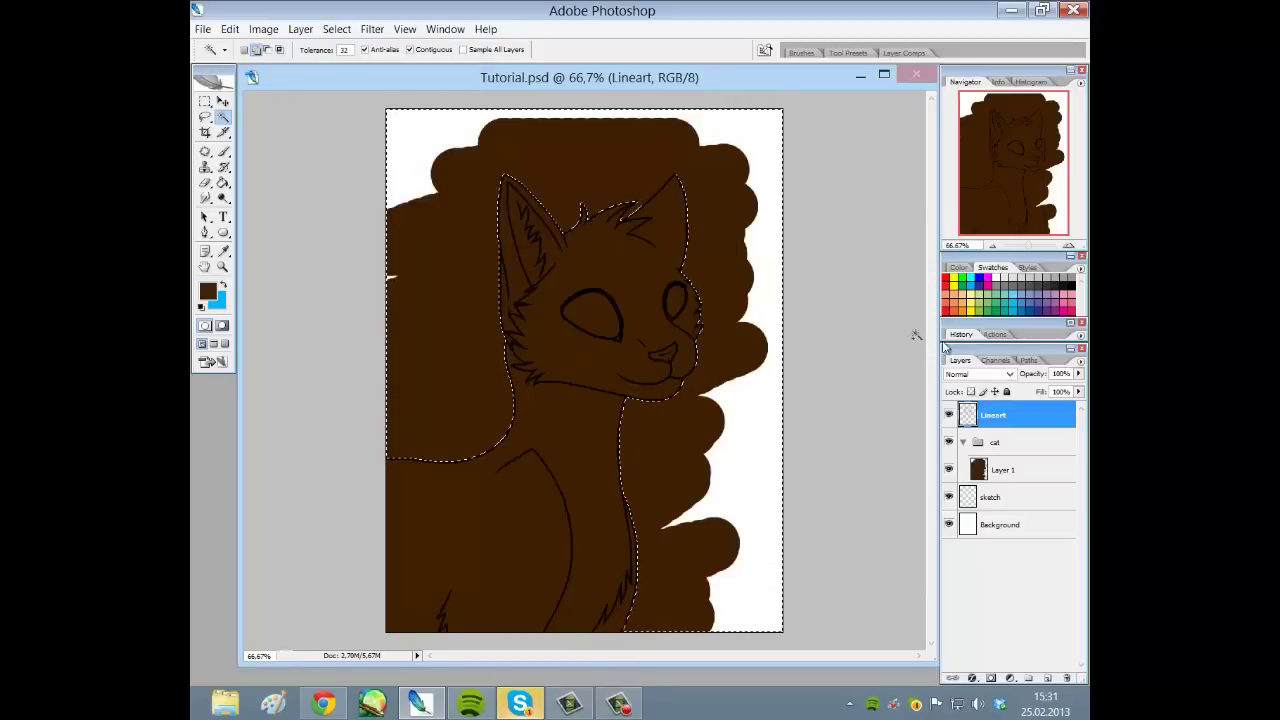
Zoom in on the ears and set the Lasso to Add to selection
{"action": "left_click_drag", "start_coordinate": [1030, 247], "coordinate": [1042, 247]}
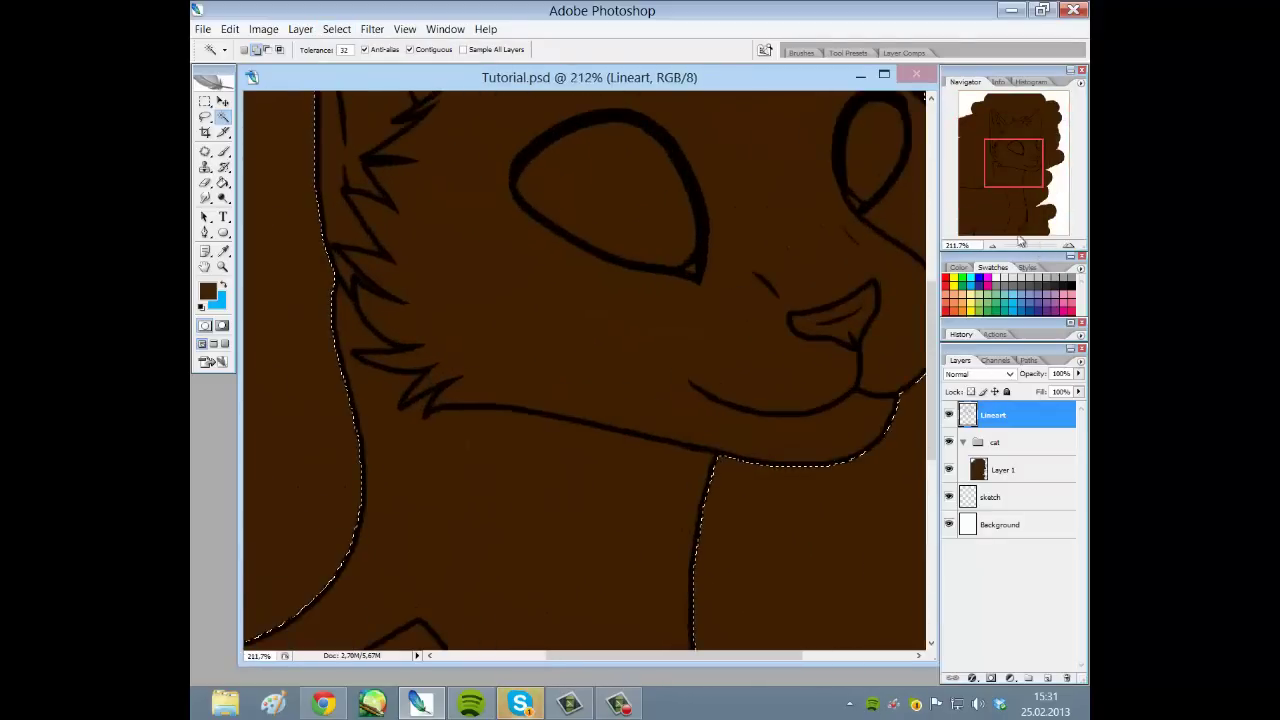
{"action": "left_click_drag", "start_coordinate": [1013, 167], "coordinate": [1015, 137]}
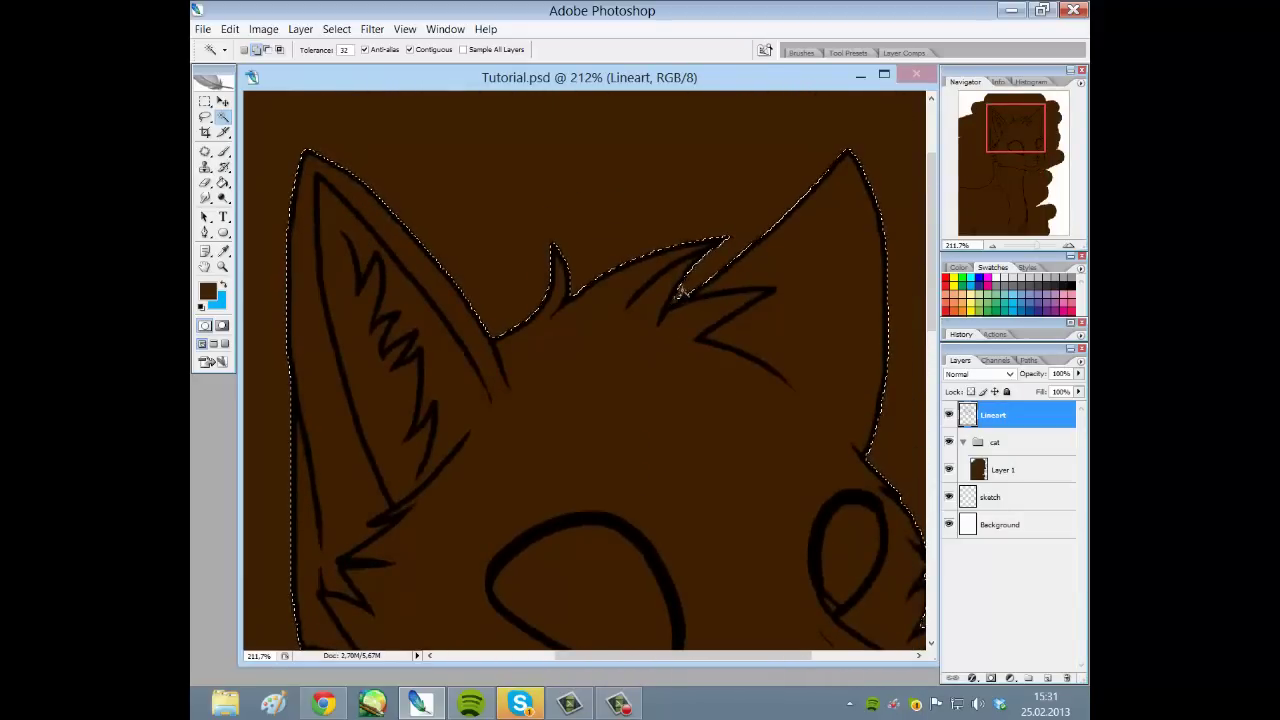
{"action": "left_click", "coordinate": [205, 118]}
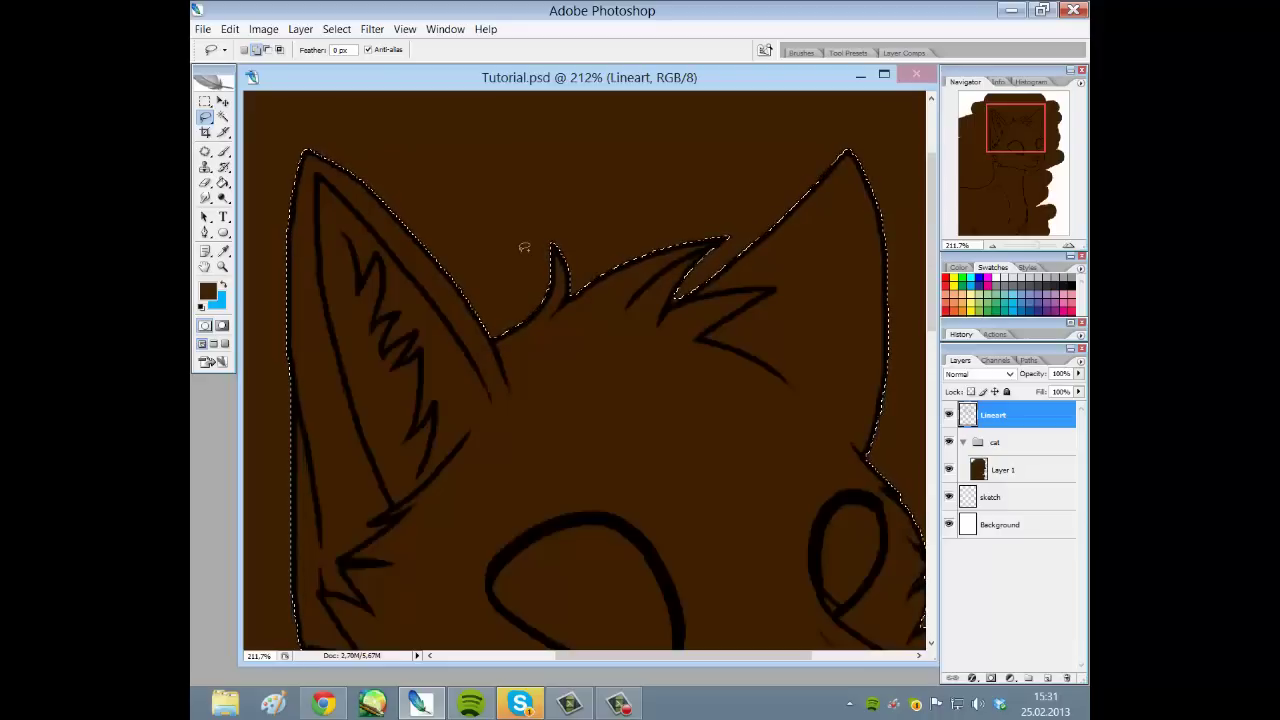
{"action": "left_click", "coordinate": [256, 52]}
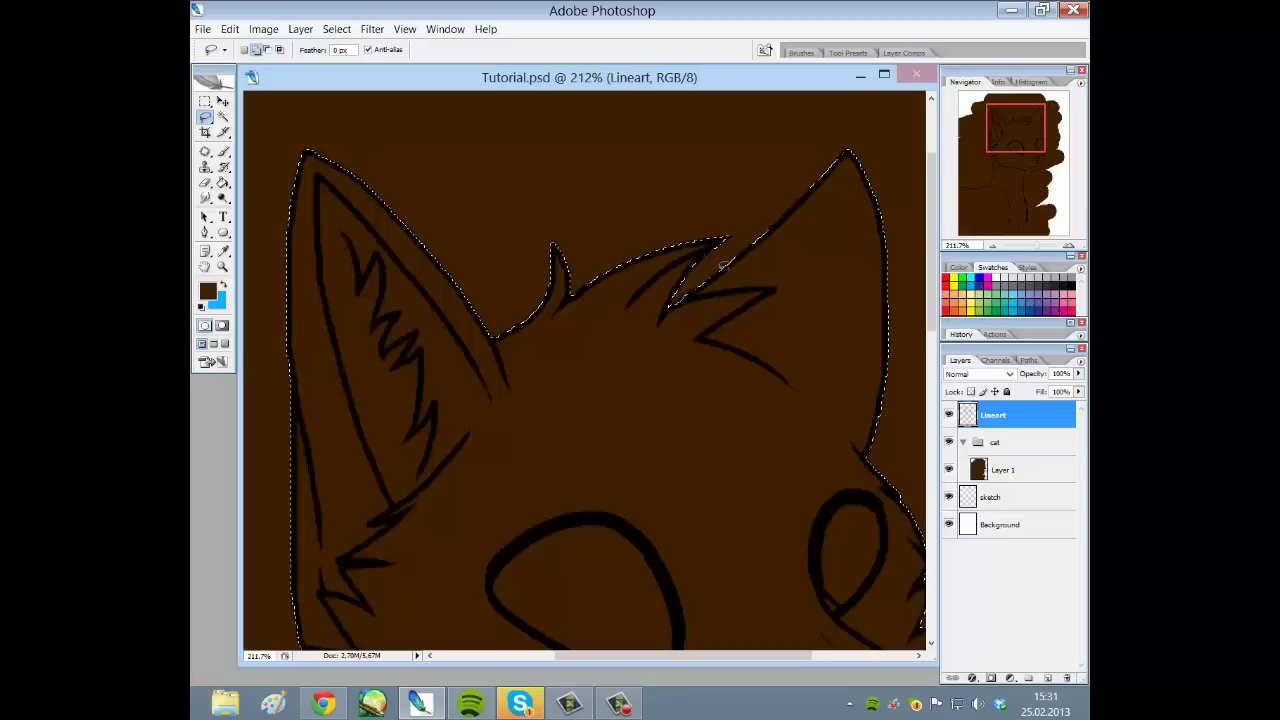
Pan over the face and chest to check the selection edge, then zoom out
{"action": "left_click_drag", "start_coordinate": [987, 166], "coordinate": [999, 194]}
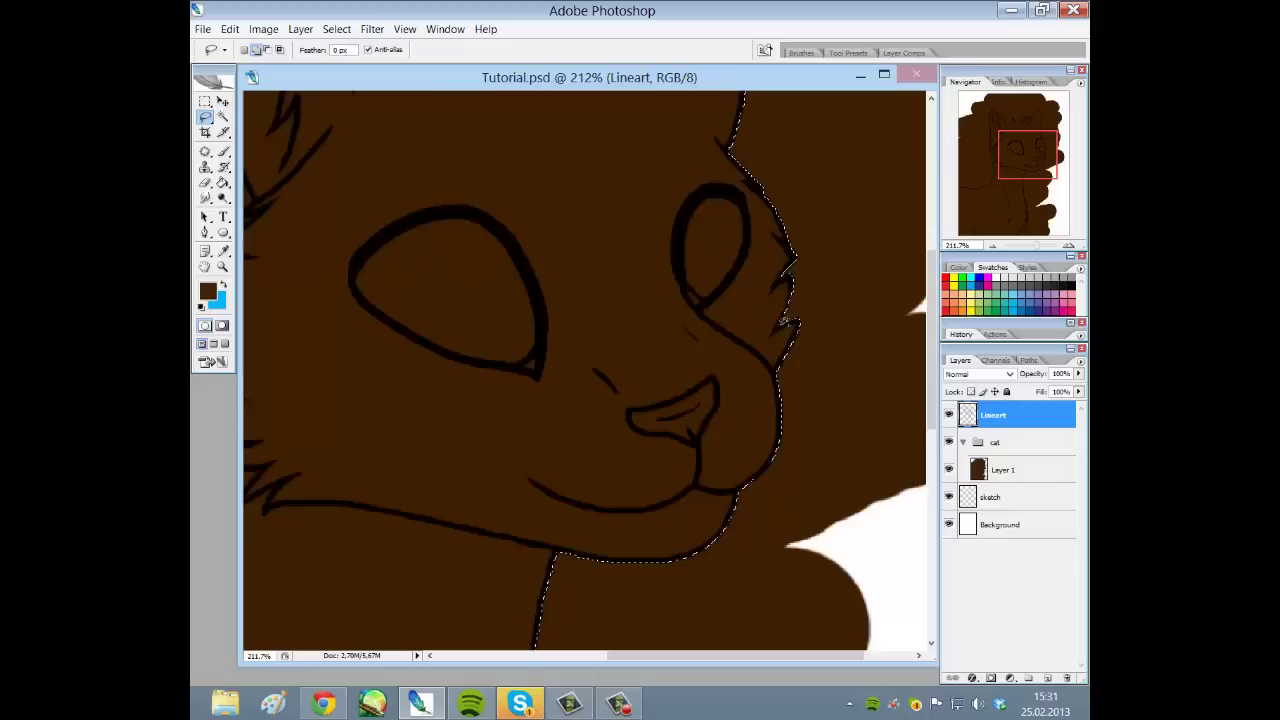
{"action": "left_click_drag", "start_coordinate": [1012, 160], "coordinate": [1006, 254]}
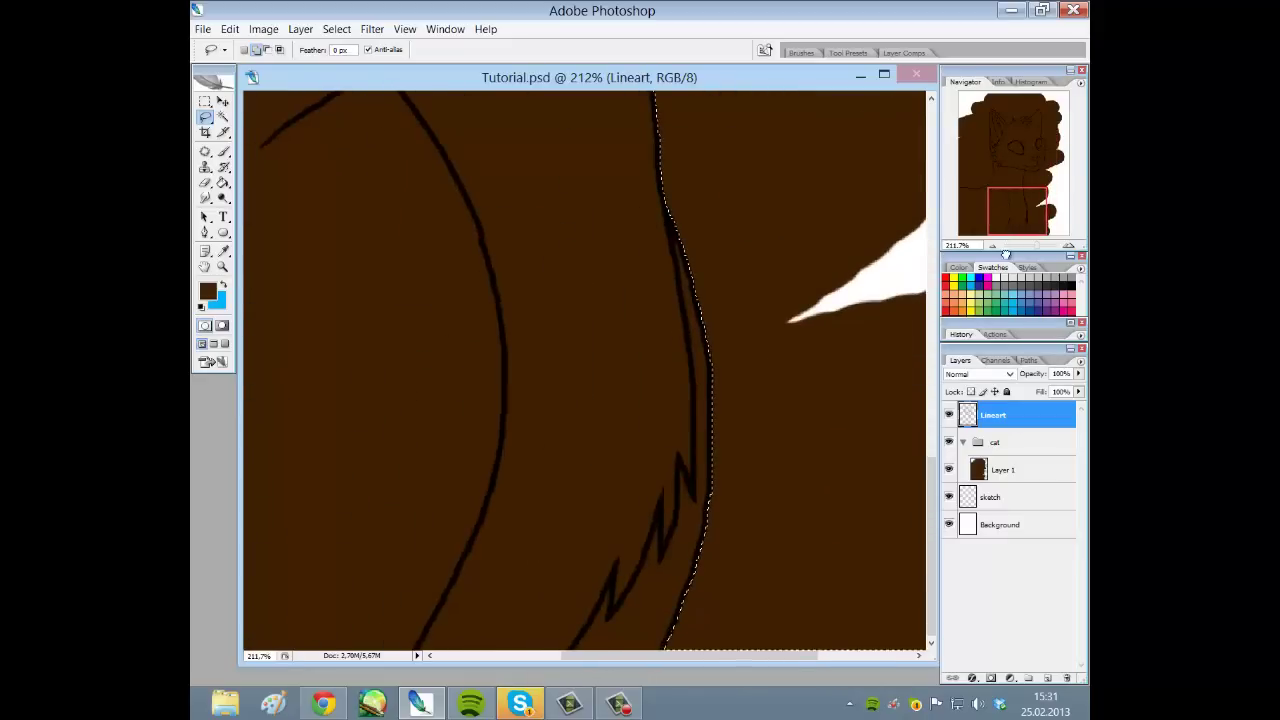
{"action": "scroll", "coordinate": [914, 240], "scroll_direction": "left", "scroll_amount": 5}
{"action": "scroll", "coordinate": [900, 186], "scroll_direction": "up", "scroll_amount": 10}
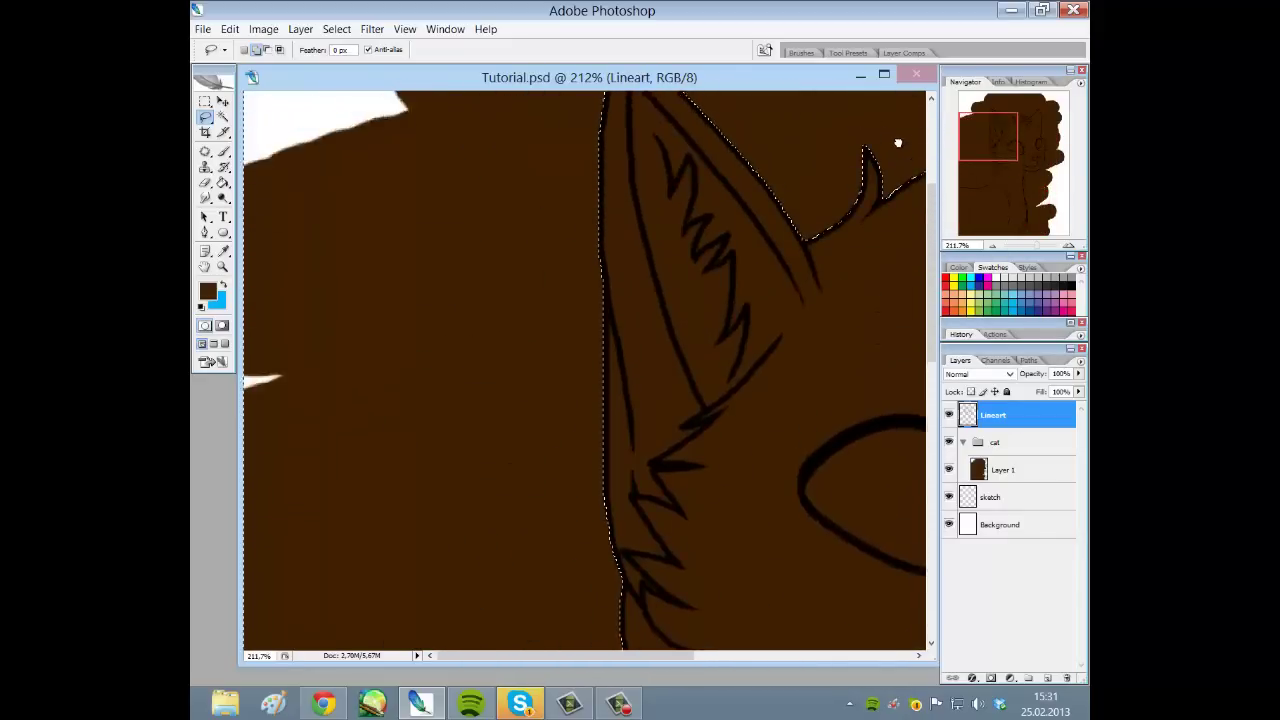
{"action": "scroll", "coordinate": [898, 143], "scroll_direction": "up", "scroll_amount": 2}
{"action": "scroll", "coordinate": [908, 134], "scroll_direction": "down", "scroll_amount": 10}
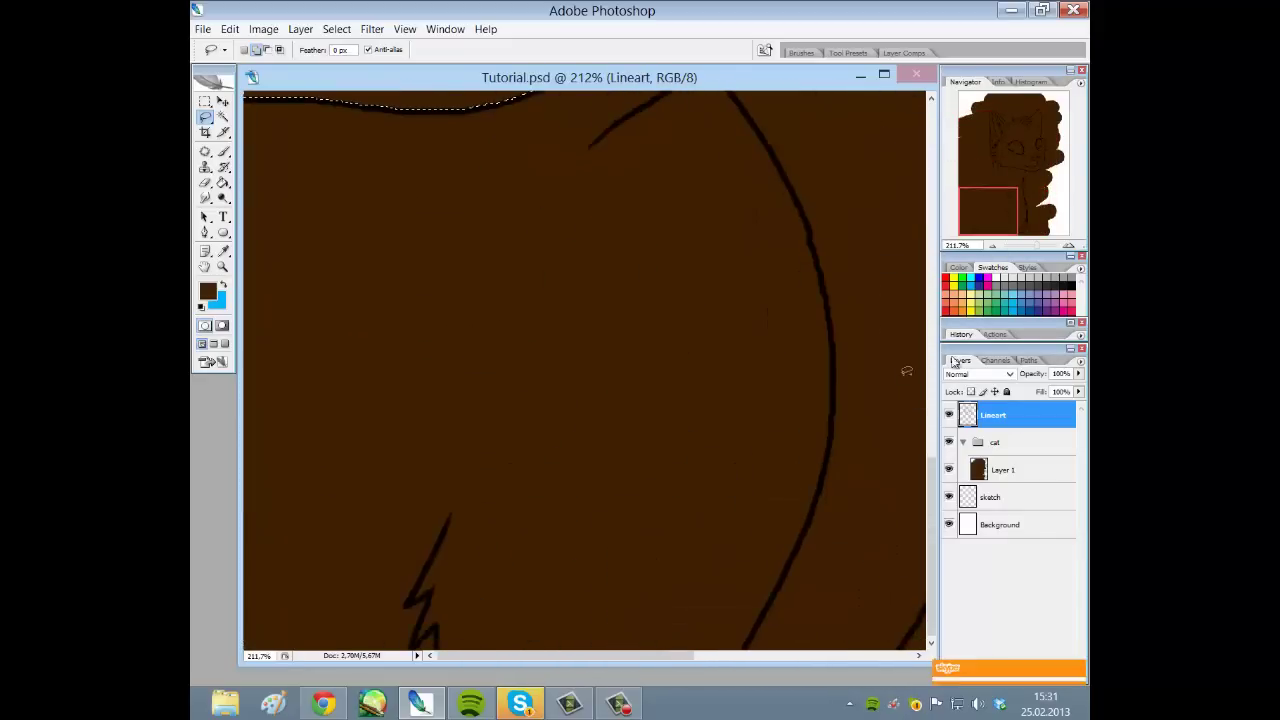
{"action": "left_click", "coordinate": [1032, 245]}
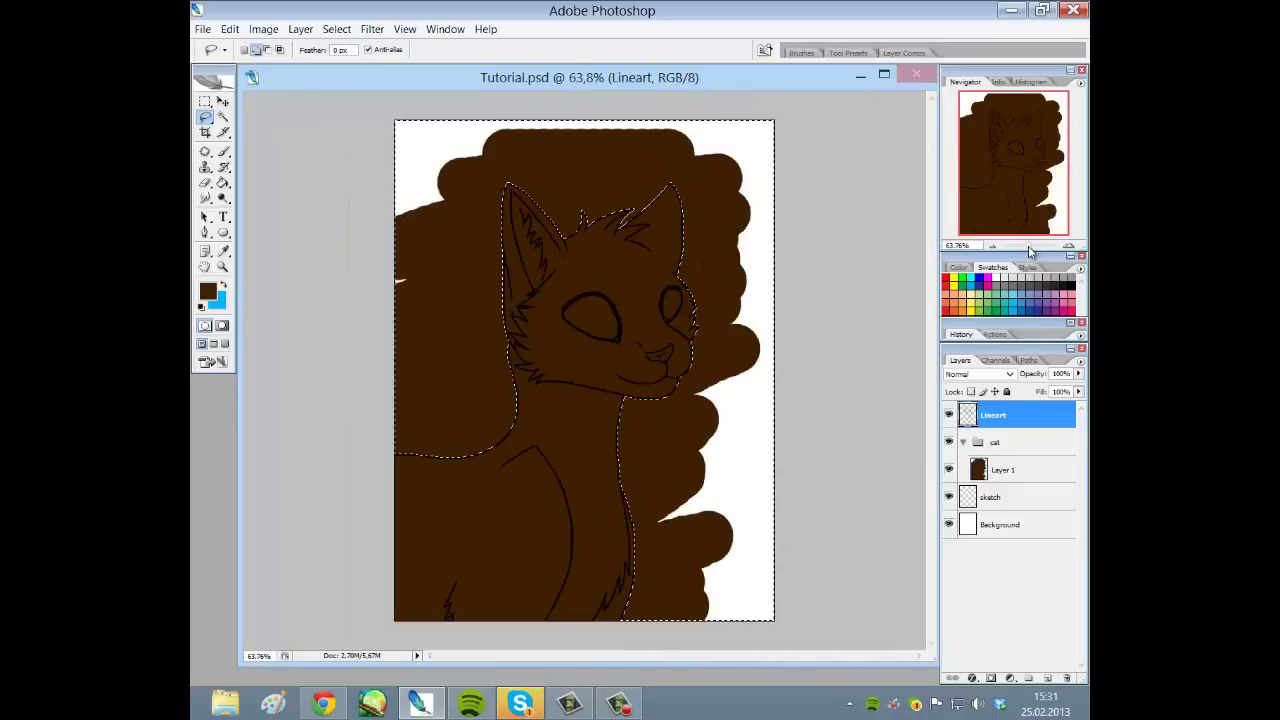
On Layer 1, erase all the brown outside the cat selection with a very large eraser
{"action": "left_click", "coordinate": [1003, 473]}
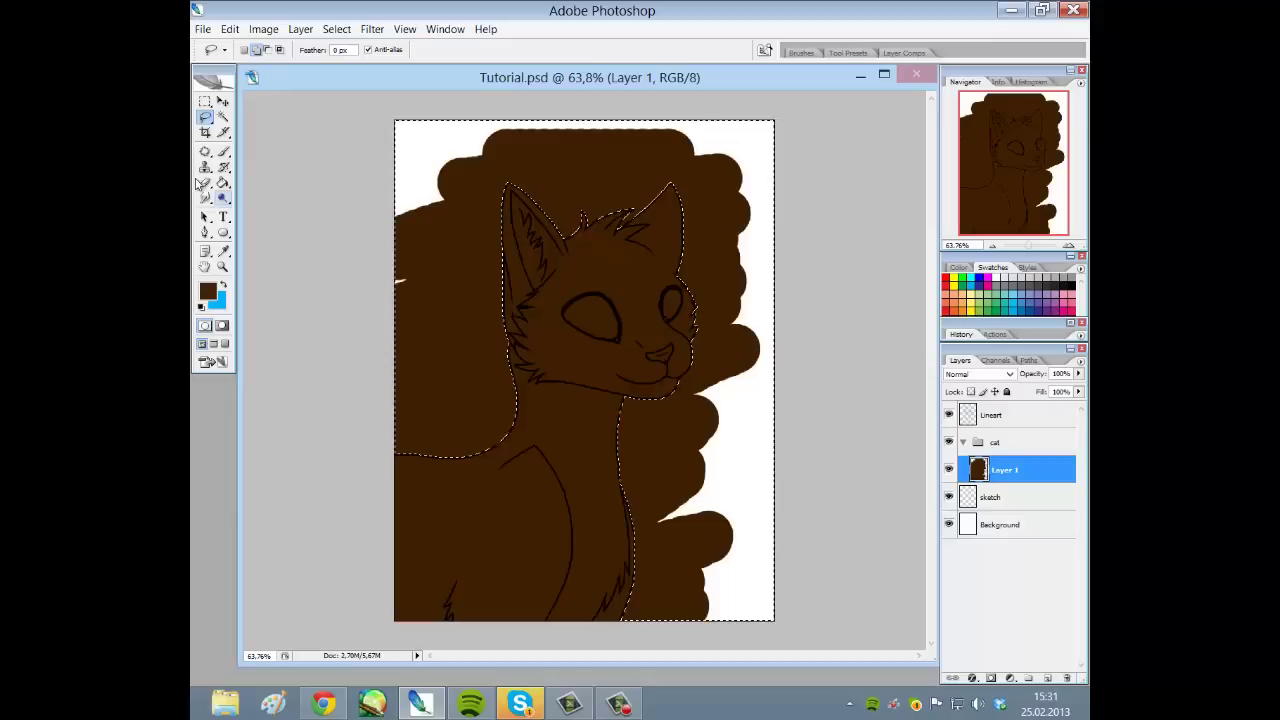
{"action": "left_click", "coordinate": [205, 183]}
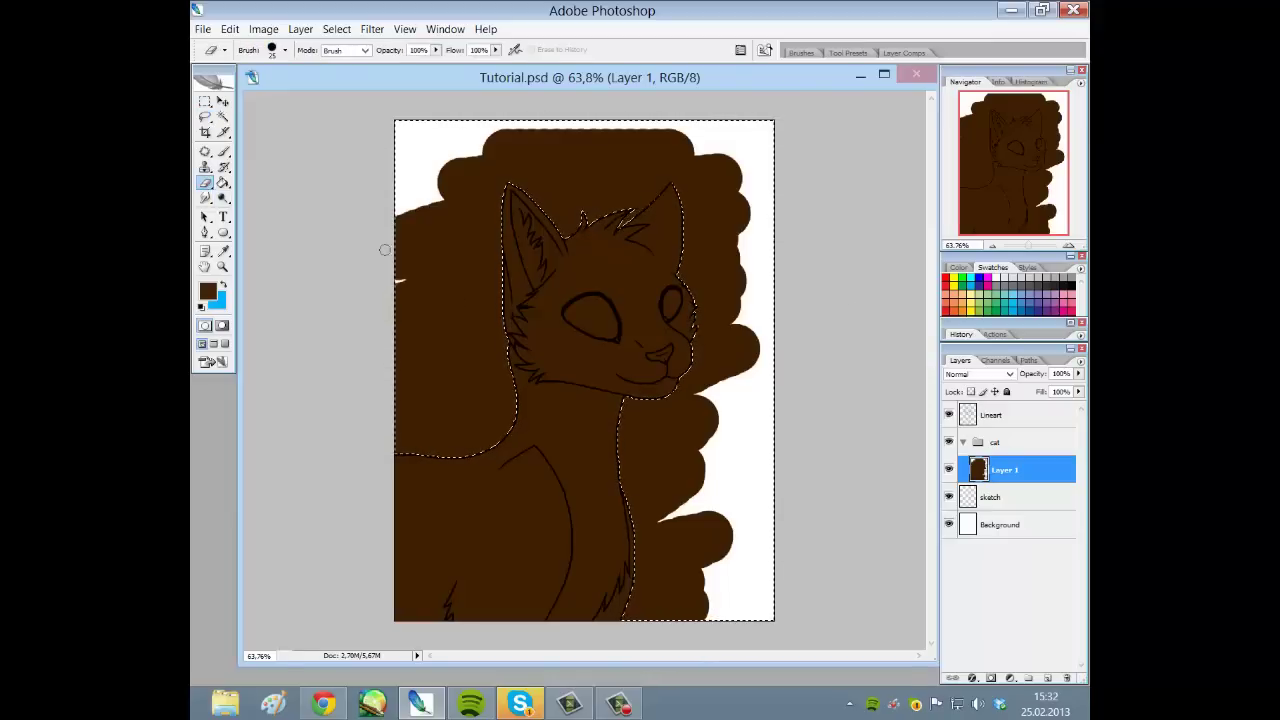
{"action": "left_click", "coordinate": [285, 50]}
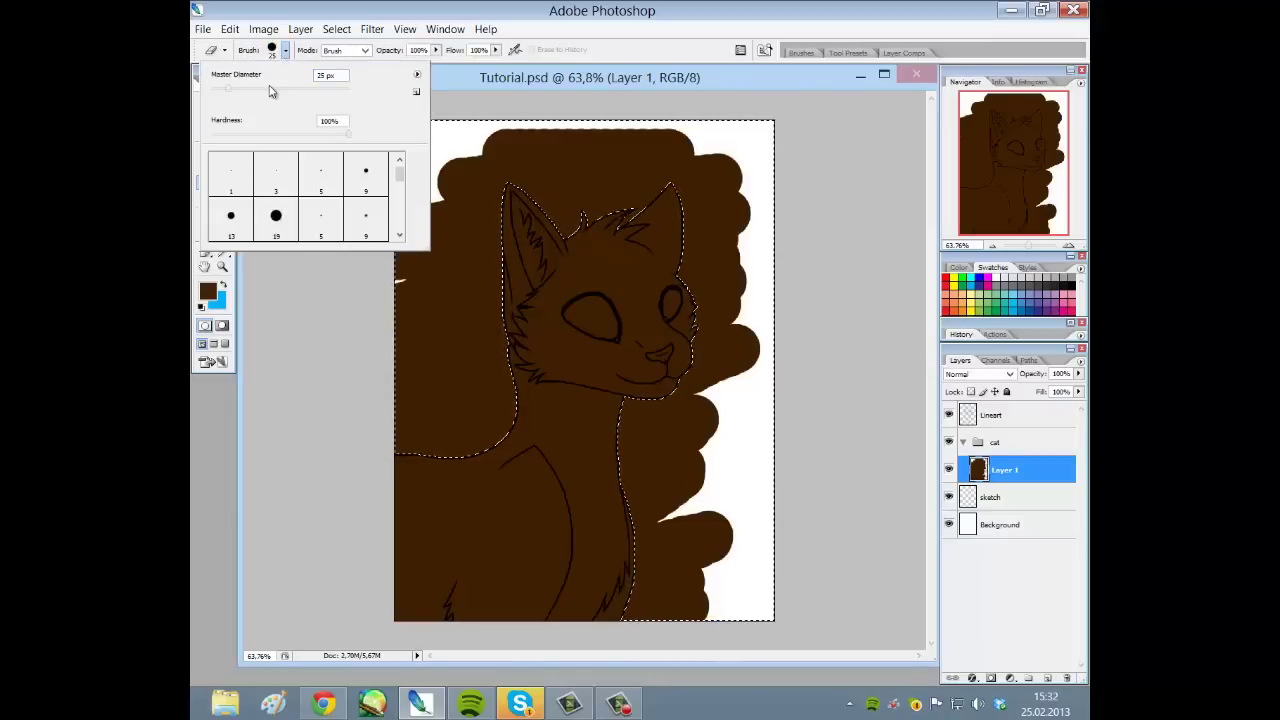
{"action": "left_click_drag", "start_coordinate": [269, 89], "coordinate": [380, 100]}
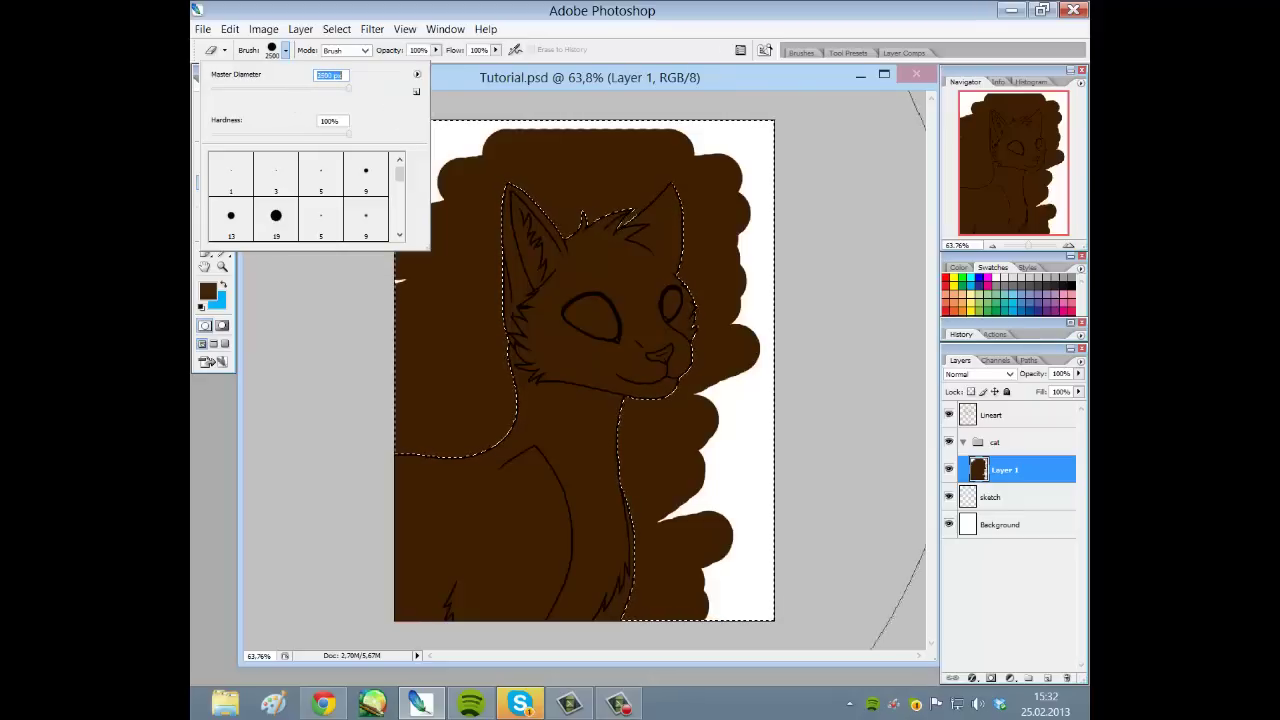
{"action": "key", "text": "Tab"}
{"action": "left_click", "coordinate": [300, 600]}
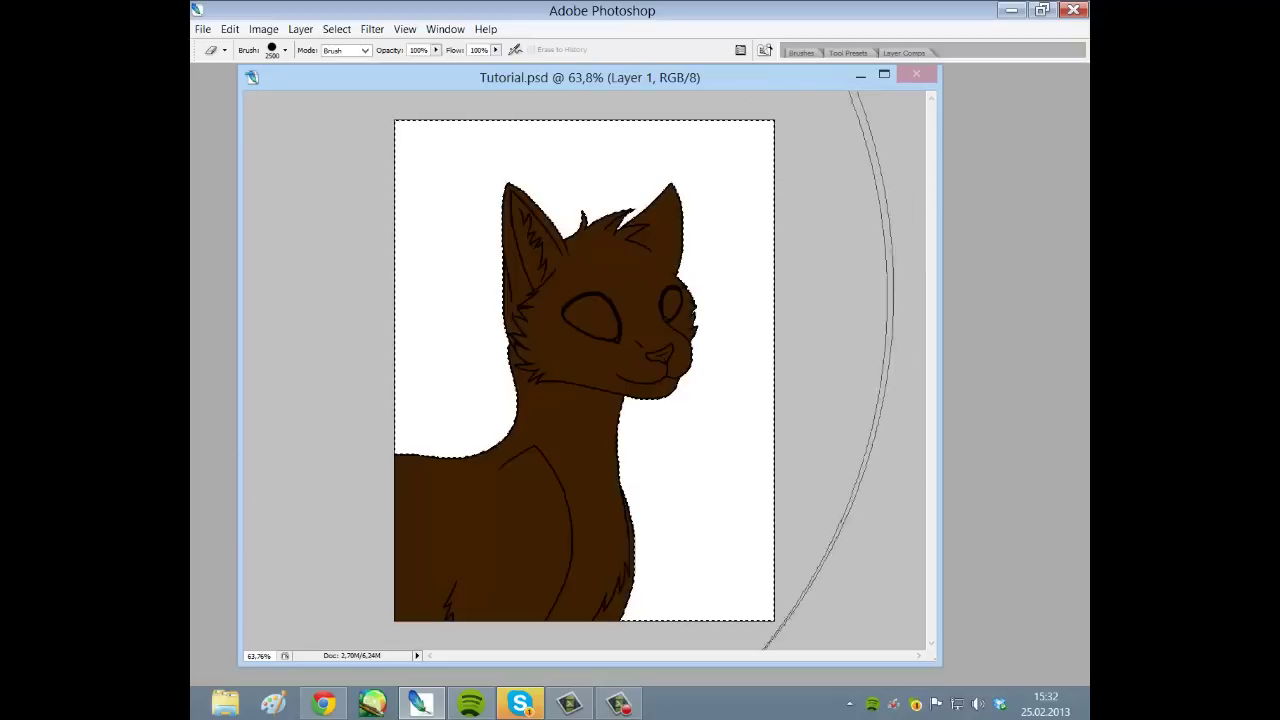
{"action": "key", "text": "Tab"}
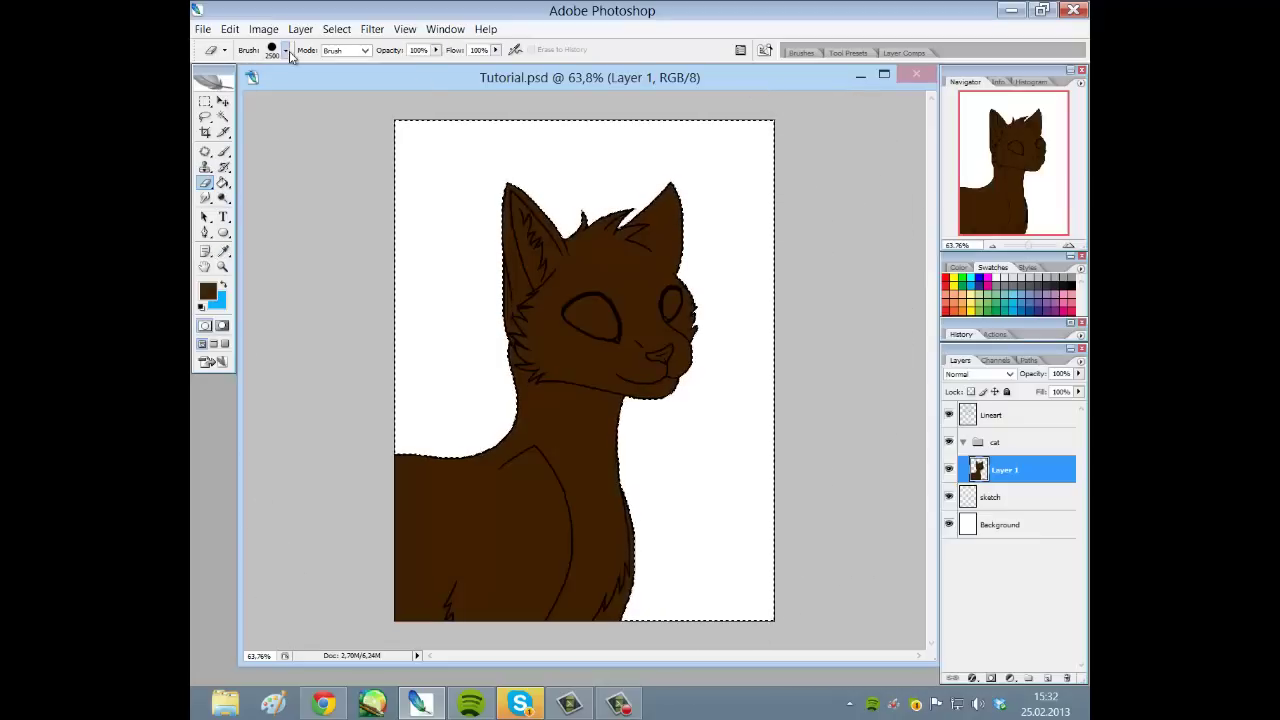
Shrink the eraser back down to 63 px
{"action": "left_click", "coordinate": [285, 50]}
{"action": "left_click", "coordinate": [255, 88]}
{"action": "left_click", "coordinate": [226, 420]}
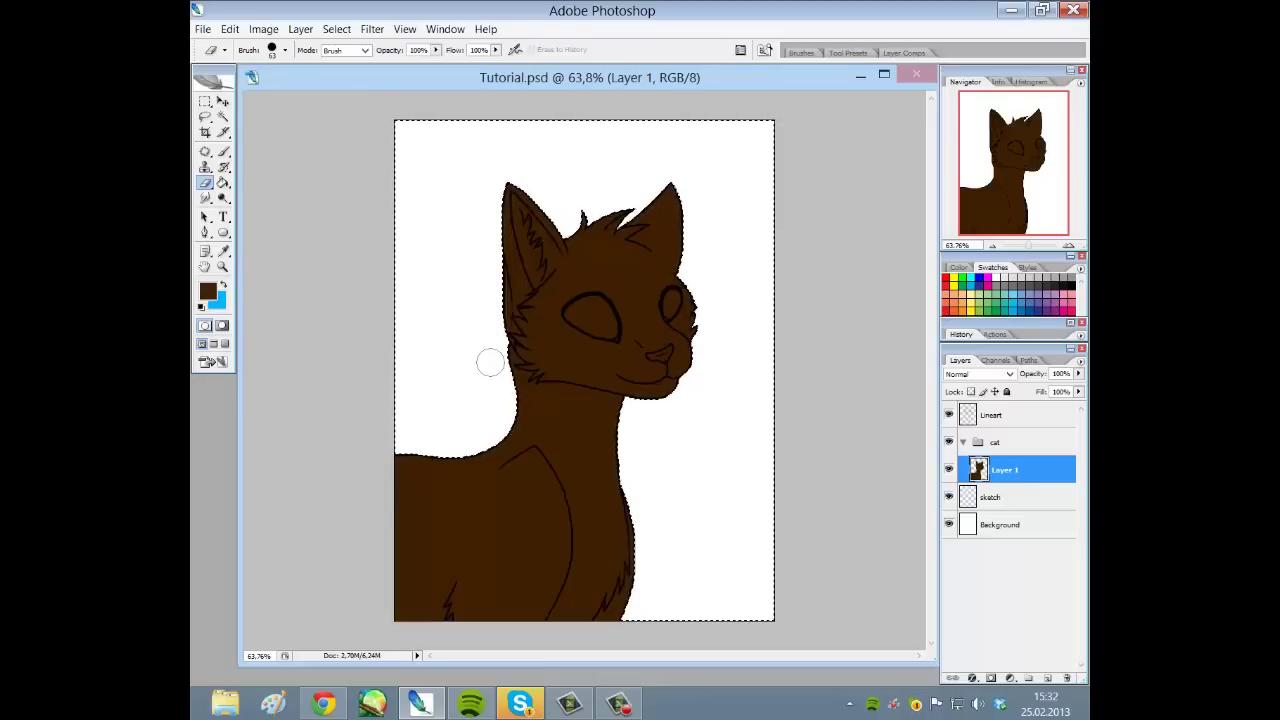
Drop the selection around the cat
{"action": "key", "text": "ctrl+d"}
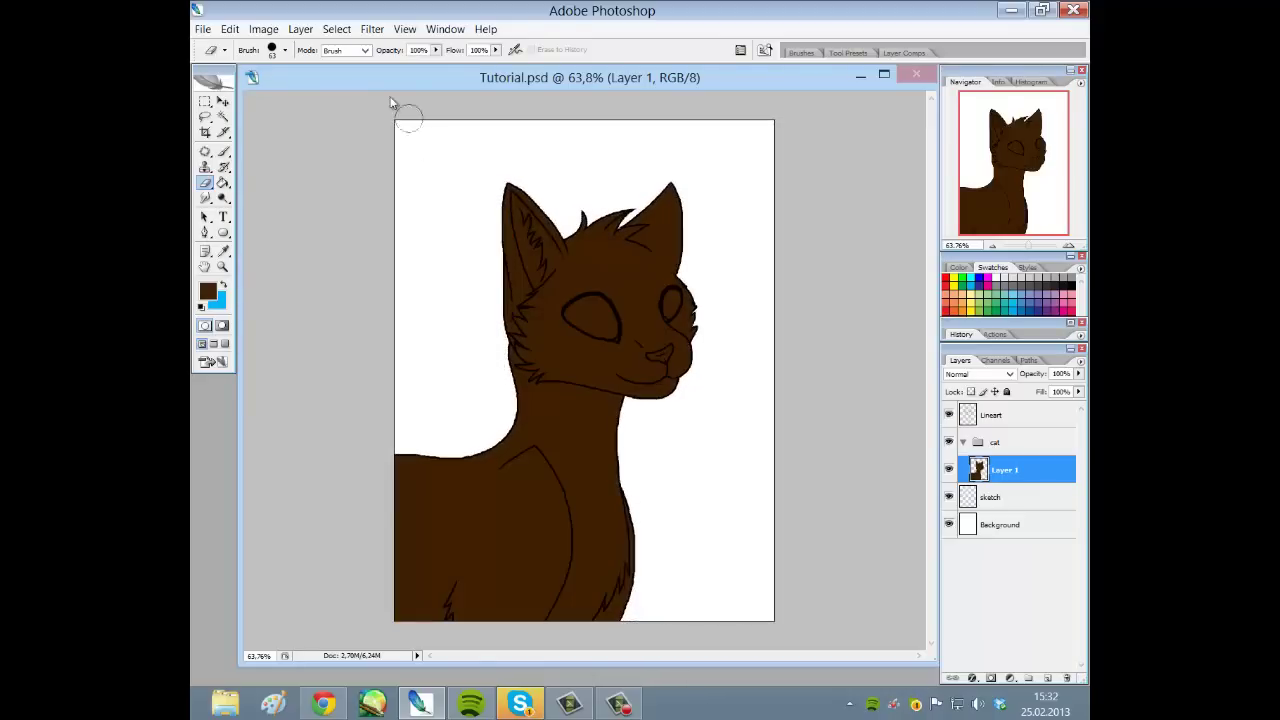
{"action": "left_click", "coordinate": [337, 29]}
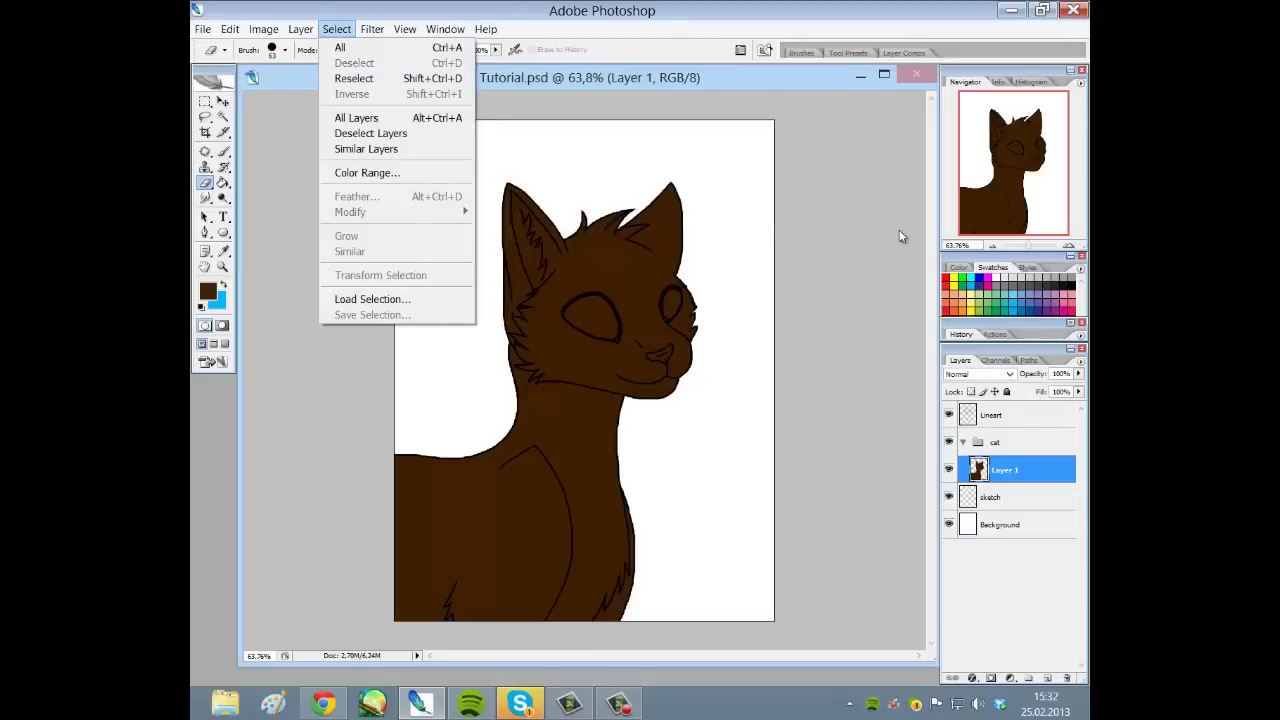
{"action": "left_click", "coordinate": [901, 189]}
{"action": "key", "text": "Tab"}
{"action": "key", "text": "Tab"}
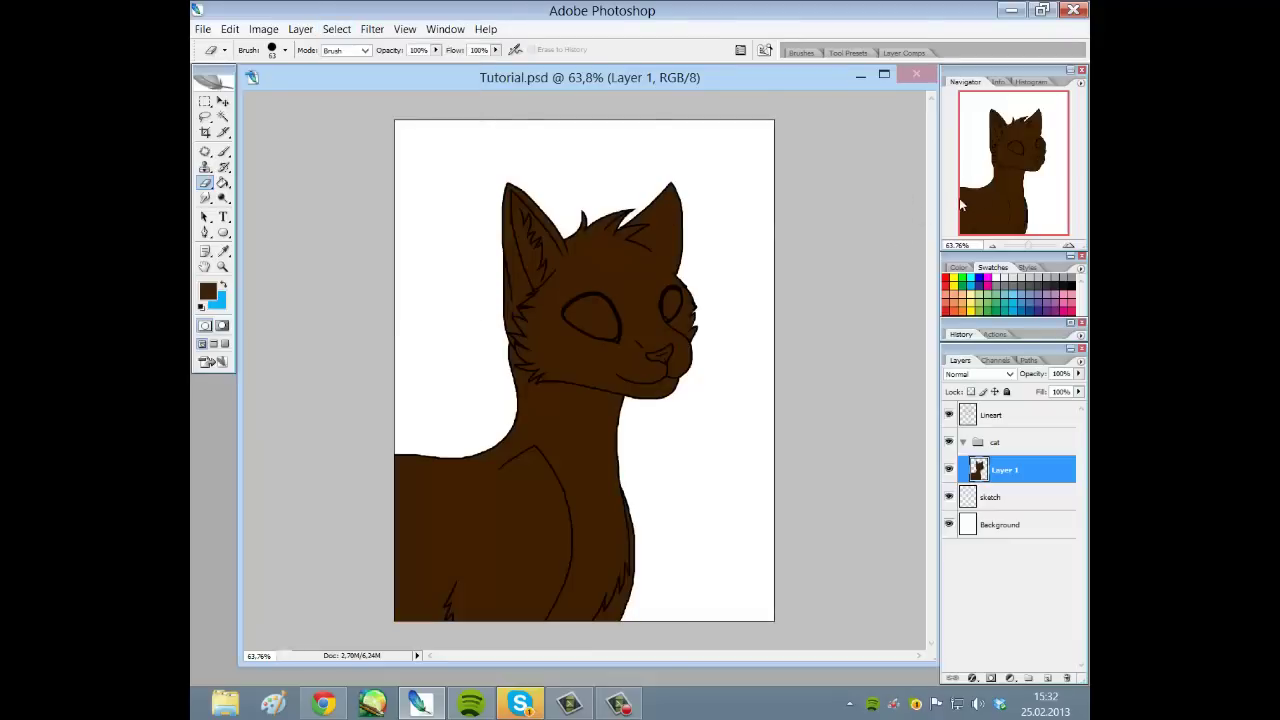
Add a new Layer 2 and clip it to the brown cat fill on Layer 1
{"action": "left_click", "coordinate": [1048, 679]}
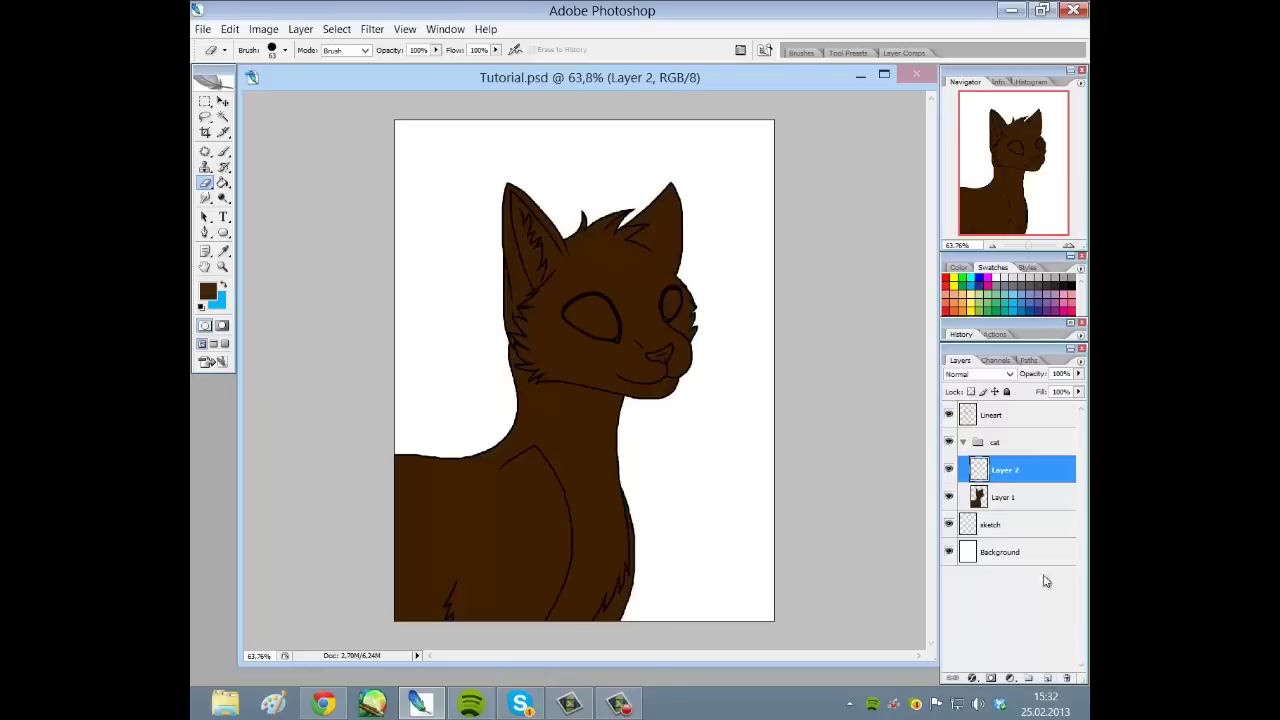
{"action": "right_click", "coordinate": [1015, 472]}
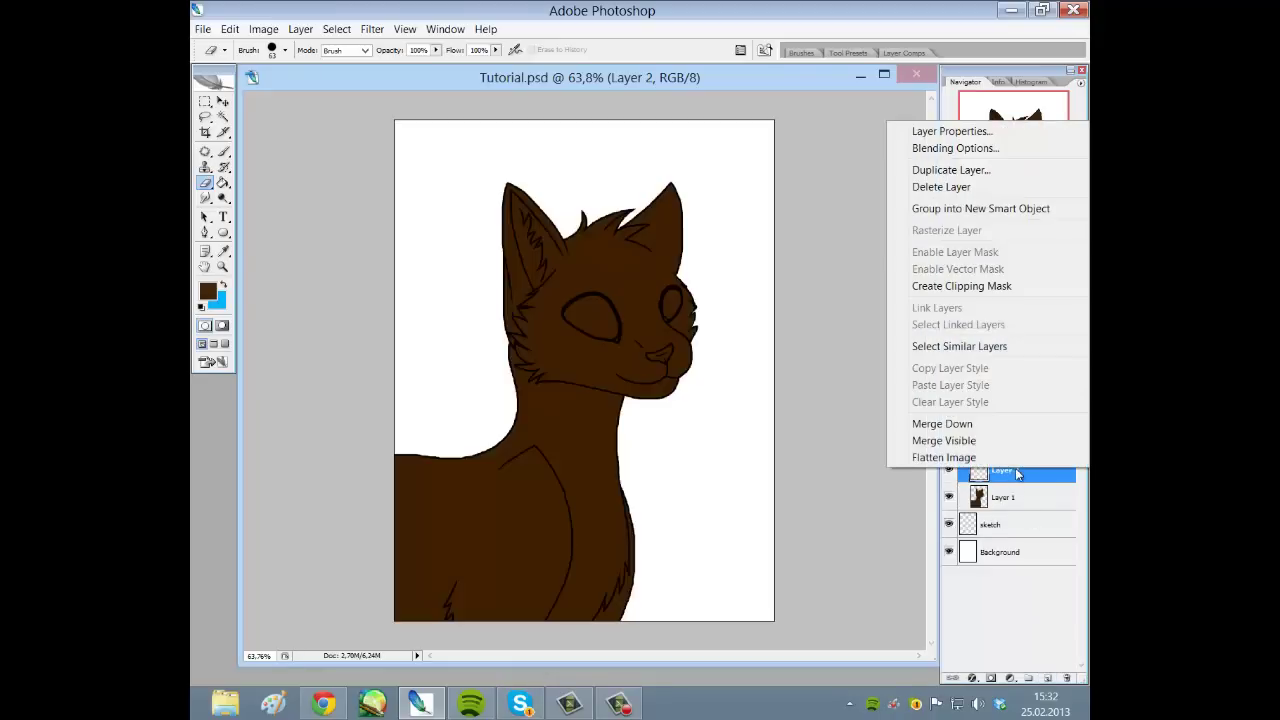
{"action": "left_click", "coordinate": [994, 287]}
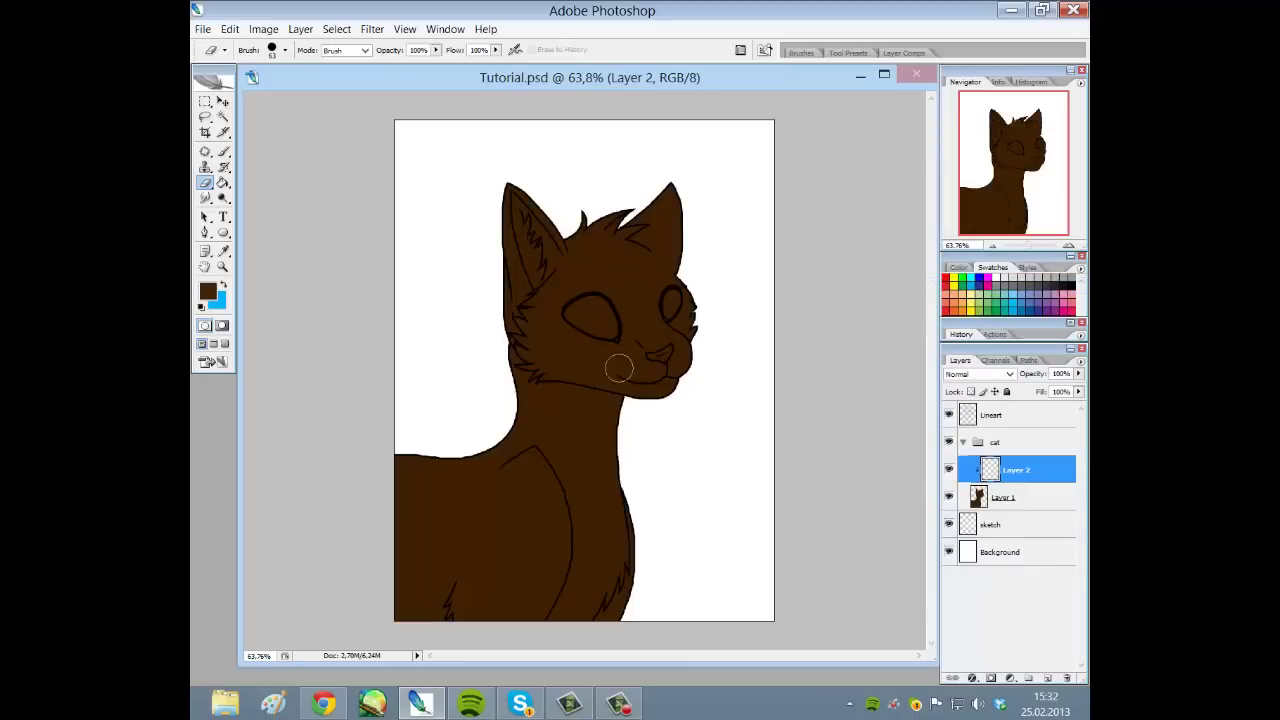
Test blue brush strokes over the cat, remove them, and return to Layer 2
{"action": "left_click", "coordinate": [223, 151]}
{"action": "left_click", "coordinate": [223, 285]}
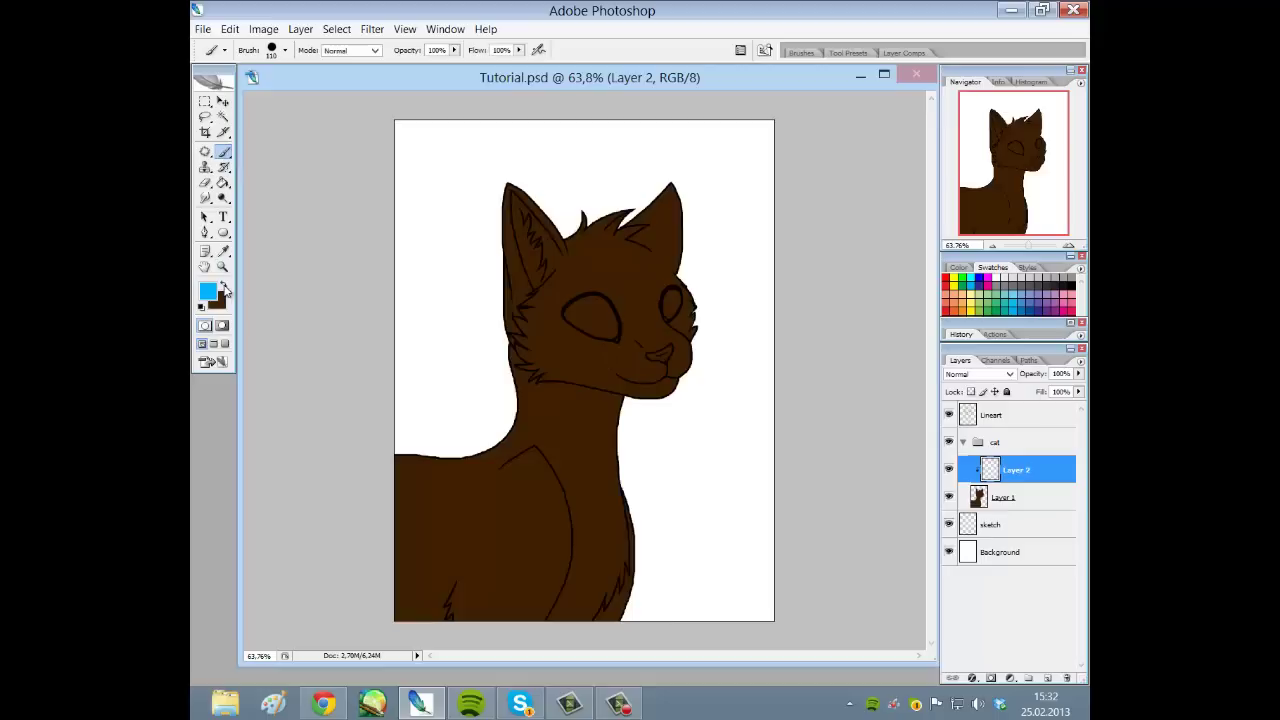
{"action": "mouse_move", "coordinate": [465, 375]}
{"action": "left_mouse_down"}
{"action": "mouse_move", "coordinate": [405, 483]}
{"action": "mouse_move", "coordinate": [492, 587]}
{"action": "mouse_move", "coordinate": [767, 541]}
{"action": "mouse_move", "coordinate": [511, 228]}
{"action": "mouse_move", "coordinate": [518, 410]}
{"action": "mouse_move", "coordinate": [590, 545]}
{"action": "left_mouse_up"}
{"action": "key", "text": "Delete"}
{"action": "left_click", "coordinate": [1008, 498]}
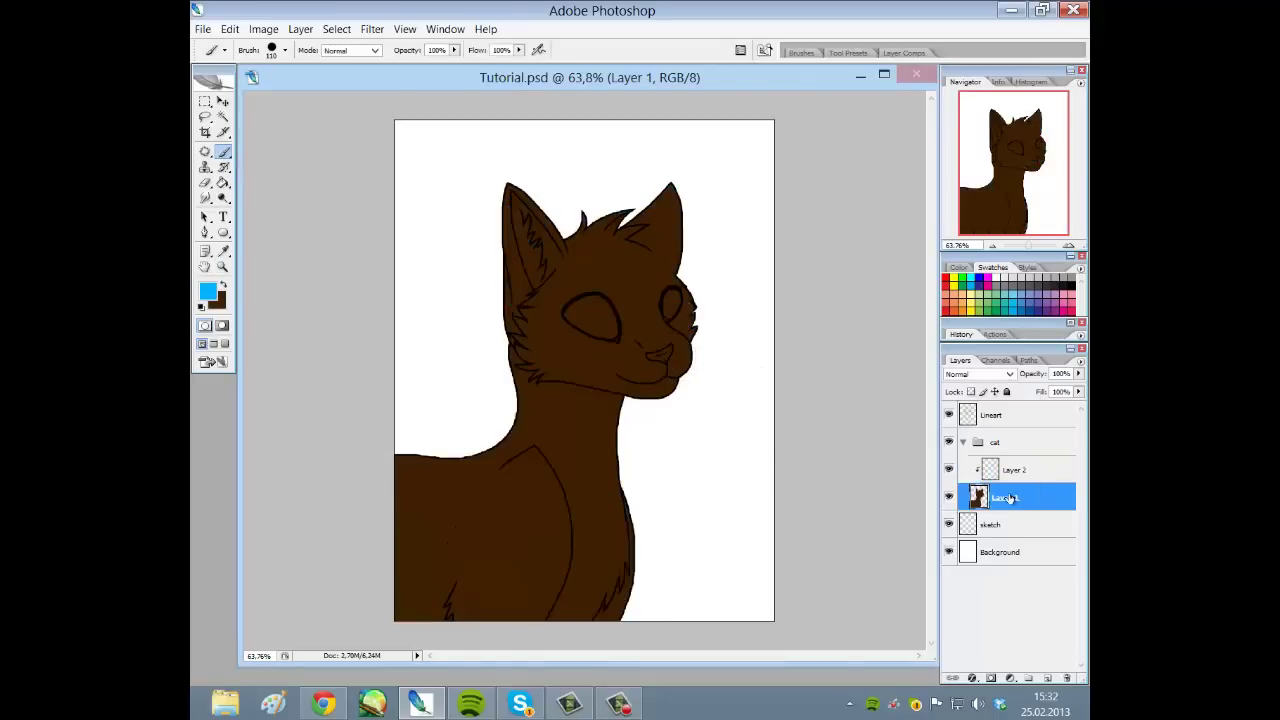
{"action": "left_click", "coordinate": [1012, 472]}
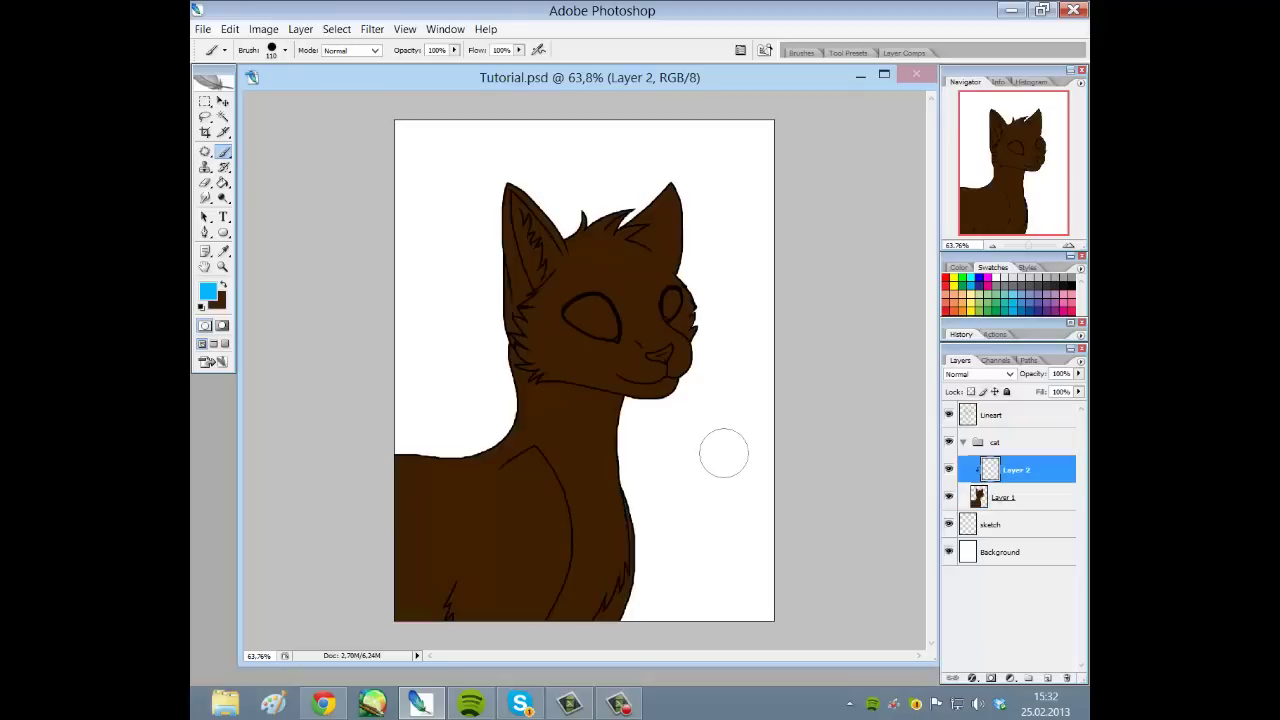
{"action": "left_click", "coordinate": [619, 704]}
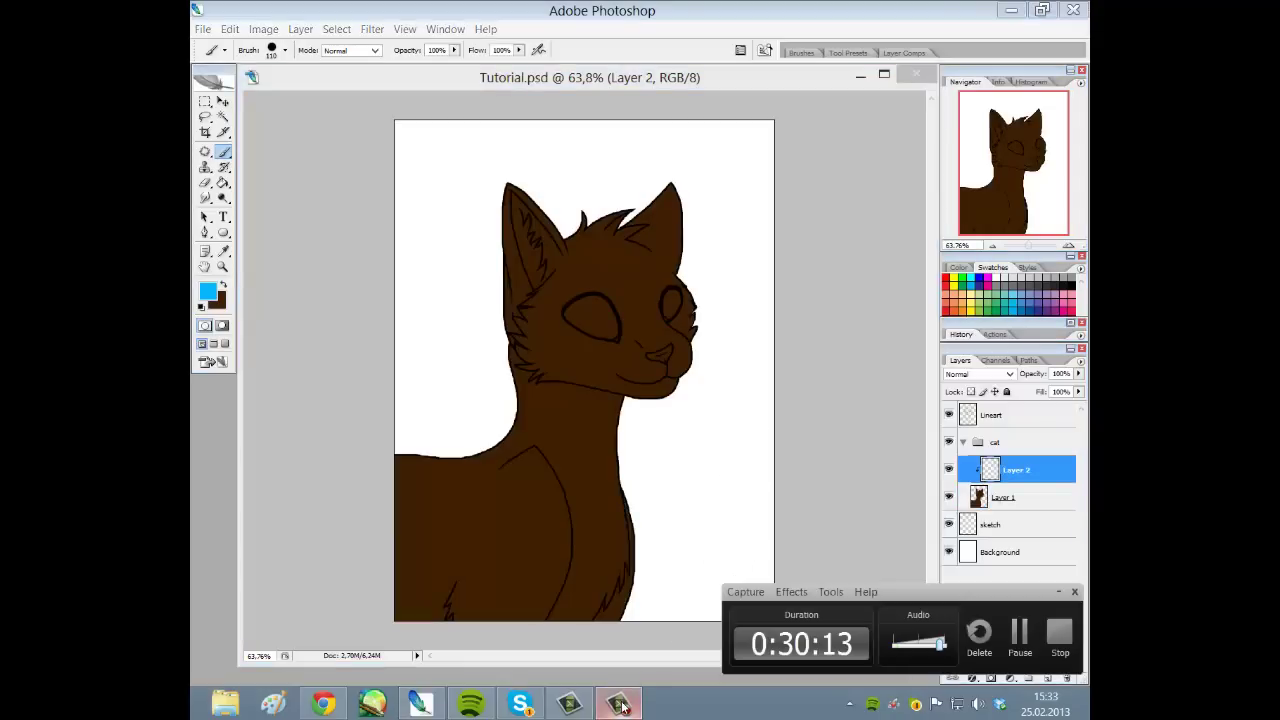